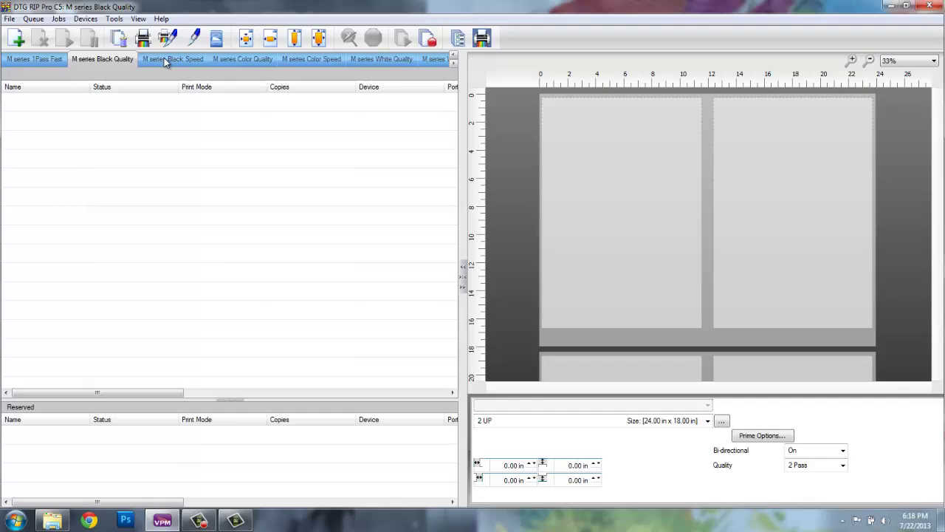
Open the Queue Manager, widen the Port column, and inspect the port choices for the M series 1Pass Fast queue.
click(39, 20)
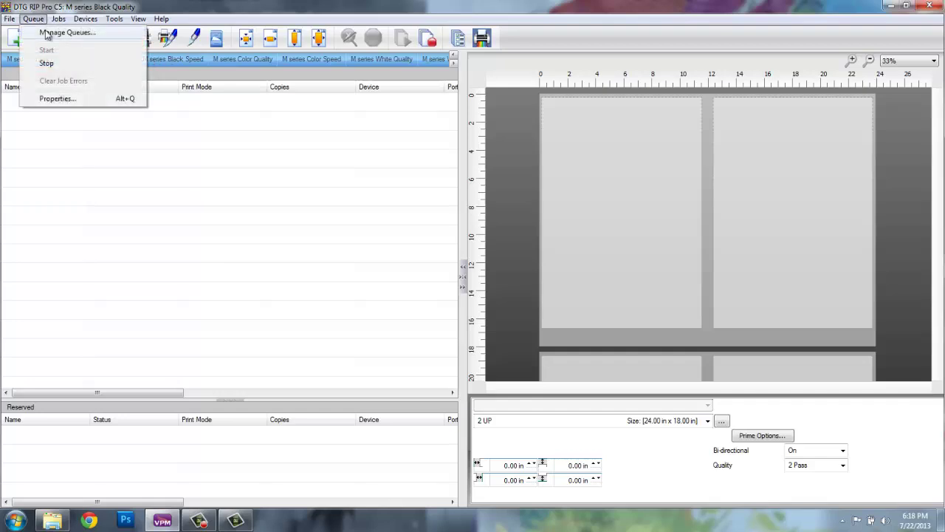
click(47, 34)
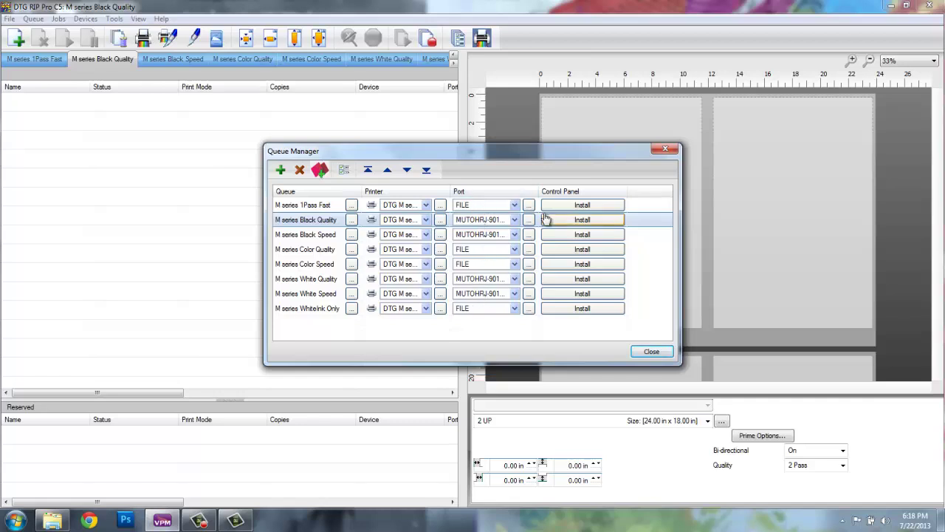
drag(539, 191, 607, 194)
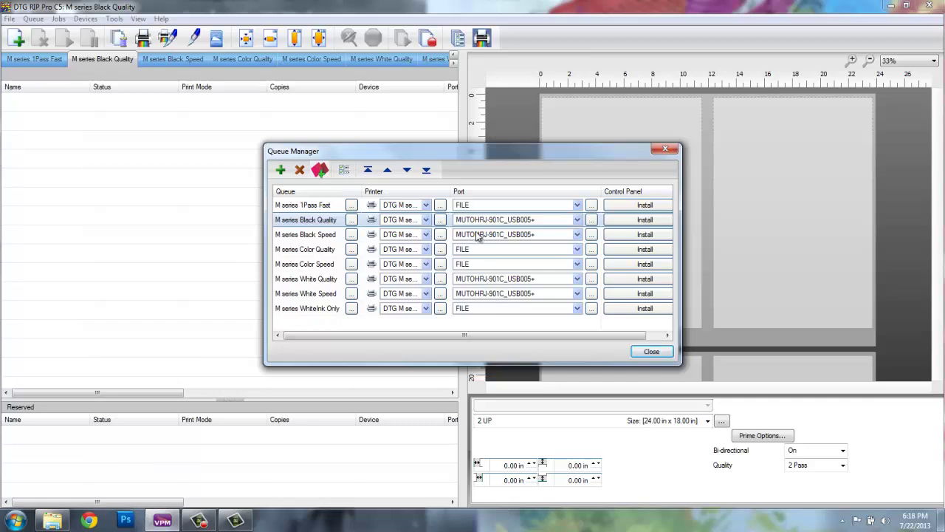
click(559, 211)
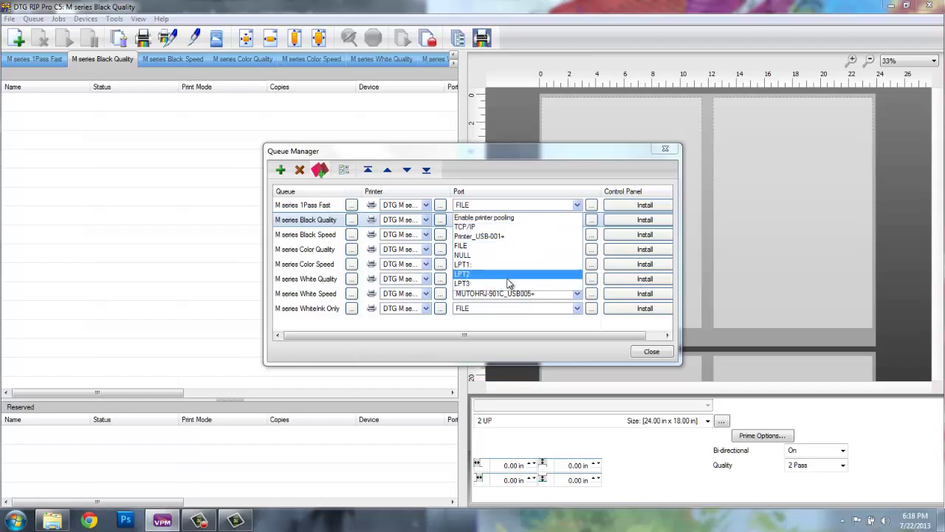
click(538, 193)
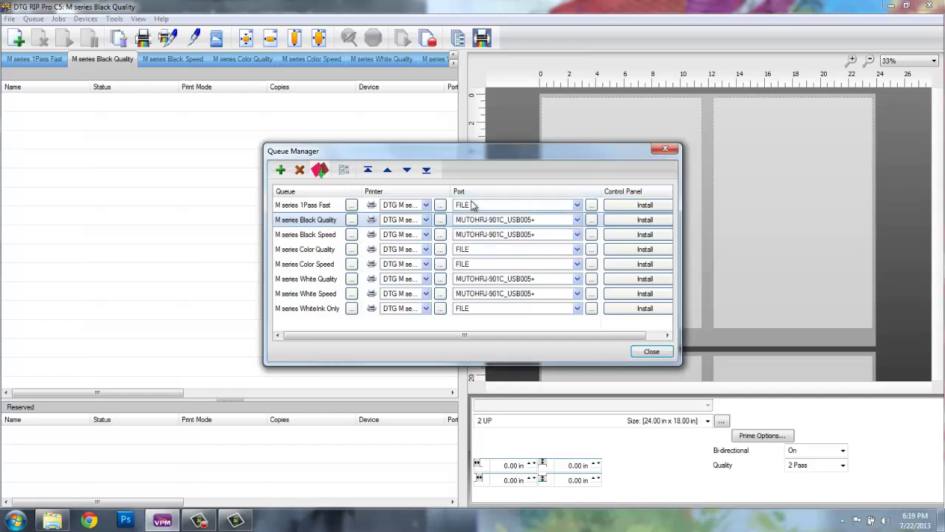
Move the M series 1Pass Fast queue to the end of the queue list.
click(310, 208)
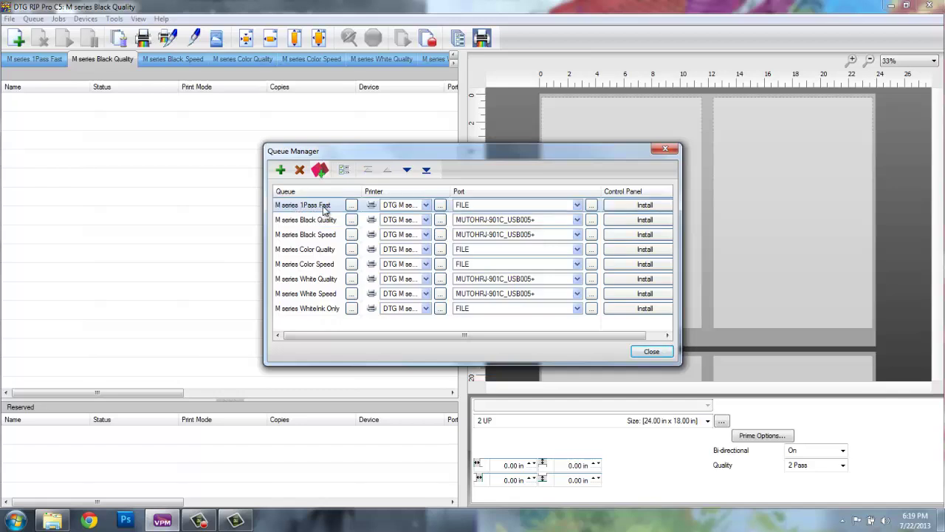
click(426, 170)
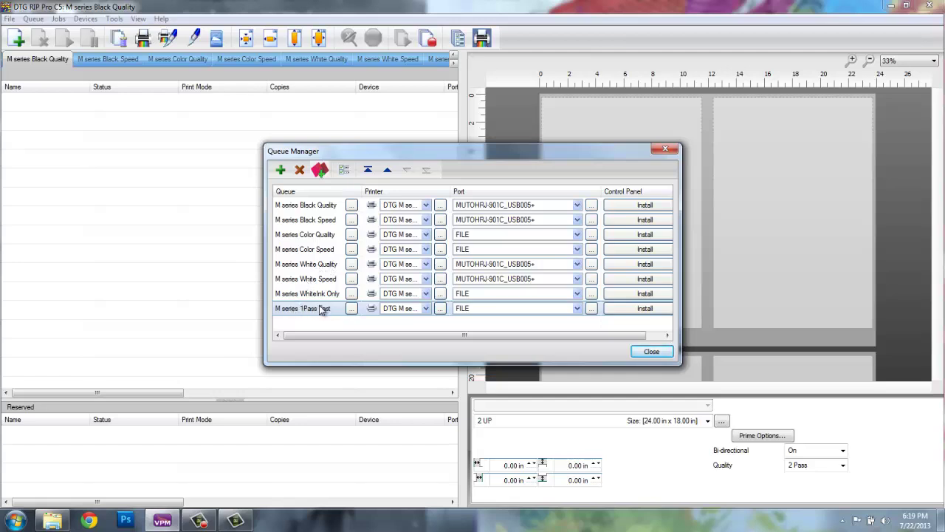
Set the default print mode of the M series Black Quality and M series Black Speed queues to Default.
click(351, 206)
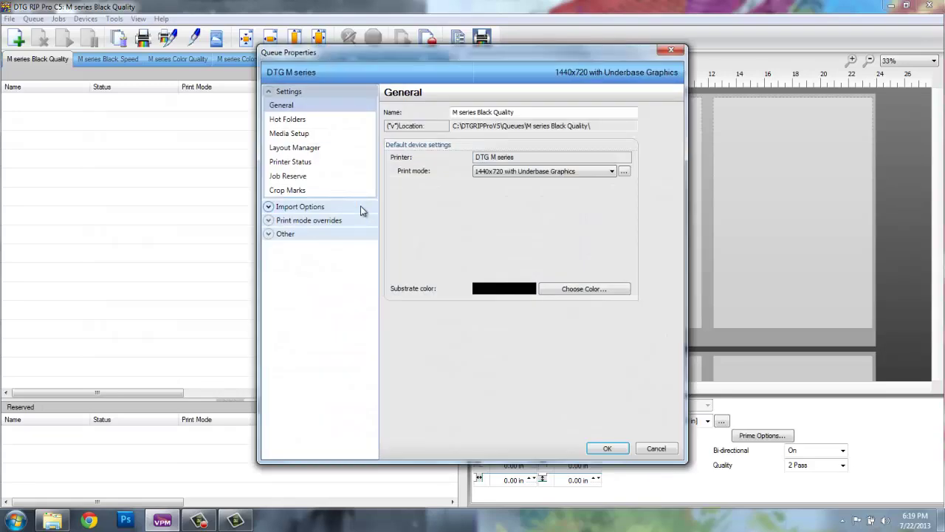
click(573, 171)
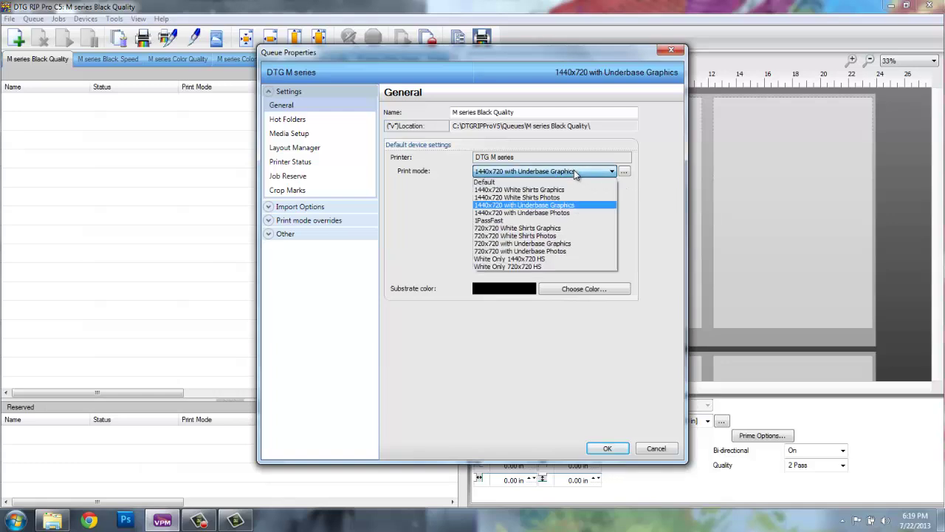
click(499, 184)
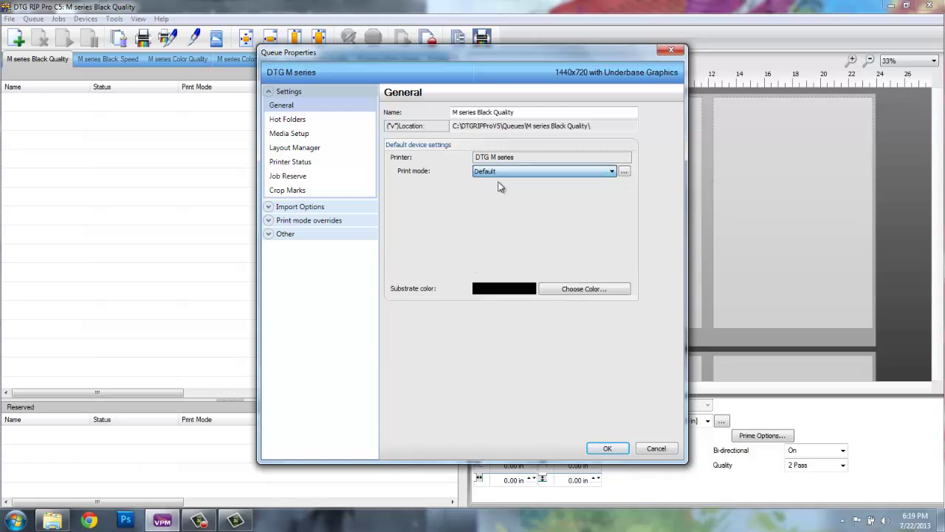
click(607, 449)
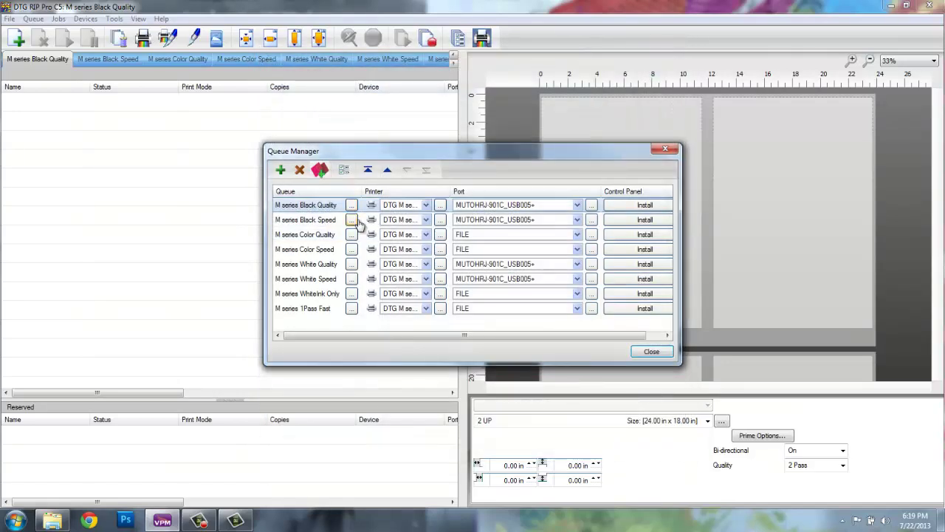
click(353, 220)
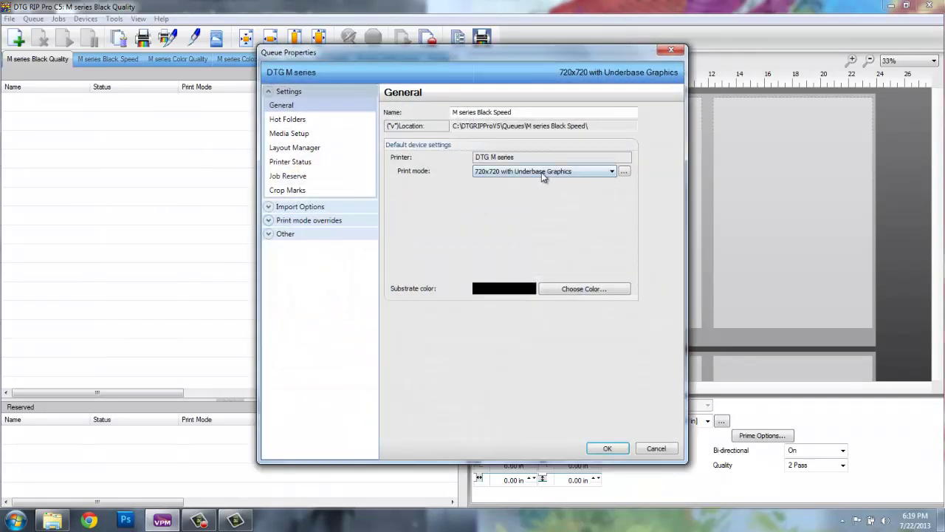
click(541, 172)
click(517, 184)
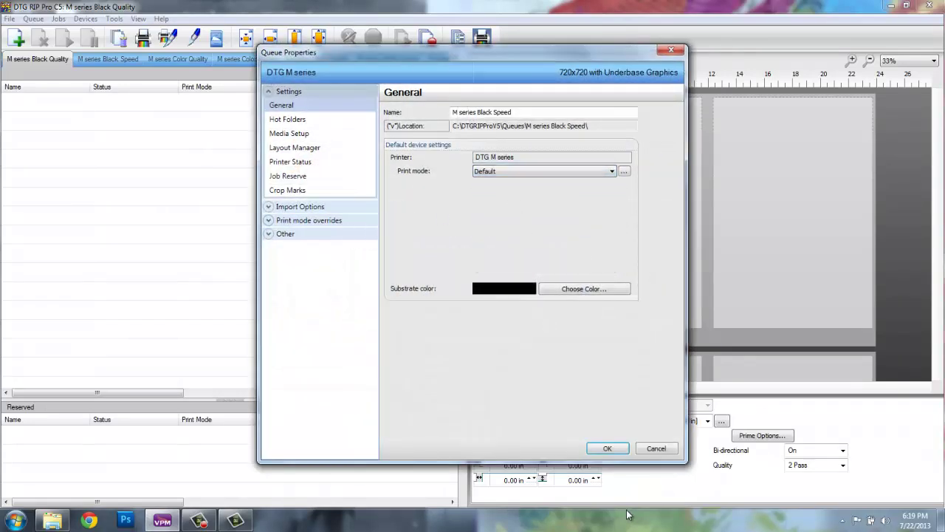
click(608, 449)
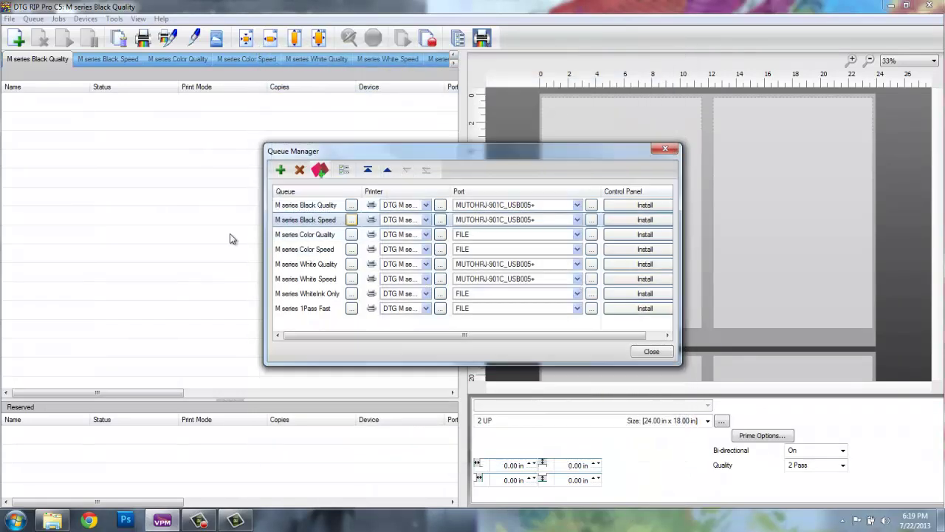
Set the default print mode of the M series Color Quality and M series Color Speed queues to Default.
click(439, 235)
click(508, 173)
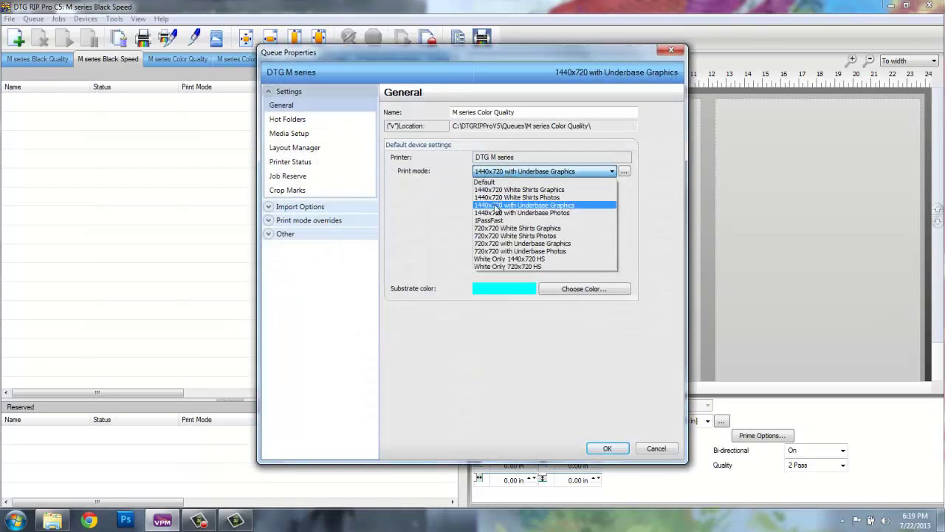
click(509, 181)
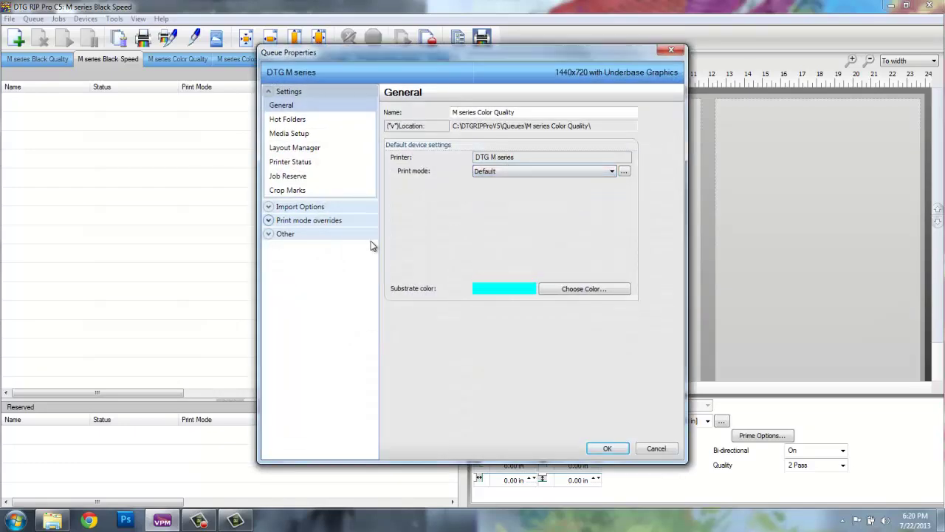
click(607, 448)
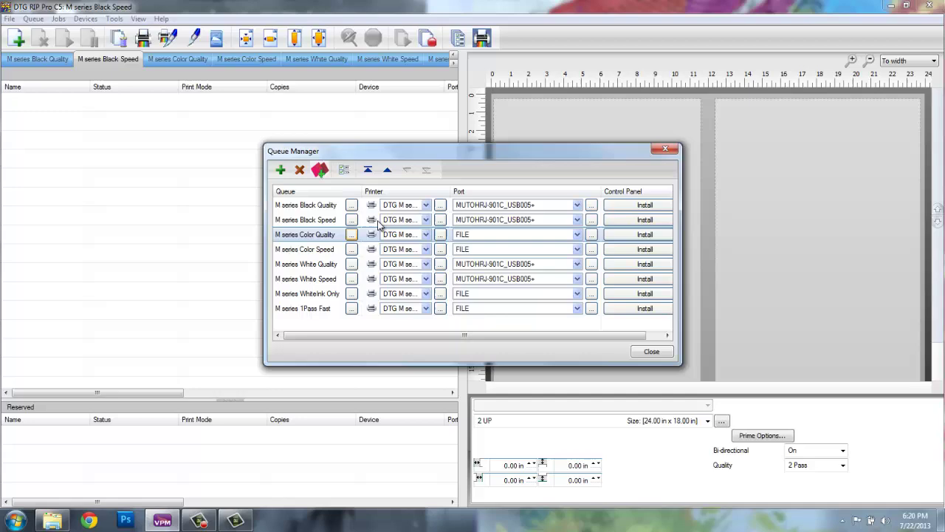
click(439, 249)
click(500, 173)
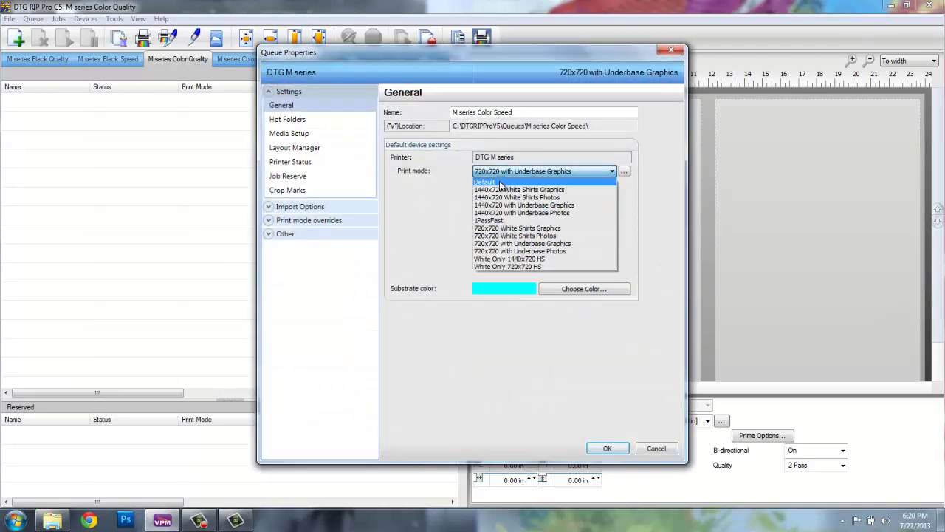
click(503, 182)
click(607, 448)
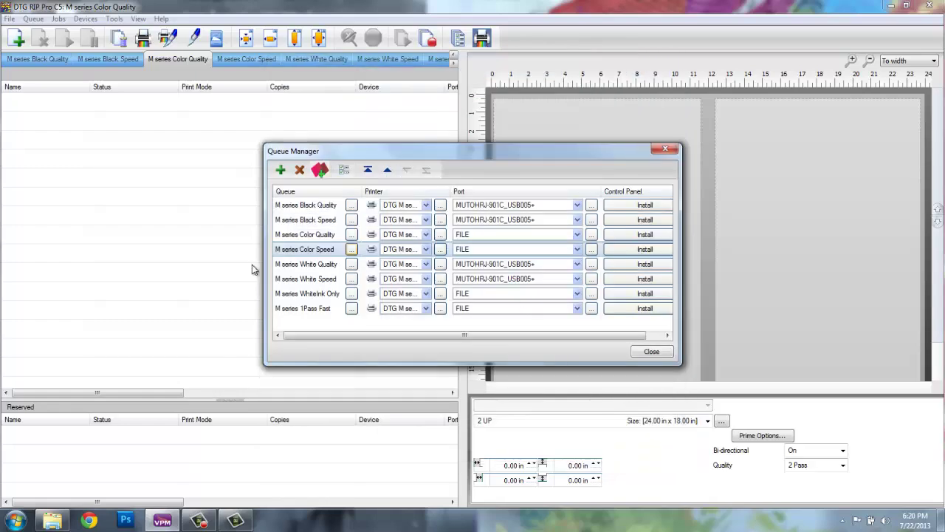
Set the default print mode of the M series White Quality and M series White Speed queues to Default.
click(352, 265)
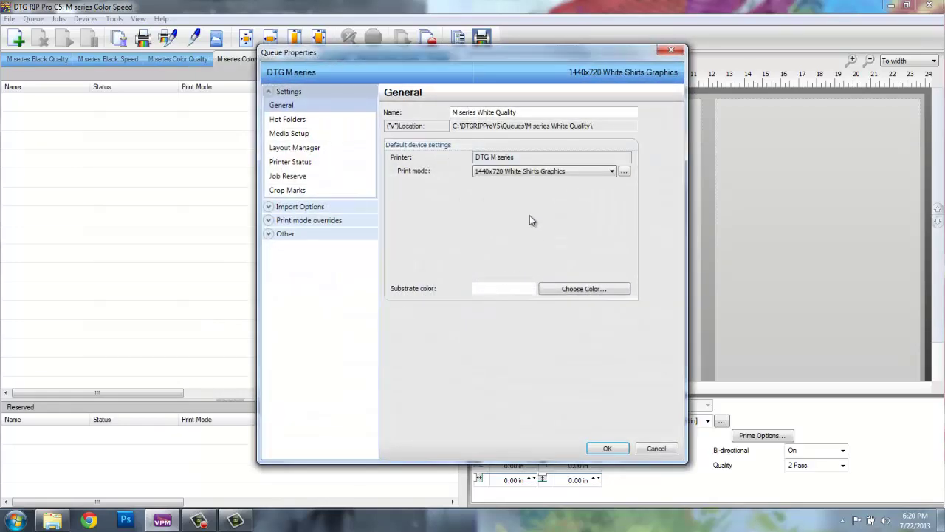
click(523, 171)
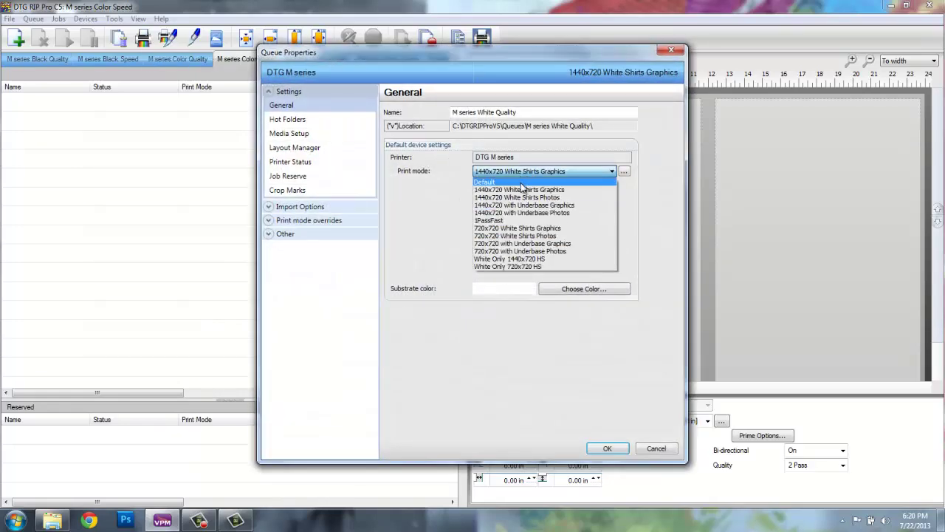
click(498, 181)
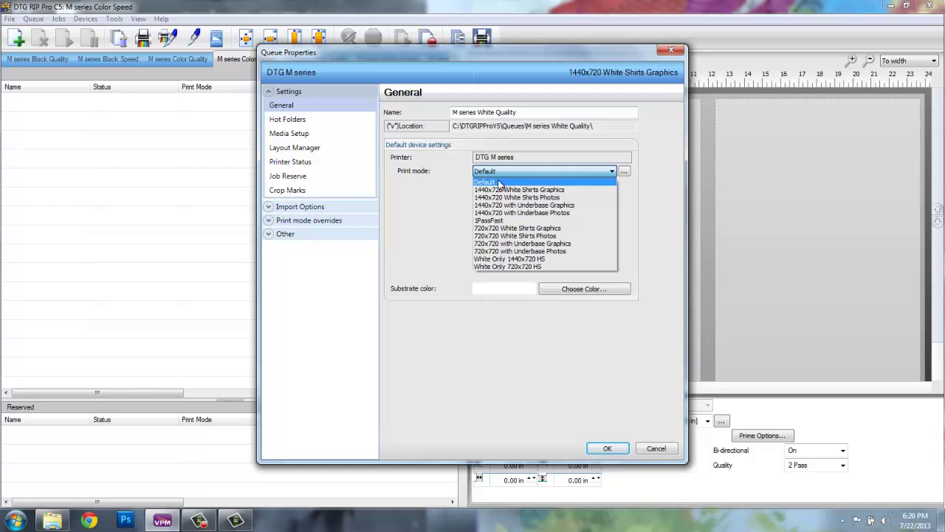
click(607, 449)
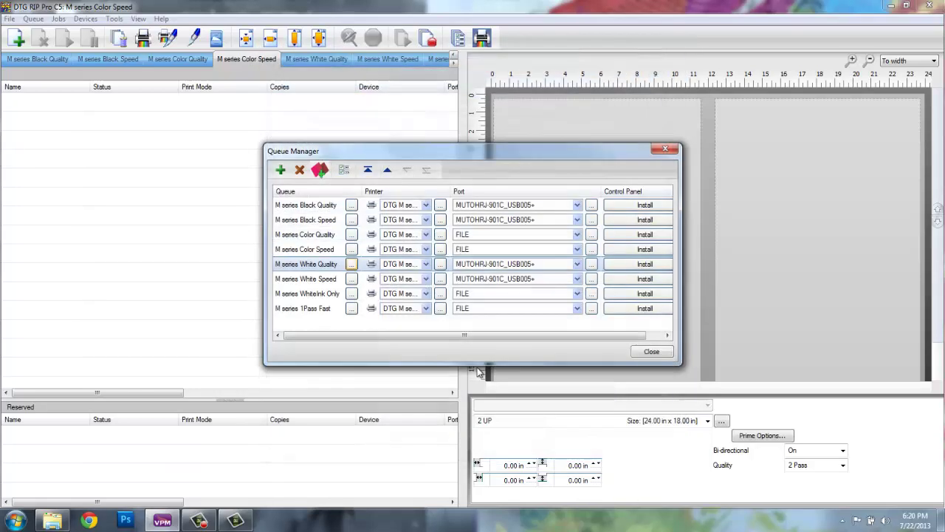
click(351, 279)
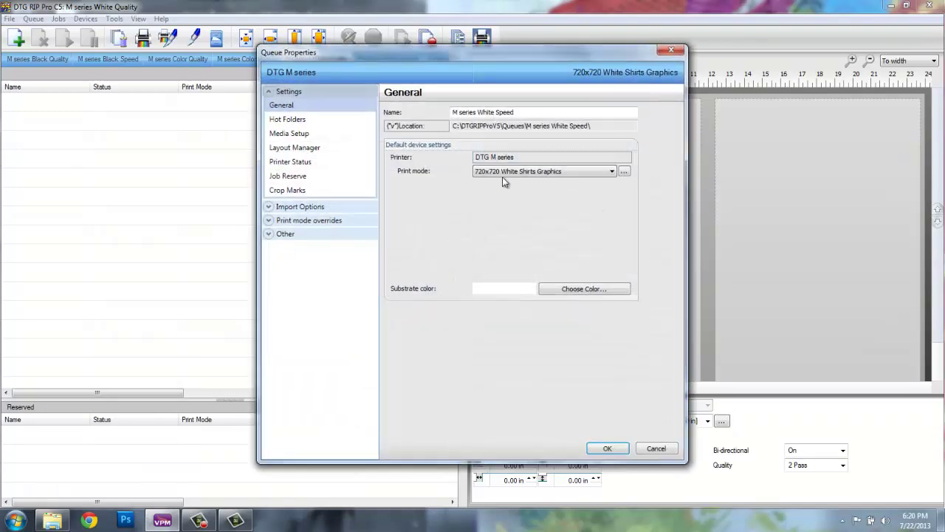
click(510, 172)
click(511, 179)
click(607, 448)
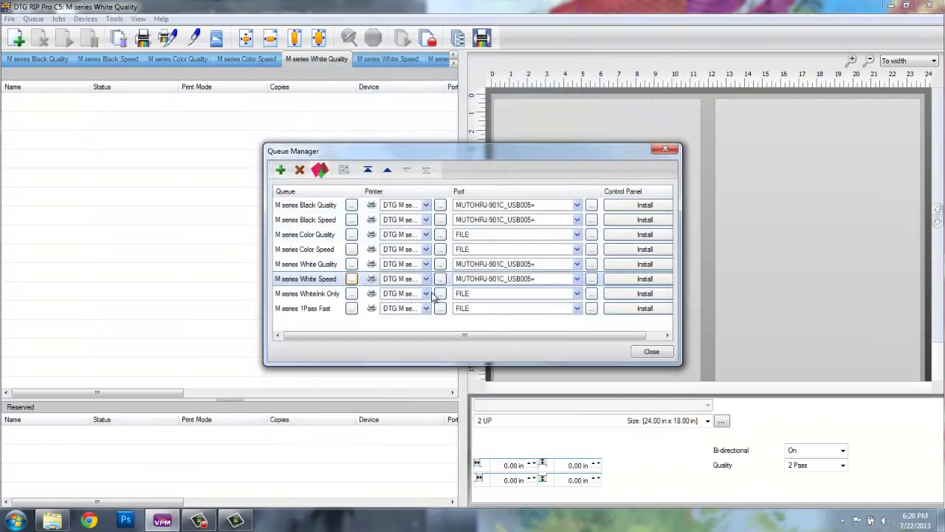
Set the M series WhiteInk Only queue's print mode to Default and close the Queue Manager.
click(351, 294)
click(535, 172)
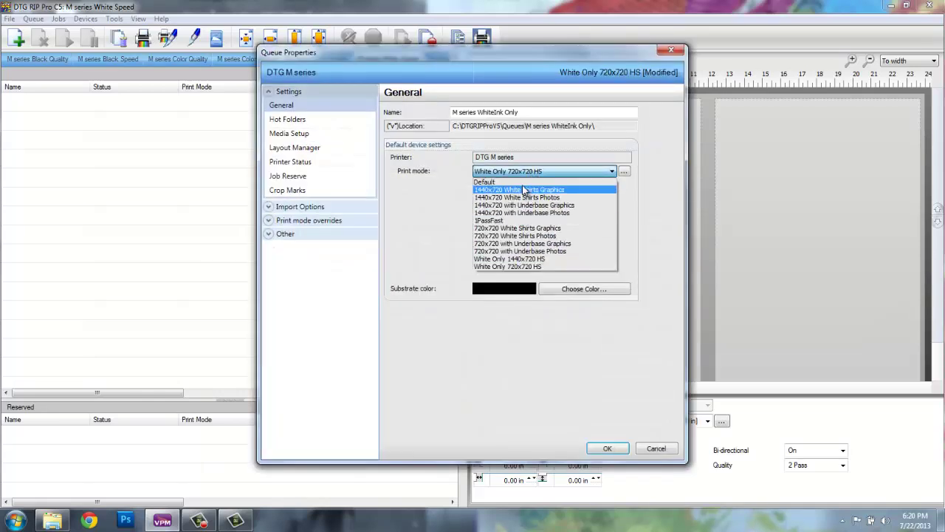
click(523, 182)
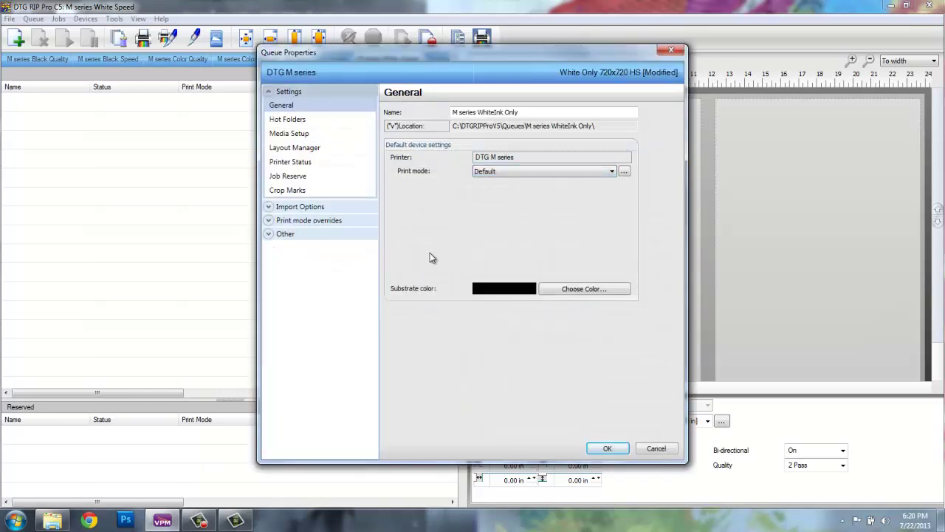
click(608, 448)
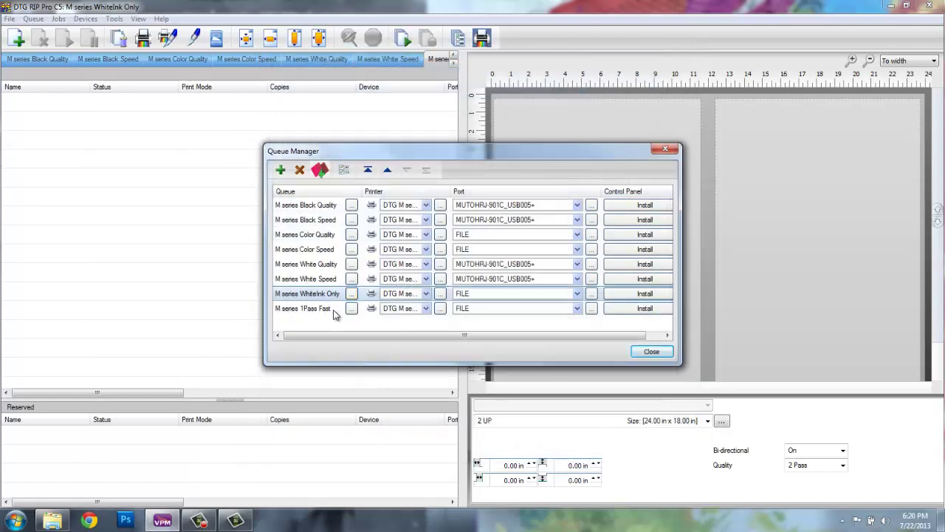
click(651, 352)
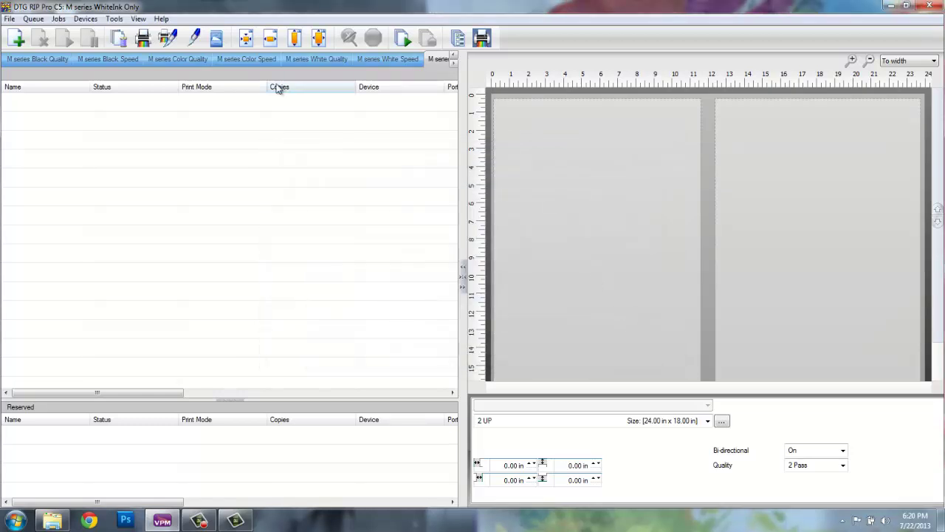
Open the Print Mode Manager and widen the Name column to show the full print mode names.
click(85, 19)
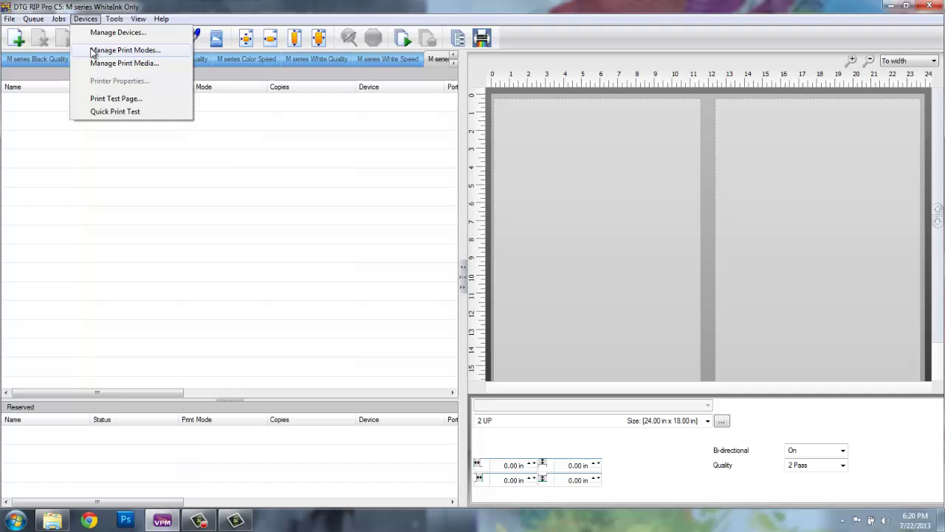
click(124, 50)
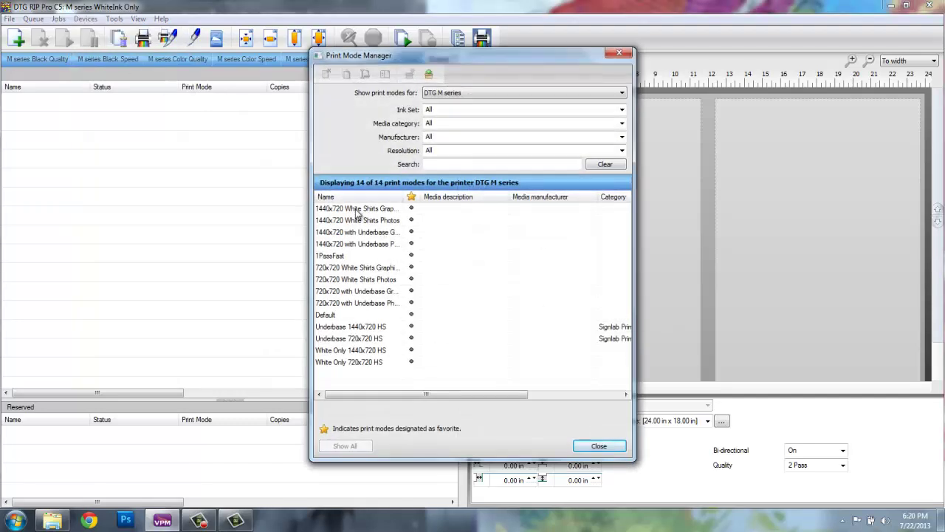
drag(403, 196, 444, 196)
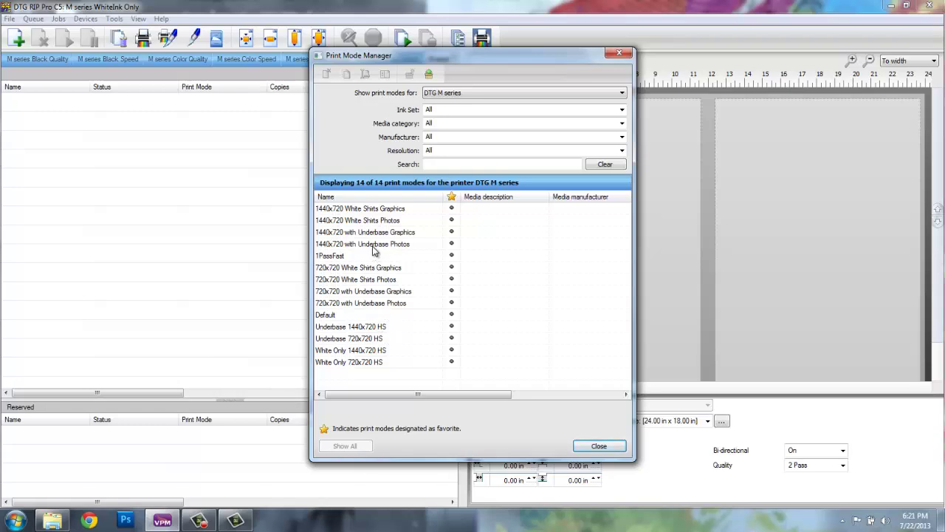
Review the 1440x720 White Shirts Graphics print mode's color adjustments, separation curves, max ink, ICC profile, and its available resolutions and dot sizes.
double_click(338, 209)
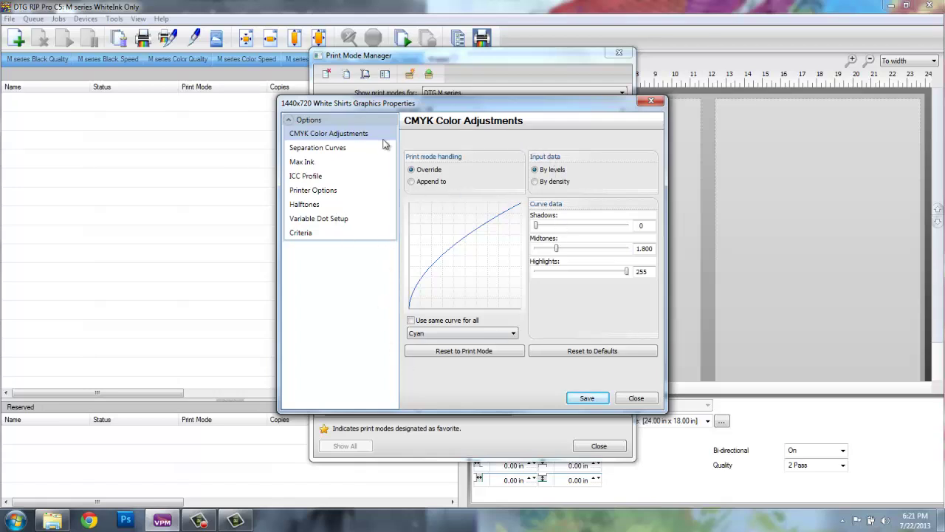
click(337, 148)
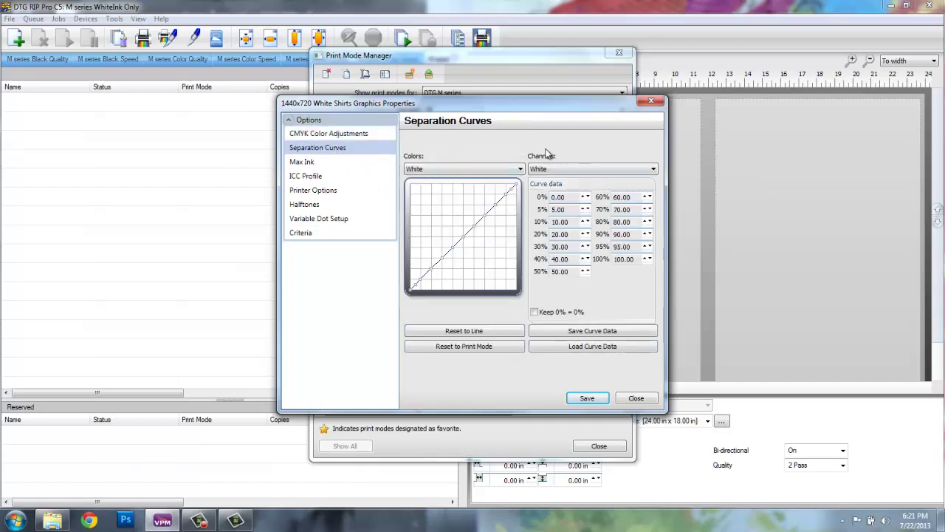
click(317, 163)
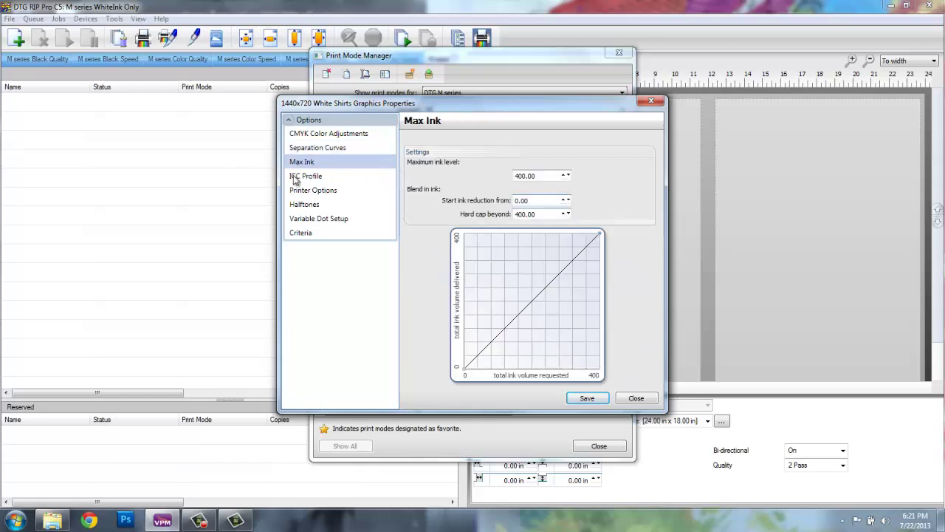
click(298, 178)
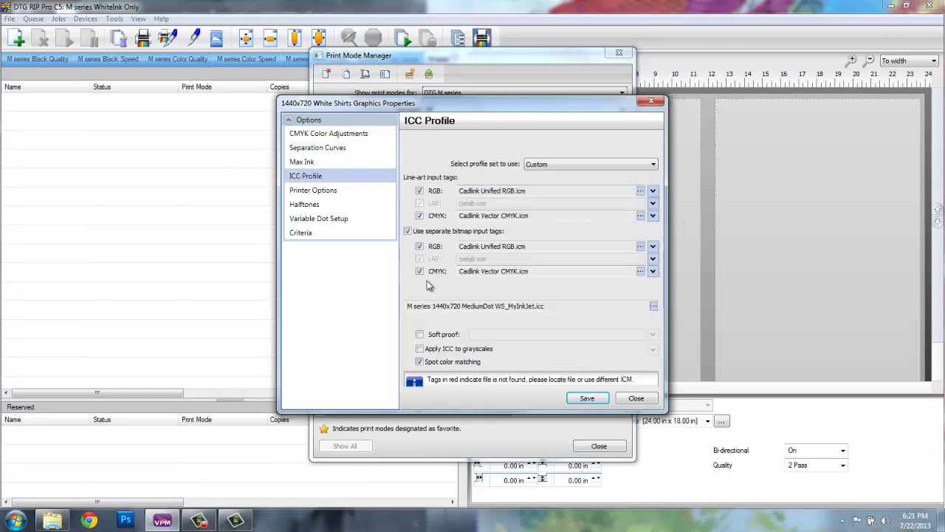
click(314, 192)
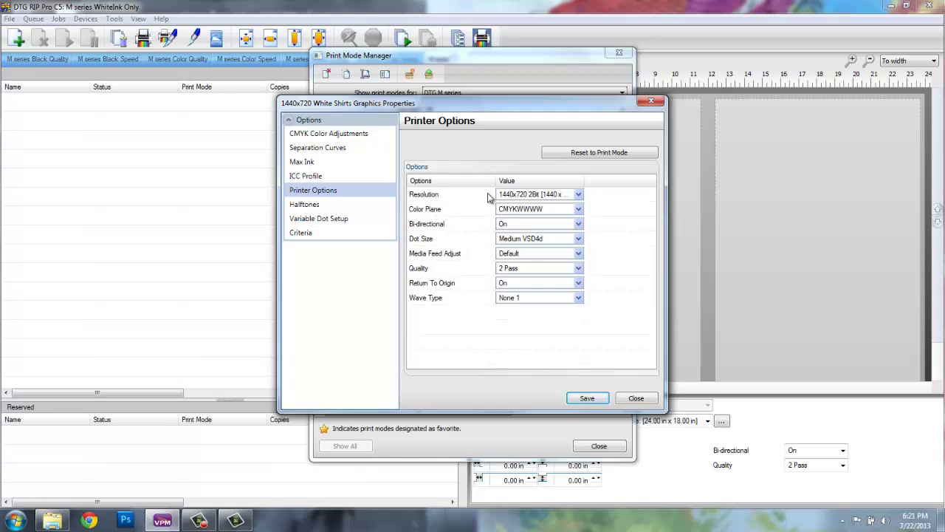
click(580, 195)
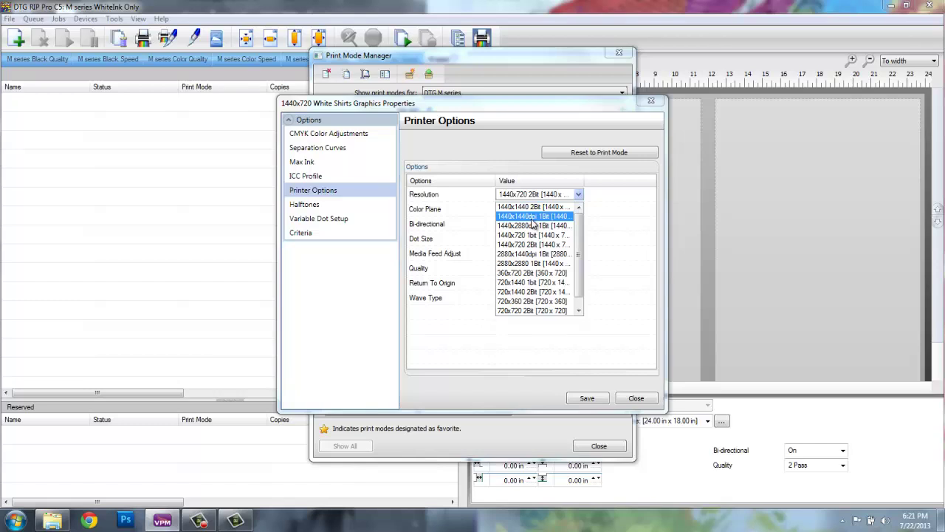
click(525, 171)
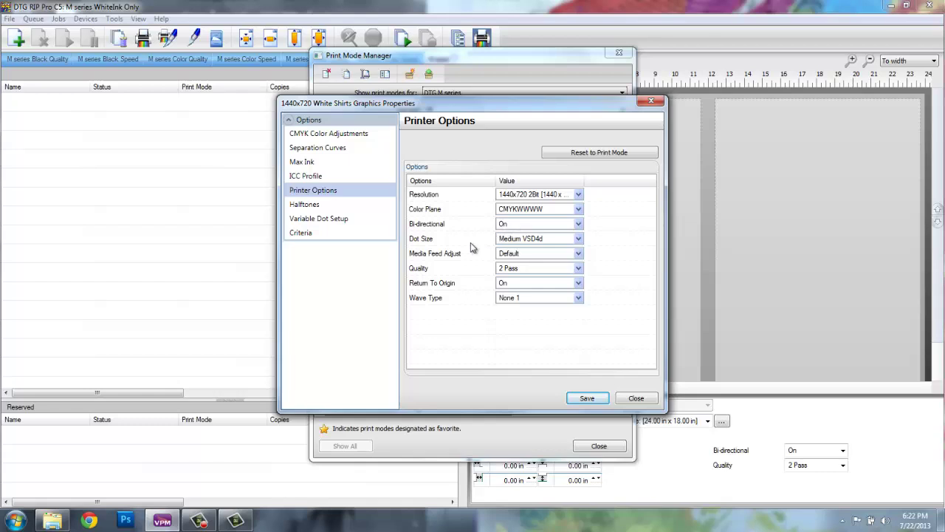
click(558, 242)
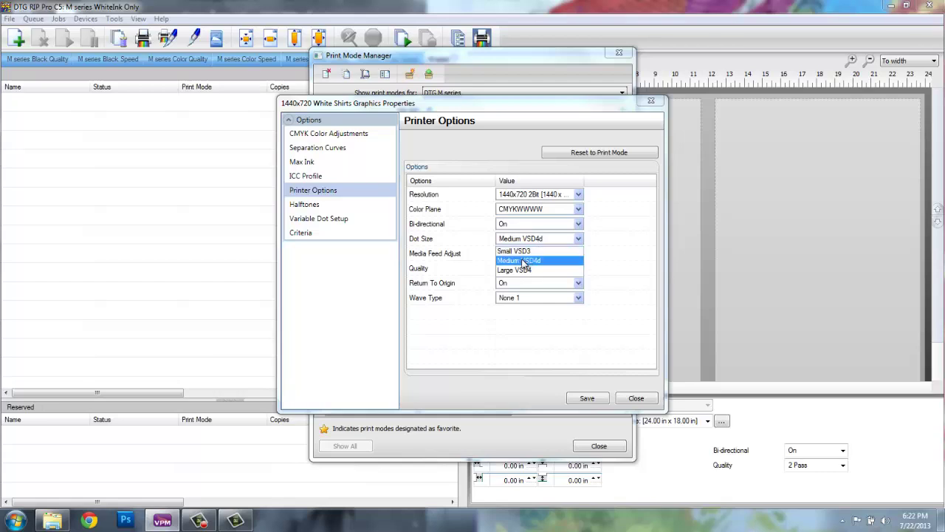
click(535, 263)
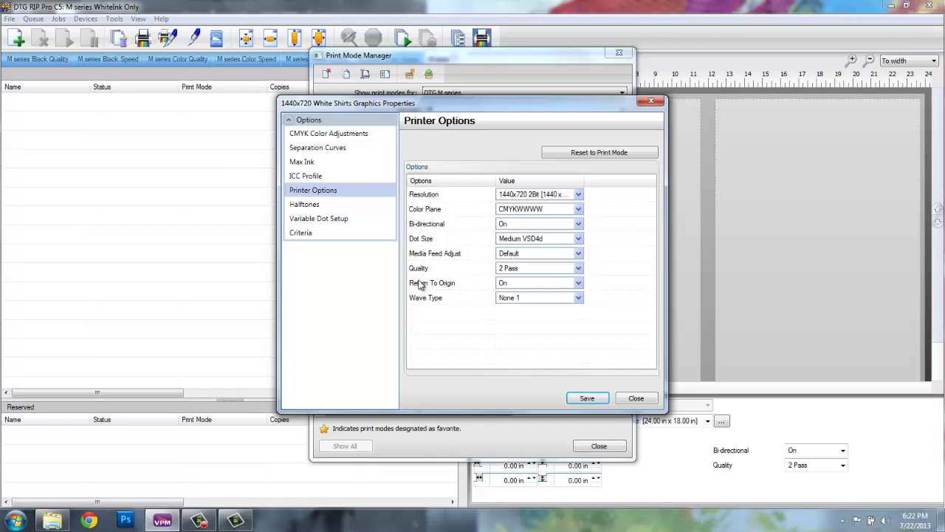
Set the 1440x720 White Shirts Graphics mode's Quality to 3 Pass and its Wave Type to Wave 2.
click(515, 271)
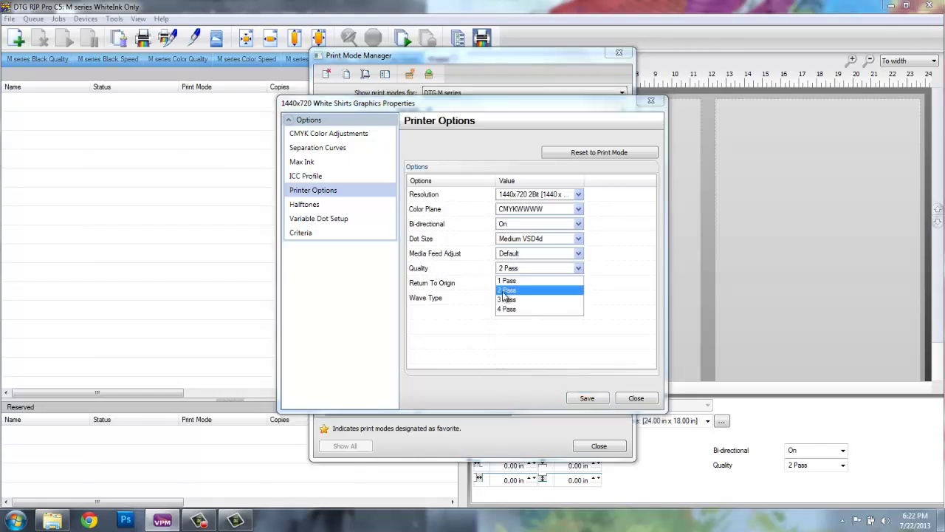
click(529, 300)
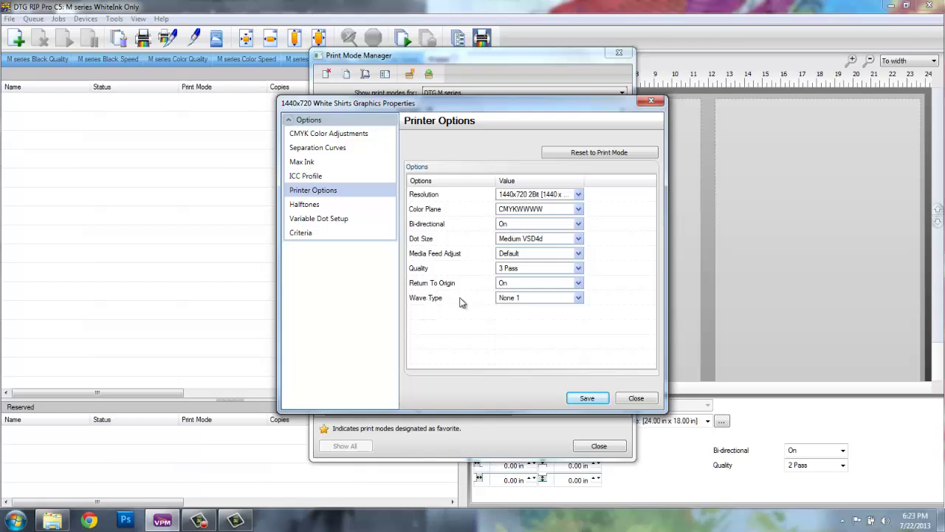
click(520, 298)
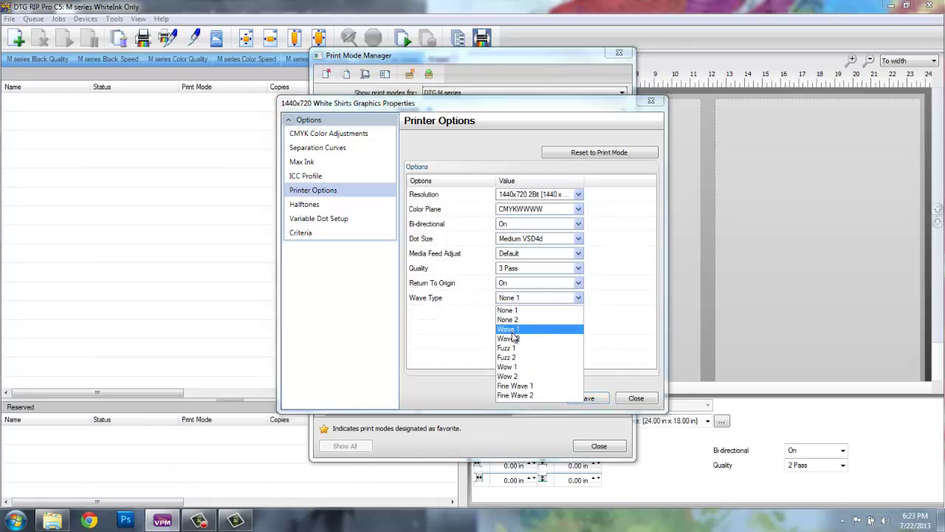
click(517, 339)
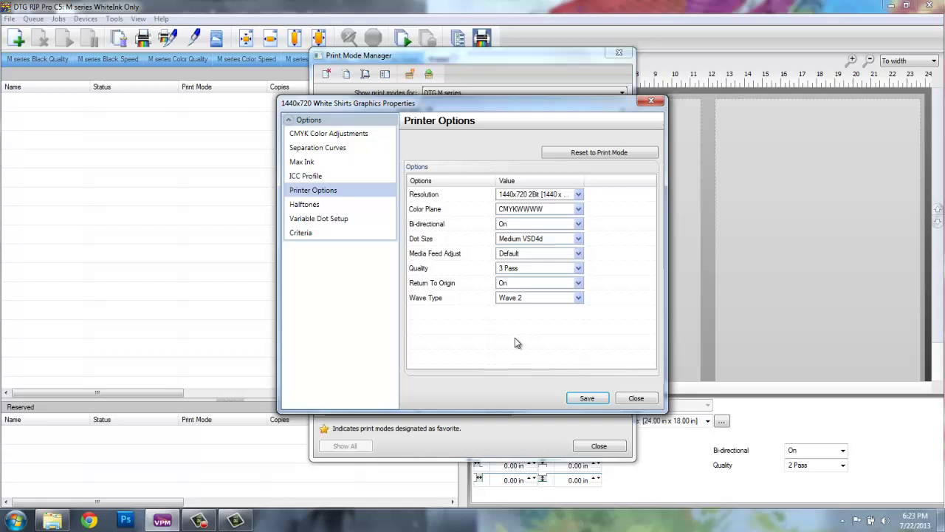
click(543, 298)
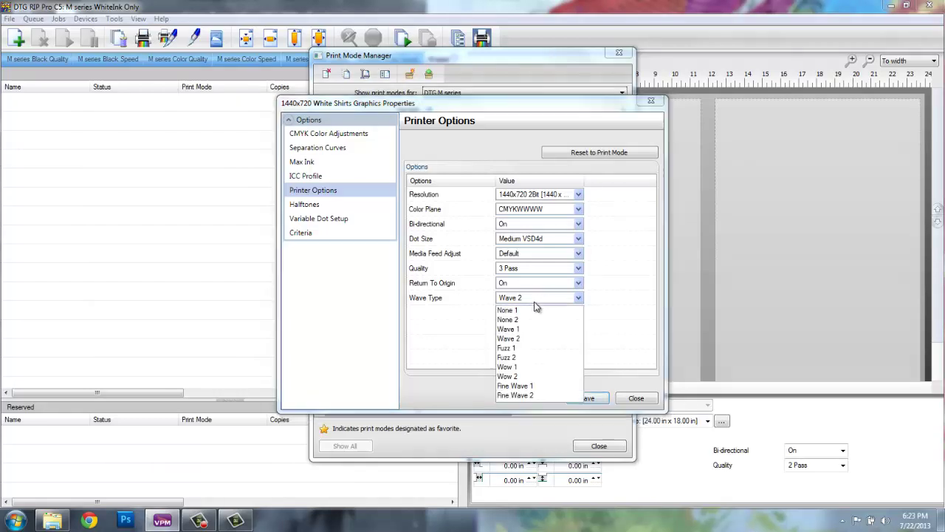
click(524, 341)
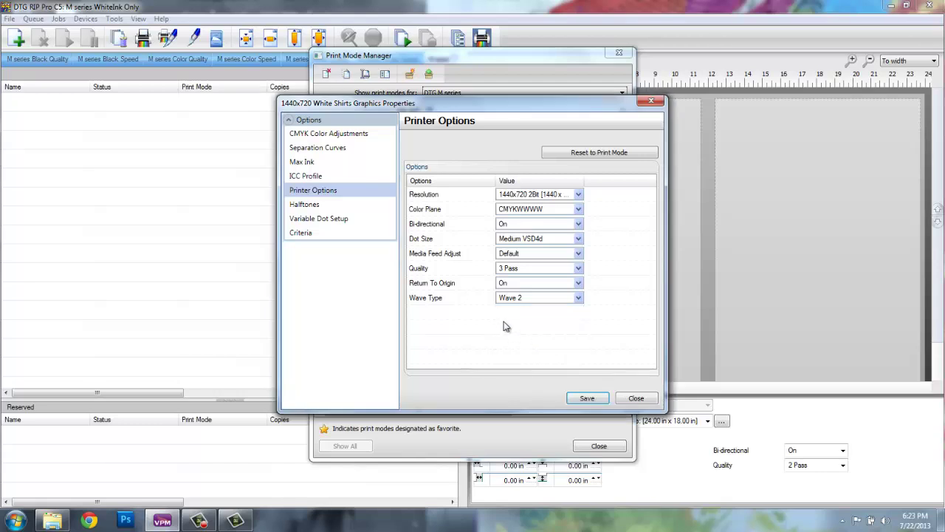
Check the Halftones, Variable Dot Setup and Criteria settings of 1440x720 White Shirts Graphics and save the print mode.
click(303, 206)
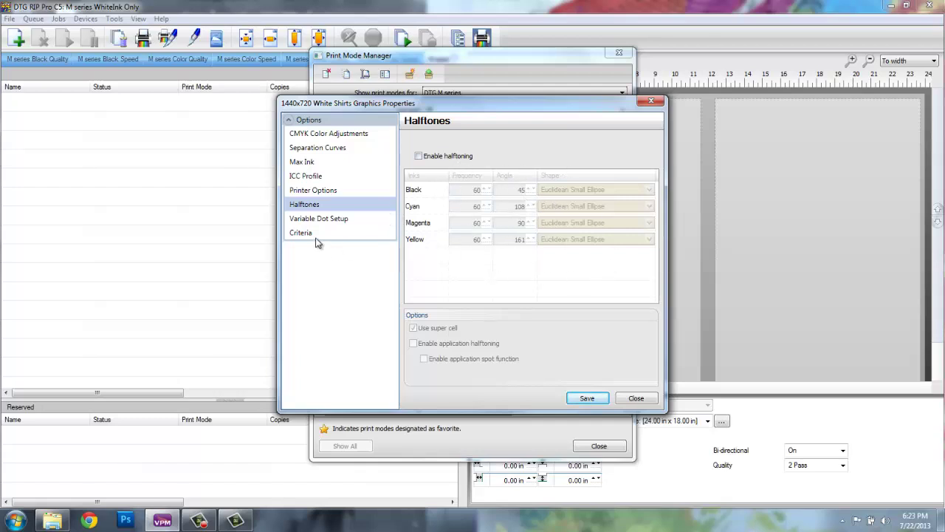
click(326, 218)
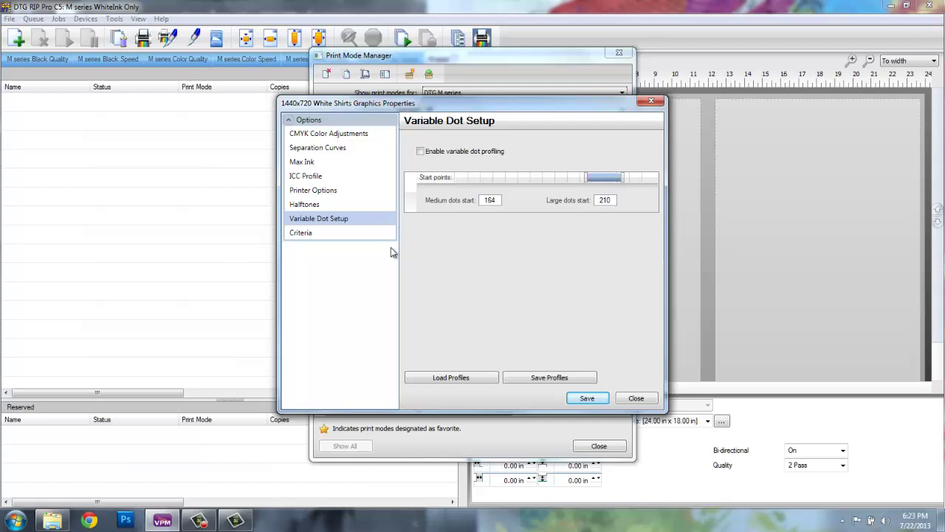
click(300, 234)
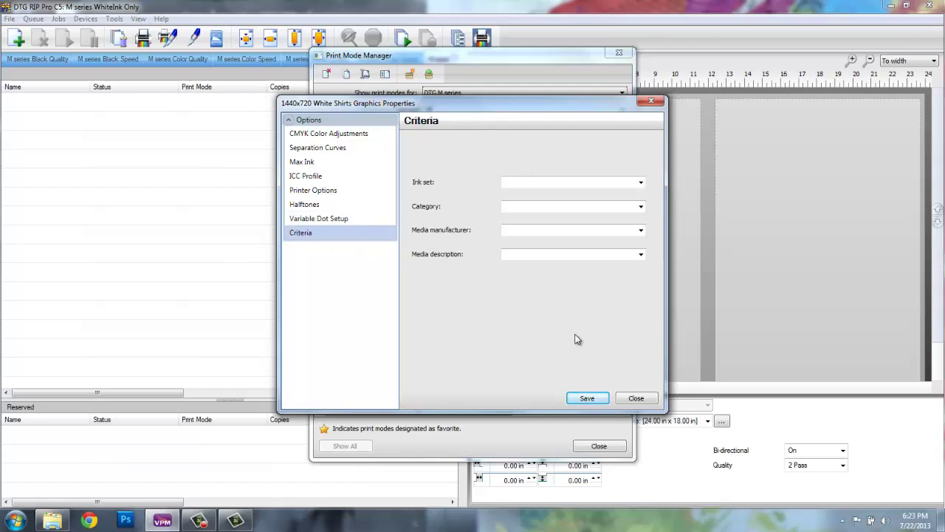
click(588, 398)
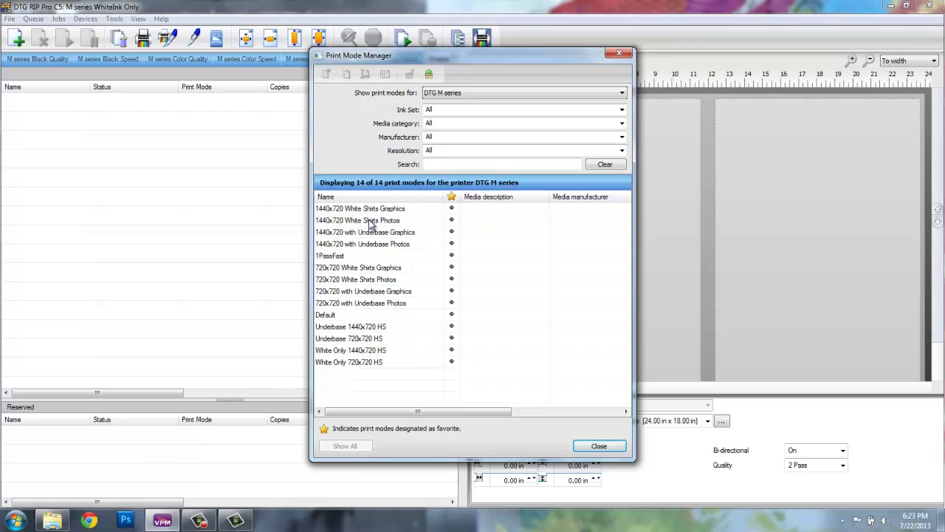
Set 1440x720 White Shirts Photos to 3 Pass quality with Wave Type Wave 2 and save the print mode.
double_click(370, 221)
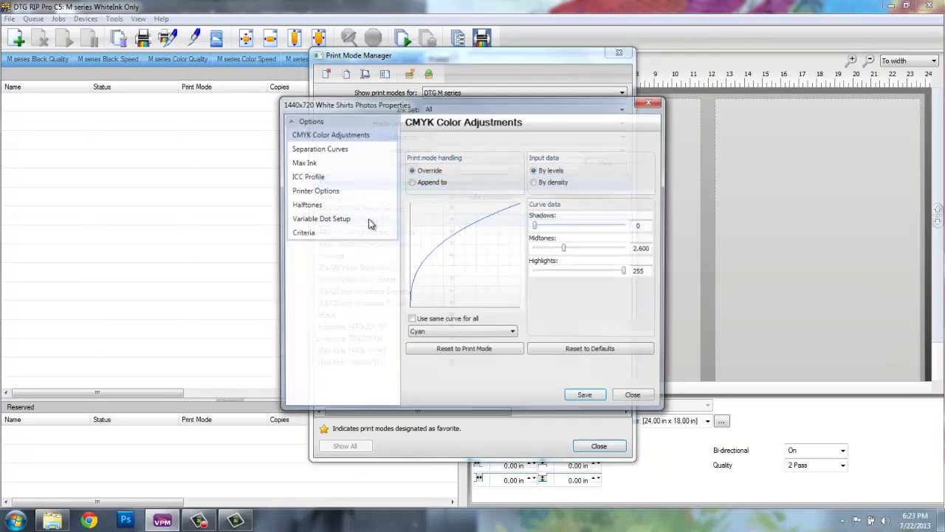
click(331, 192)
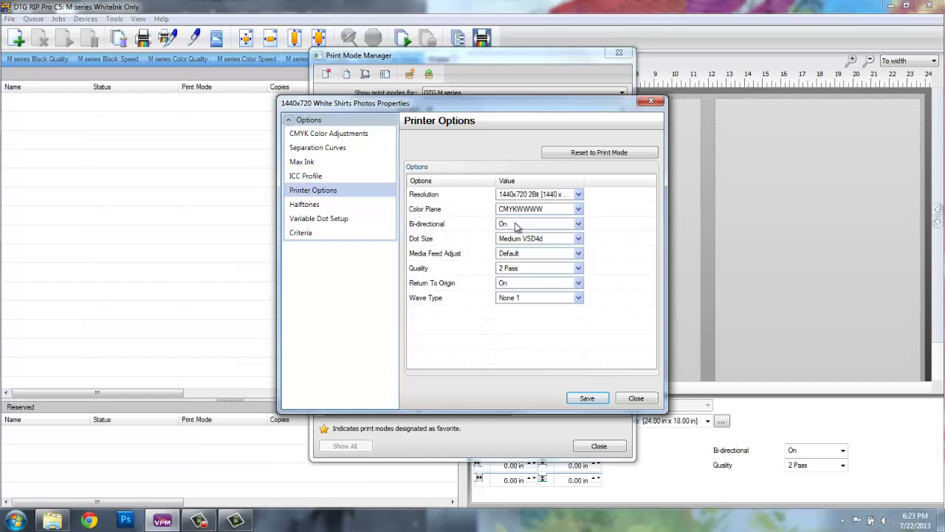
click(523, 270)
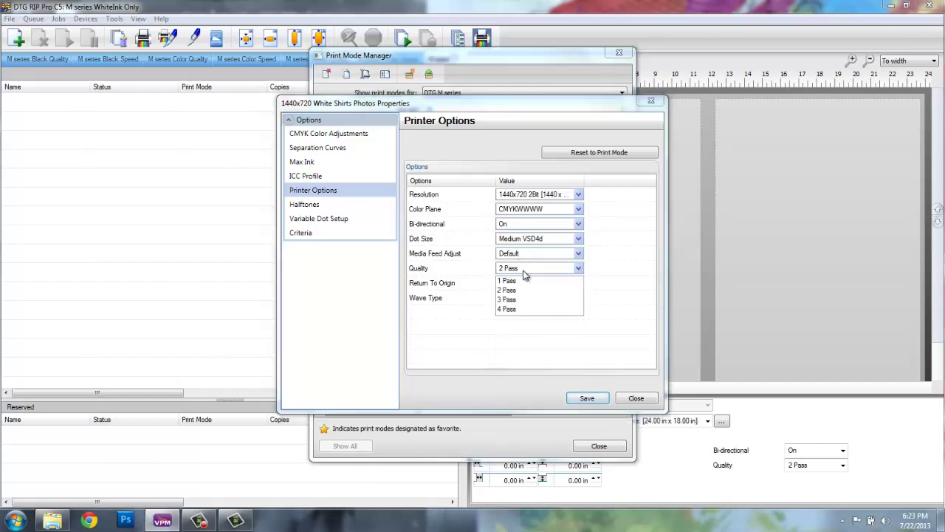
click(527, 302)
click(527, 301)
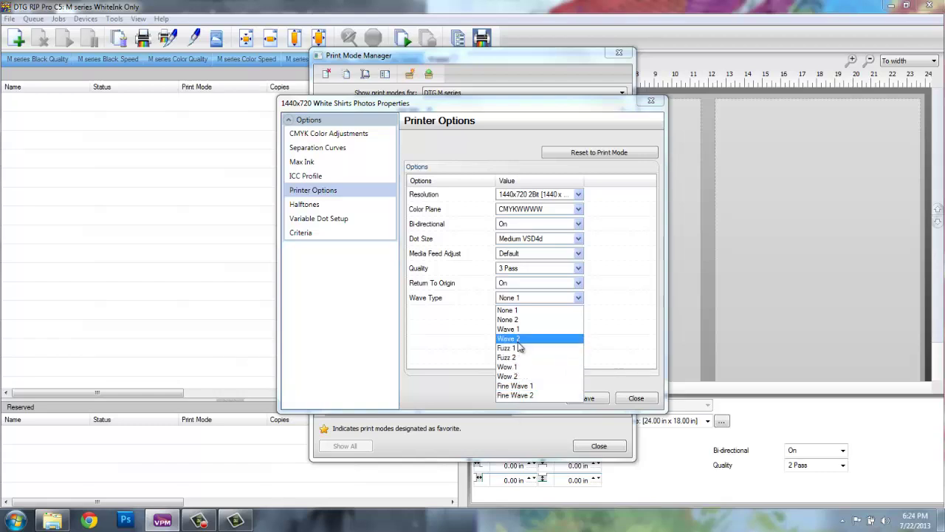
click(518, 339)
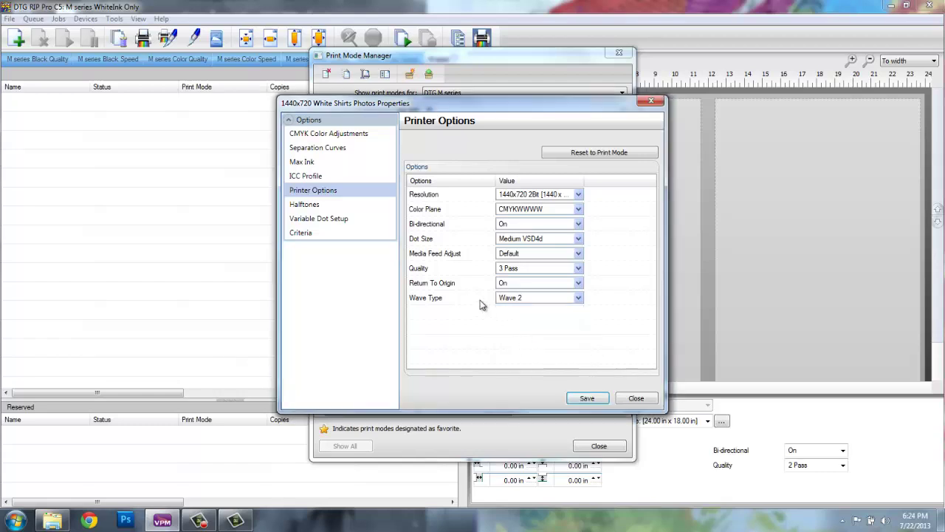
click(587, 397)
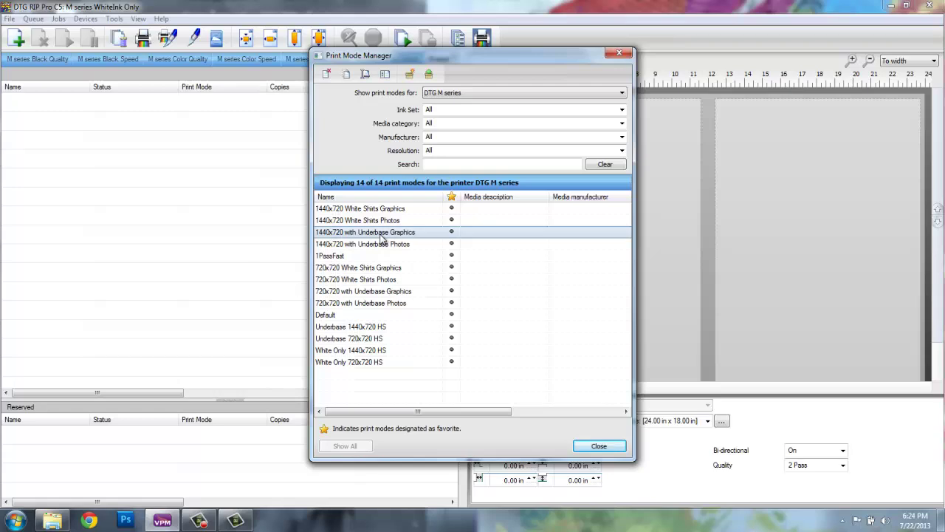
Set the Quality of 1440x720 with Underbase Graphics to 3 Pass and save the print mode.
double_click(381, 233)
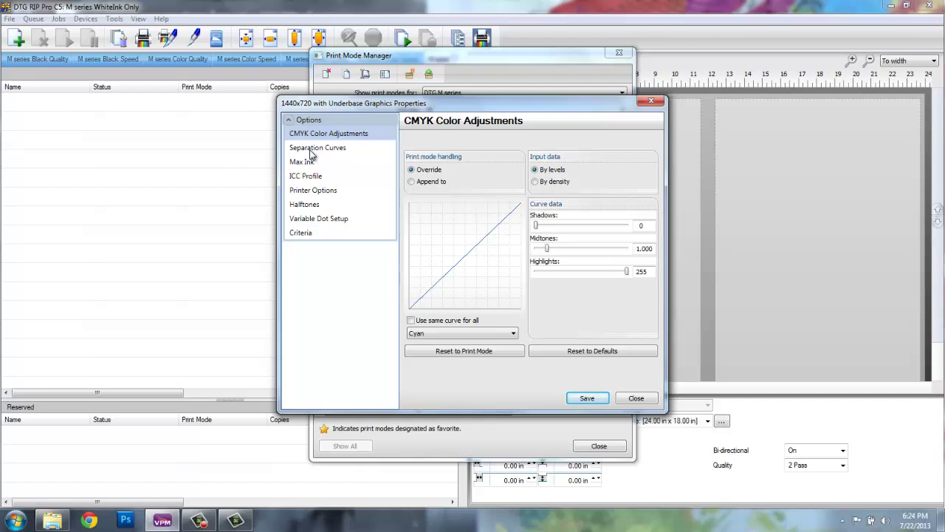
click(313, 190)
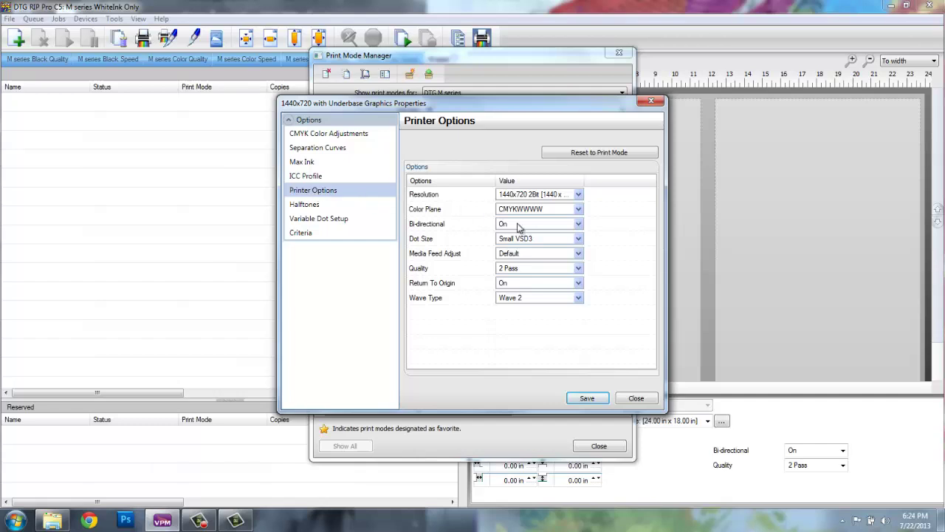
click(515, 268)
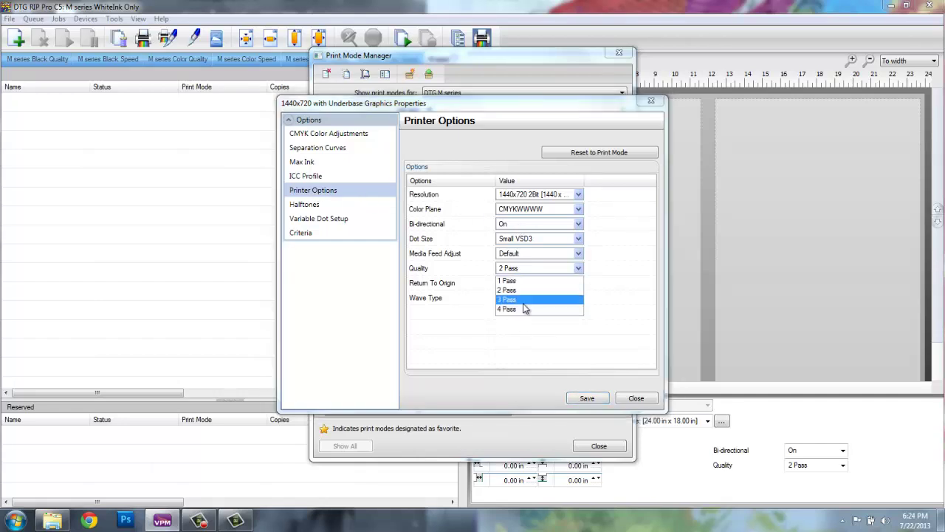
click(525, 301)
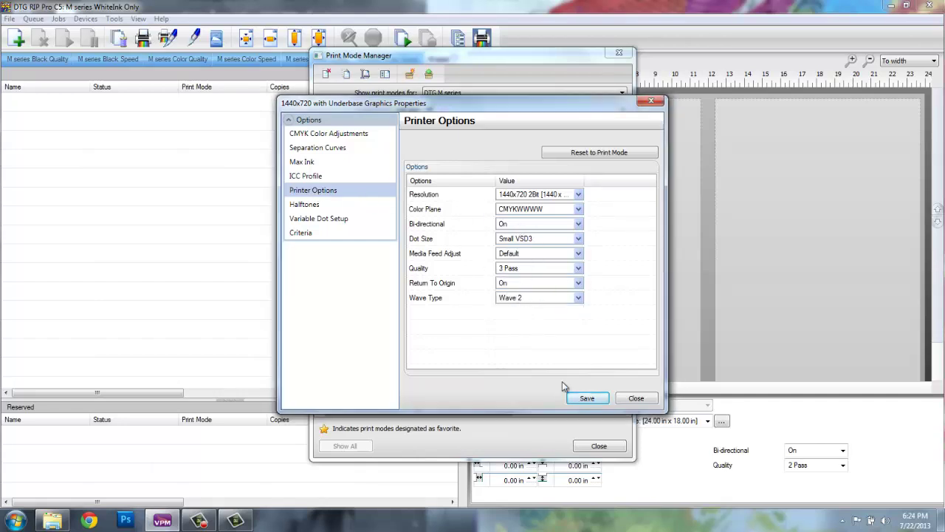
click(583, 398)
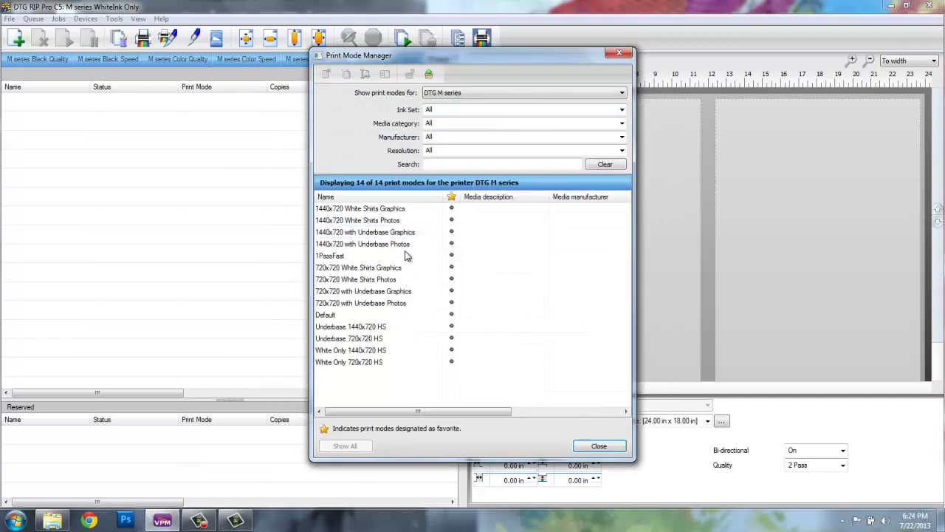
Set the Quality of 1440x720 with Underbase Photos to 3 Pass and save the print mode.
double_click(408, 247)
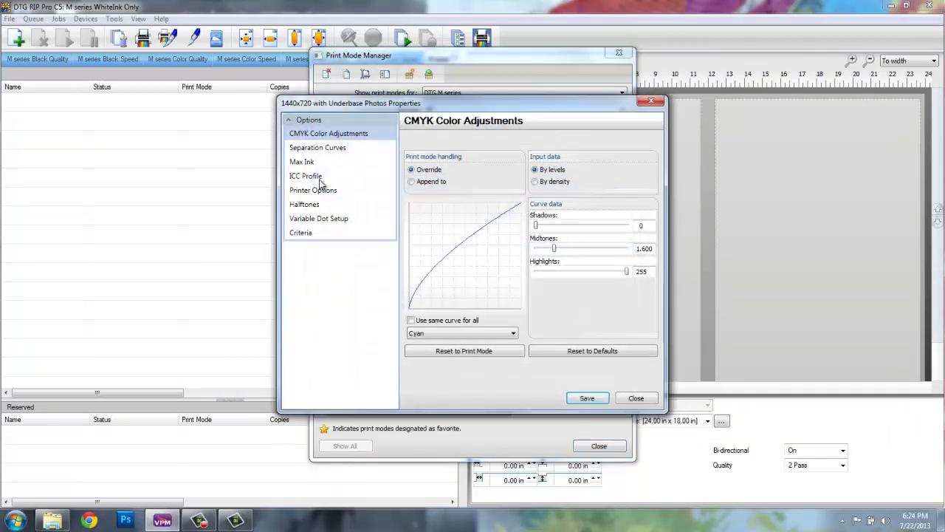
click(317, 192)
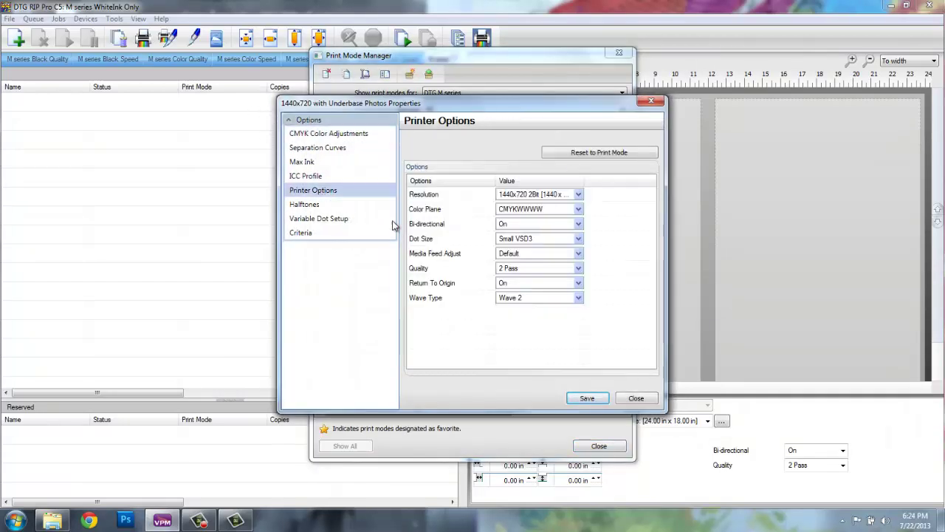
click(523, 269)
click(524, 294)
click(586, 398)
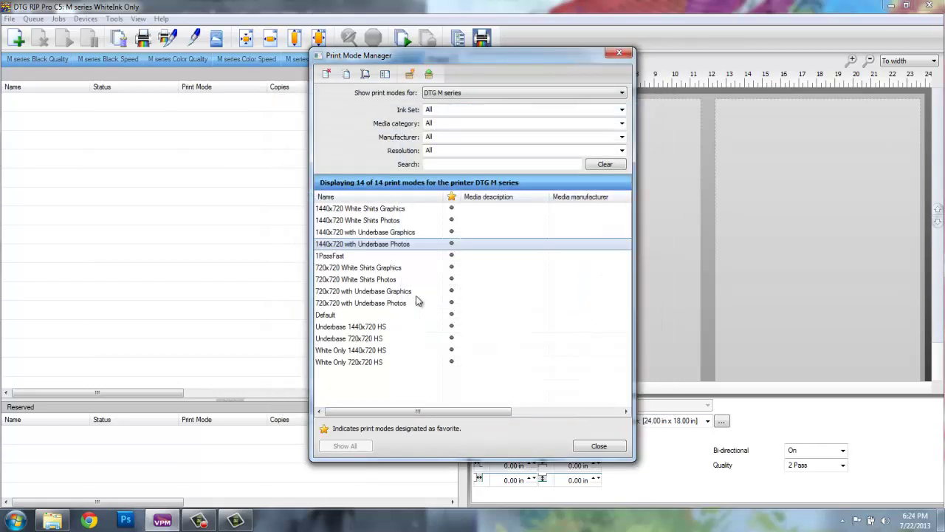
Set the Quality of 720x720 White Shirts Graphics to 3 Pass and save the print mode.
double_click(378, 270)
click(325, 191)
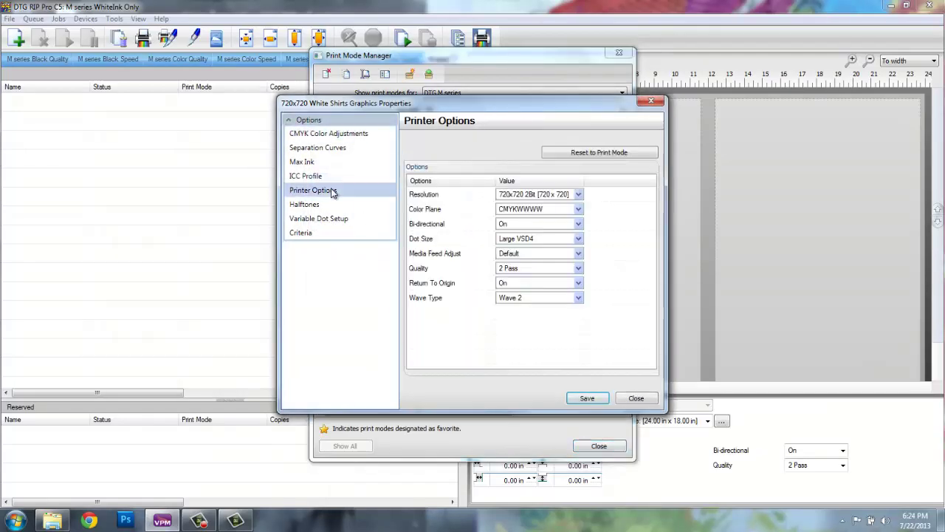
click(511, 270)
click(510, 300)
click(583, 399)
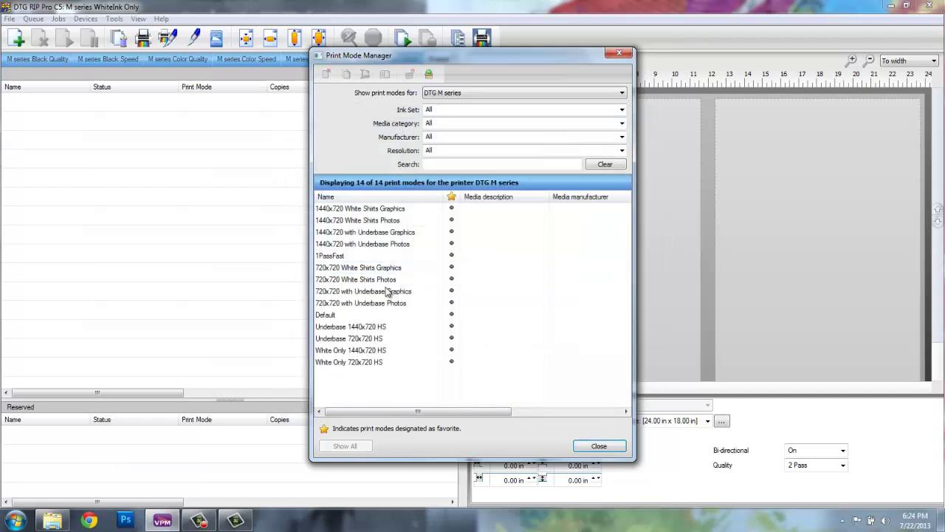
Set the Quality of 720x720 White Shirts Photos to 3 Pass and save the print mode.
double_click(387, 283)
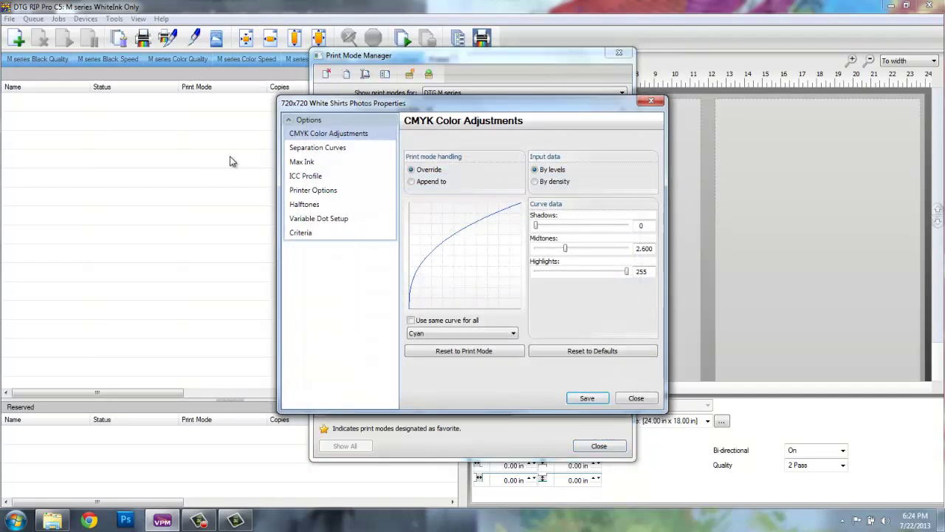
click(303, 191)
click(520, 269)
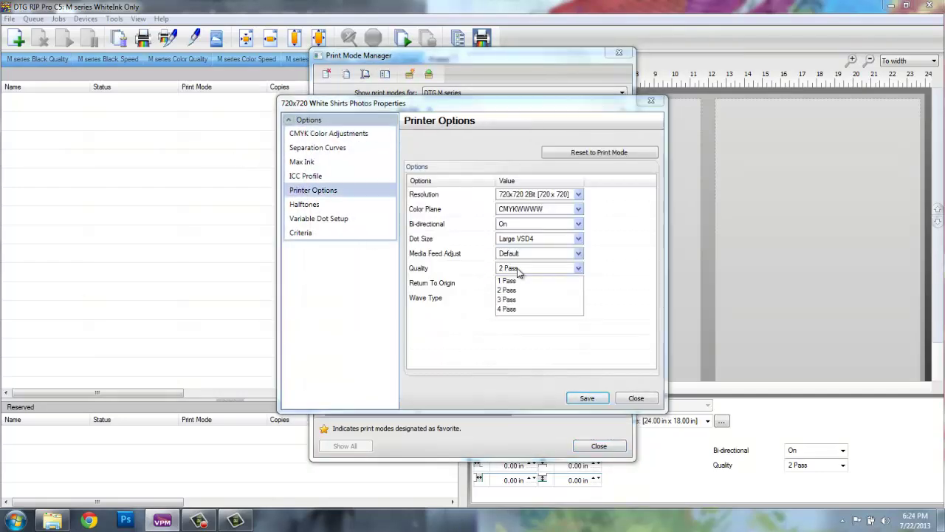
click(514, 302)
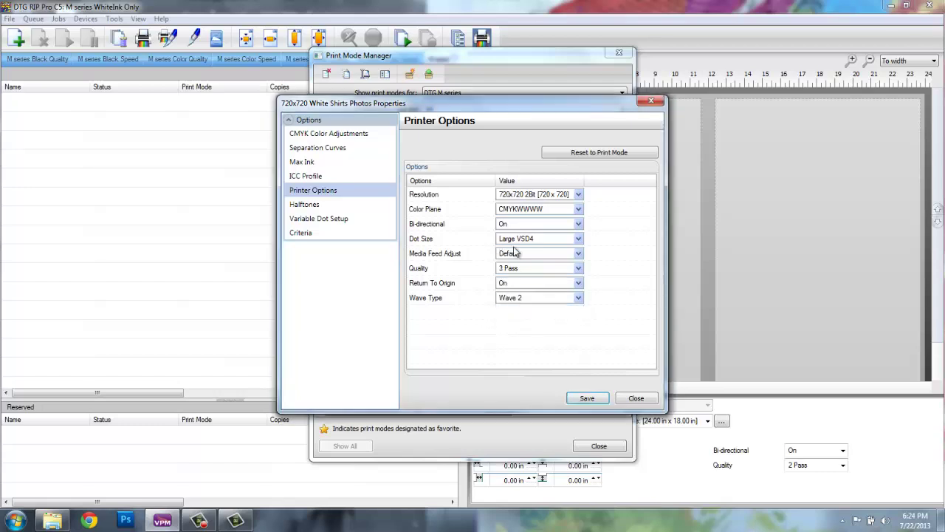
click(586, 398)
Set the Quality of 720x720 with Underbase Graphics to 3 Pass and save the print mode.
double_click(350, 296)
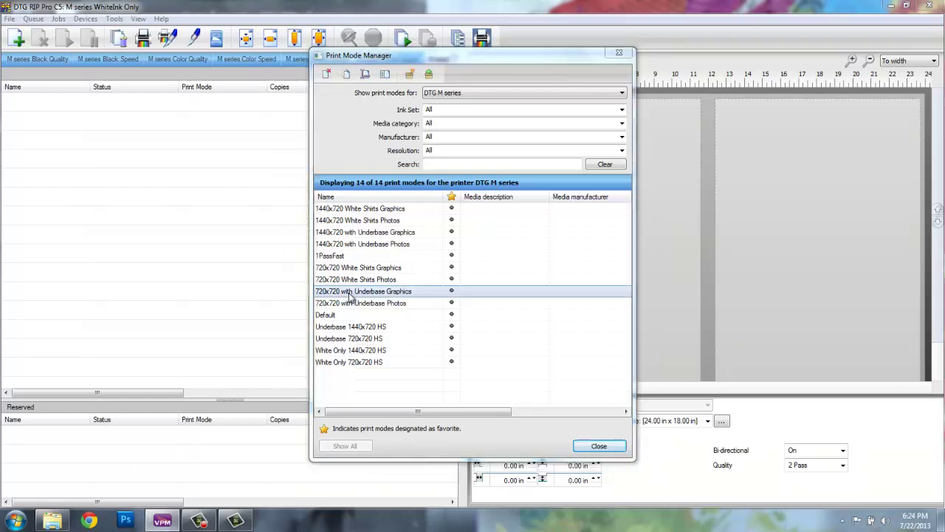
click(328, 191)
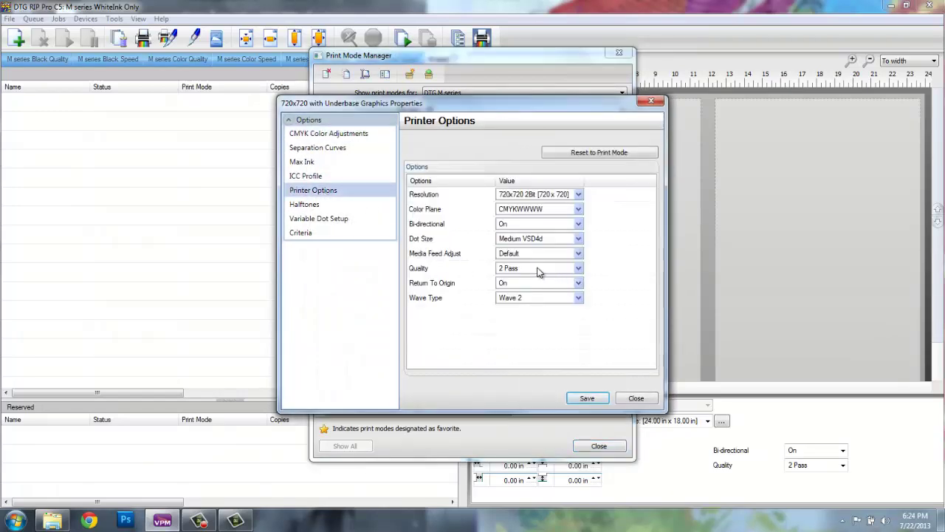
click(529, 270)
click(530, 300)
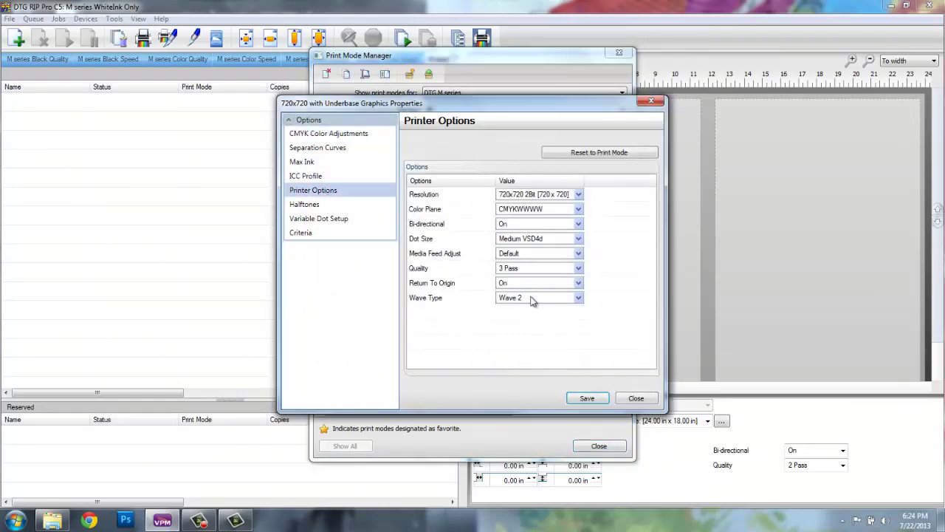
click(587, 398)
Set the Quality of 720x720 with Underbase Photos to 3 Pass and save the print mode.
click(380, 306)
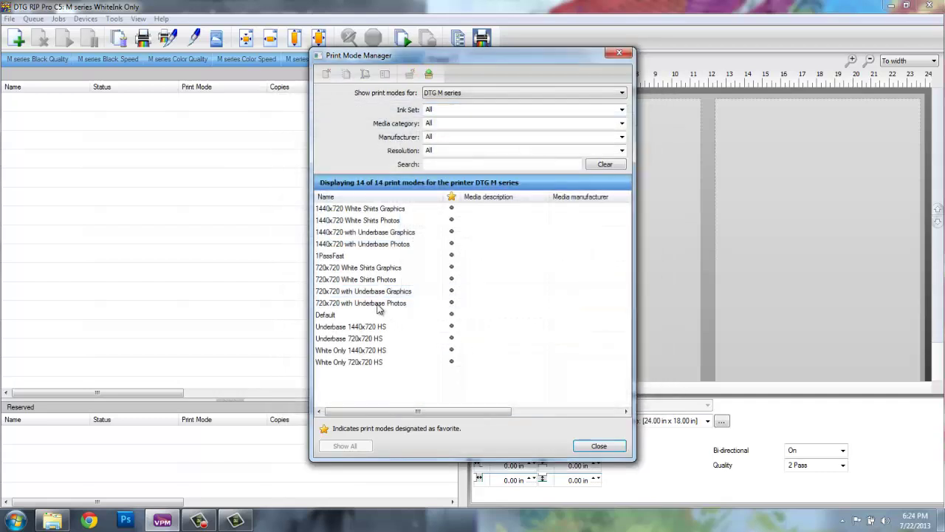
double_click(379, 306)
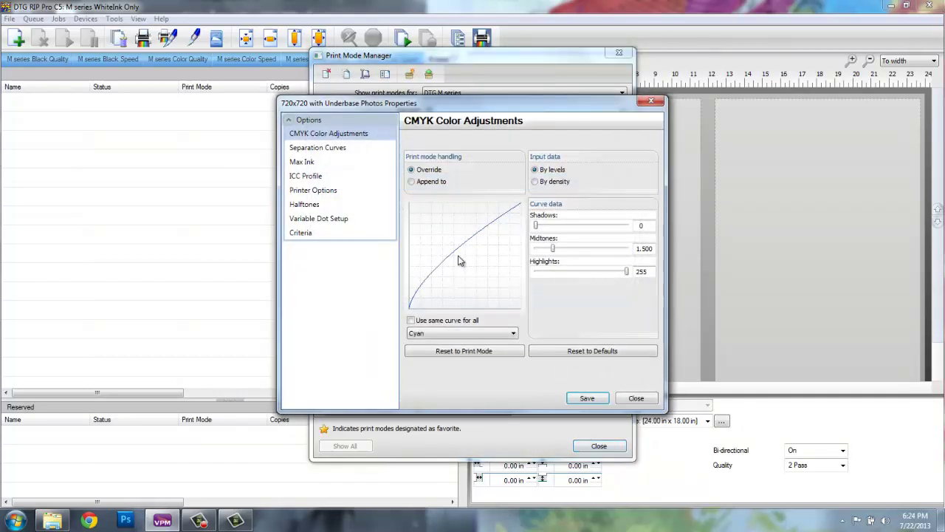
click(320, 203)
click(322, 191)
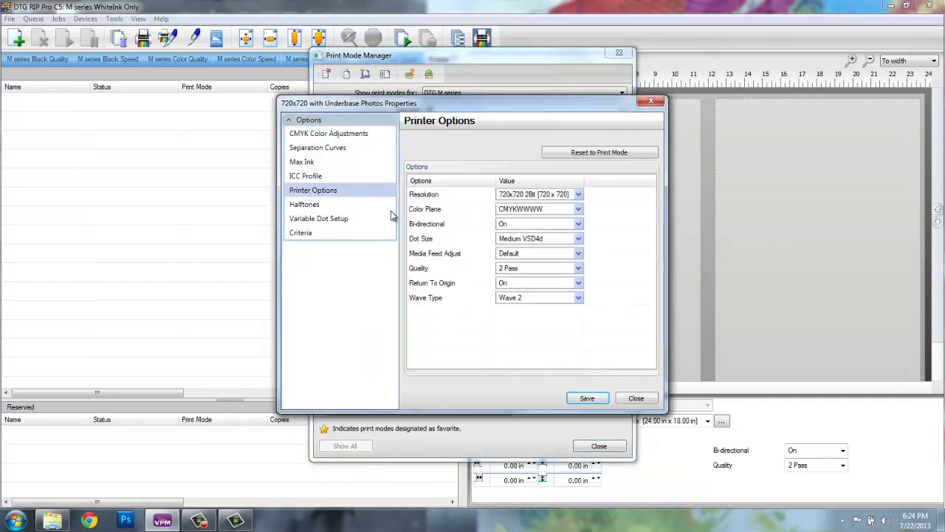
click(520, 267)
click(517, 303)
click(580, 398)
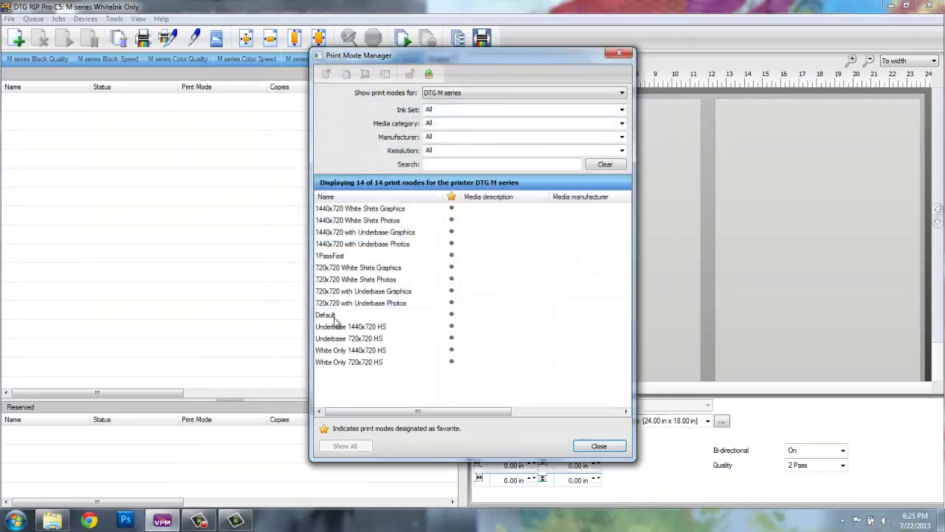
Set the Quality of White Only 1440x720 HS to 3 Pass and save the print mode.
click(364, 329)
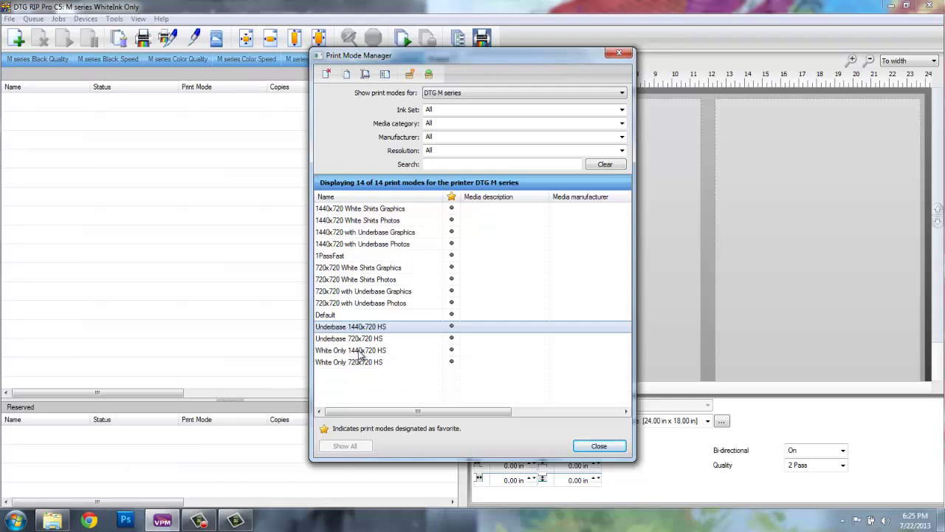
double_click(359, 351)
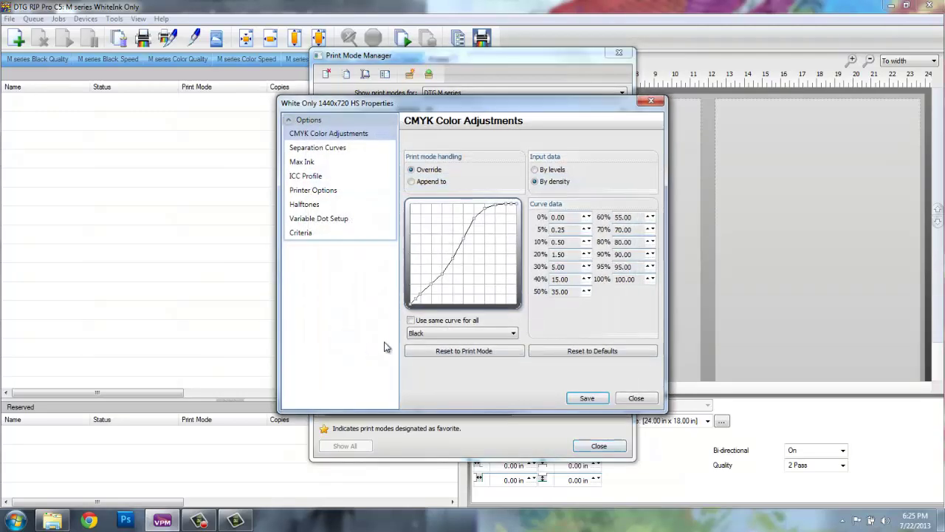
click(329, 192)
click(508, 269)
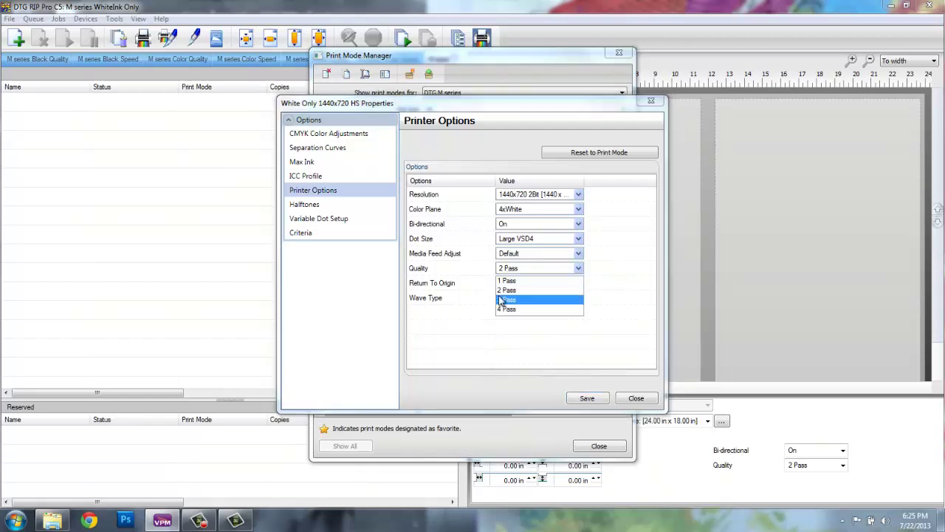
click(502, 301)
click(586, 398)
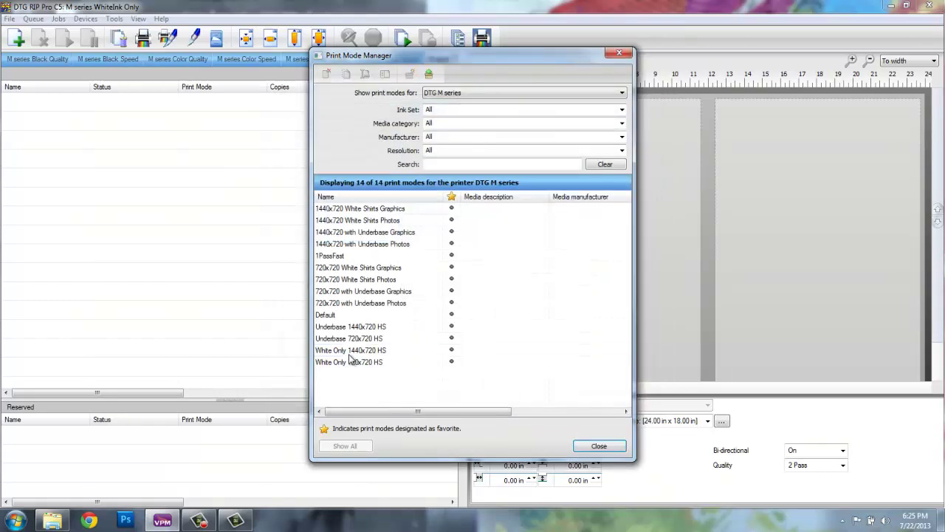
Set the Quality of White Only 720x720 HS to 3 Pass and save the print mode.
double_click(354, 362)
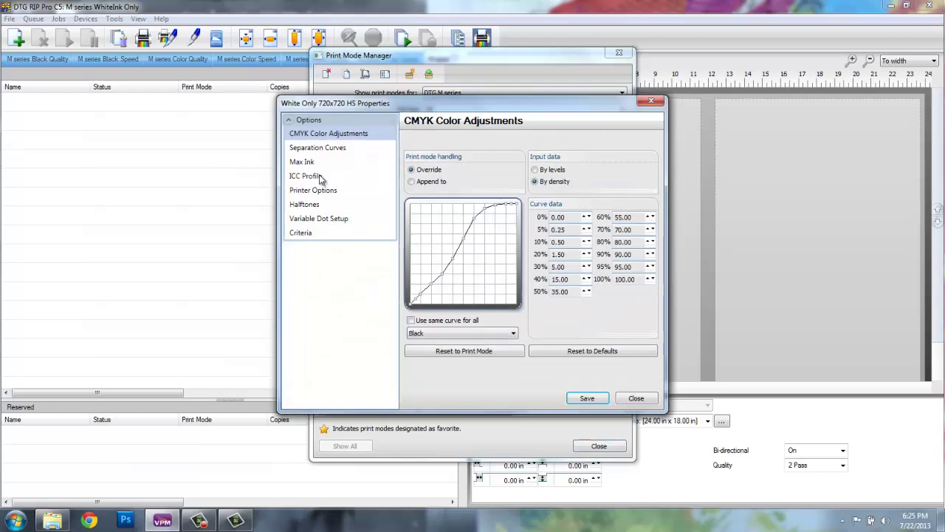
click(309, 193)
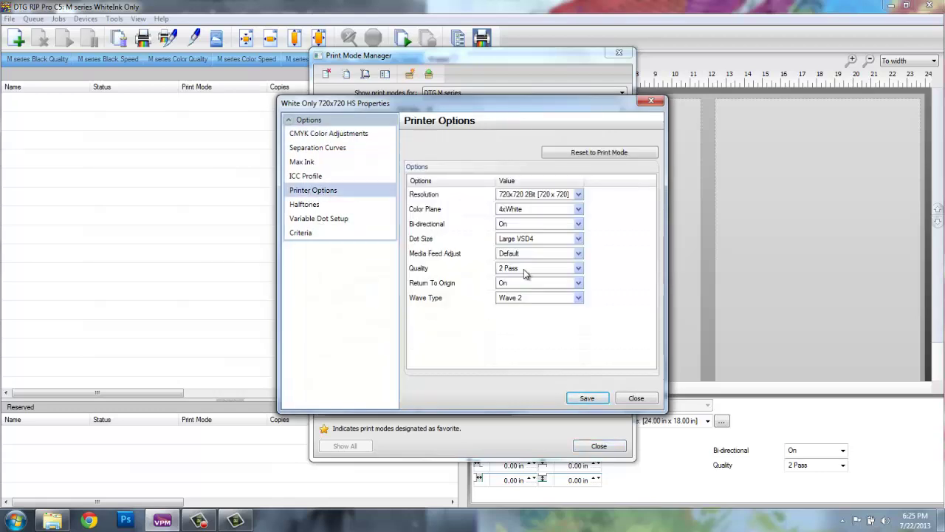
click(525, 270)
click(516, 300)
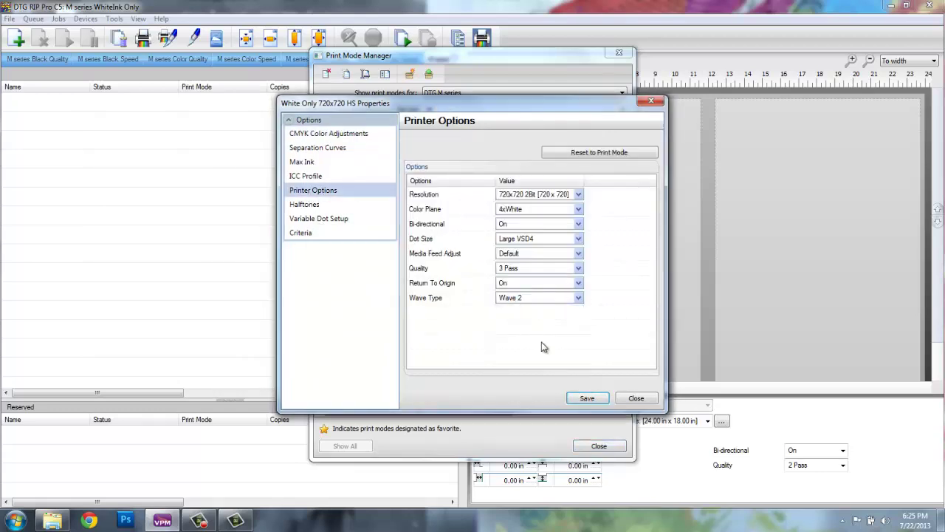
click(589, 398)
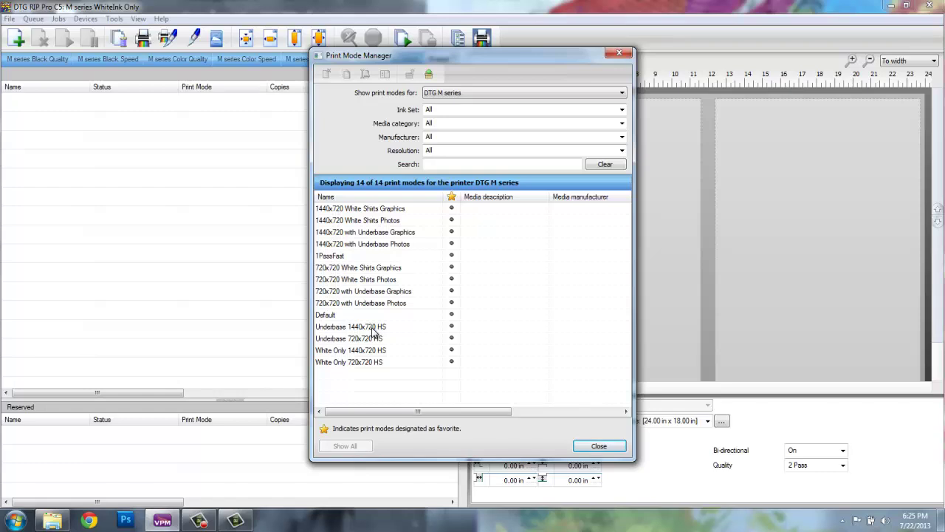
Open the properties of Underbase 1440x720 HS and choose 2 Pass as its Quality in the printer options.
click(374, 329)
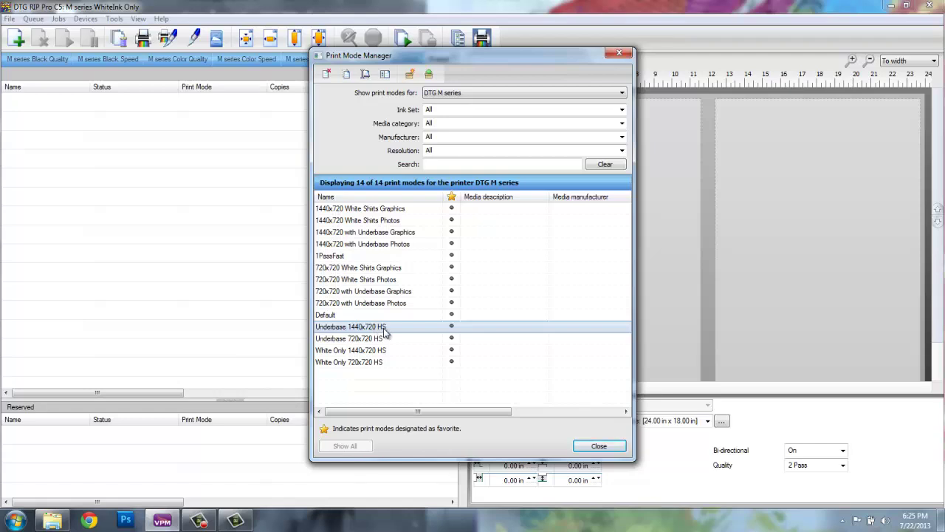
double_click(384, 329)
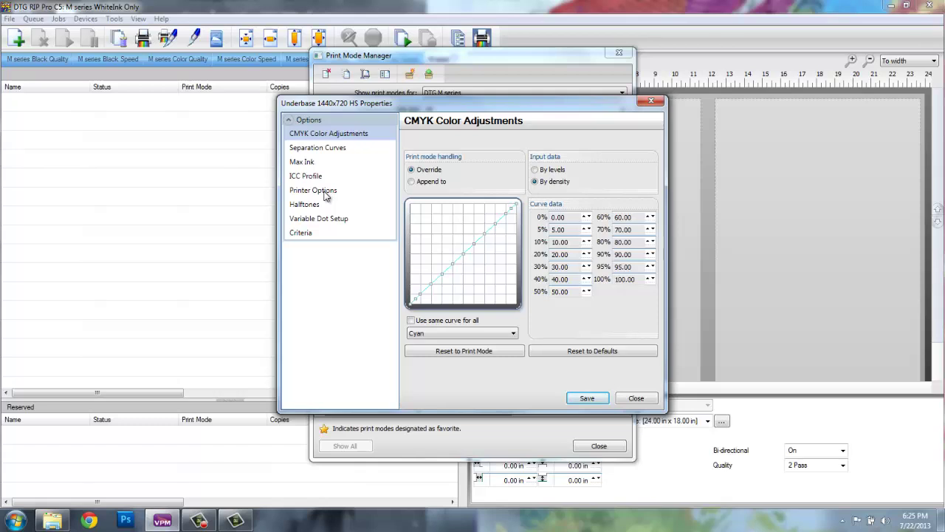
click(325, 193)
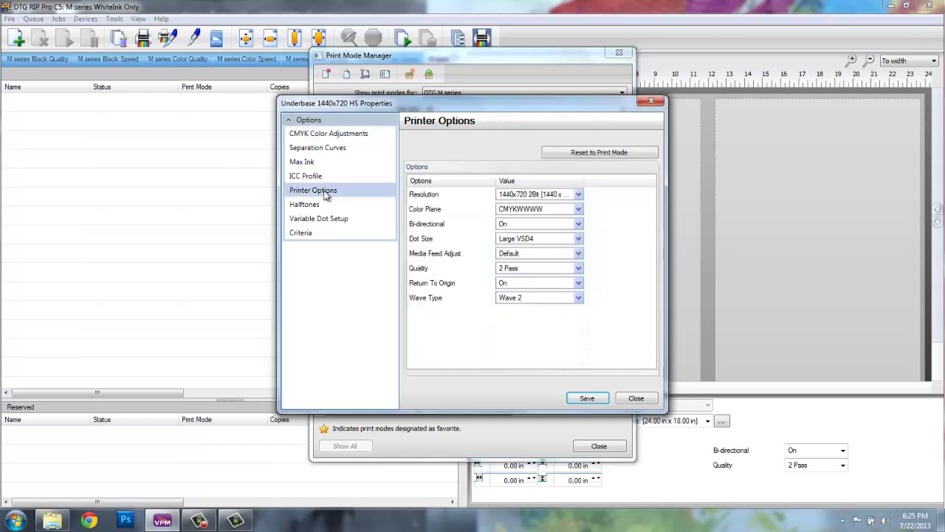
click(527, 270)
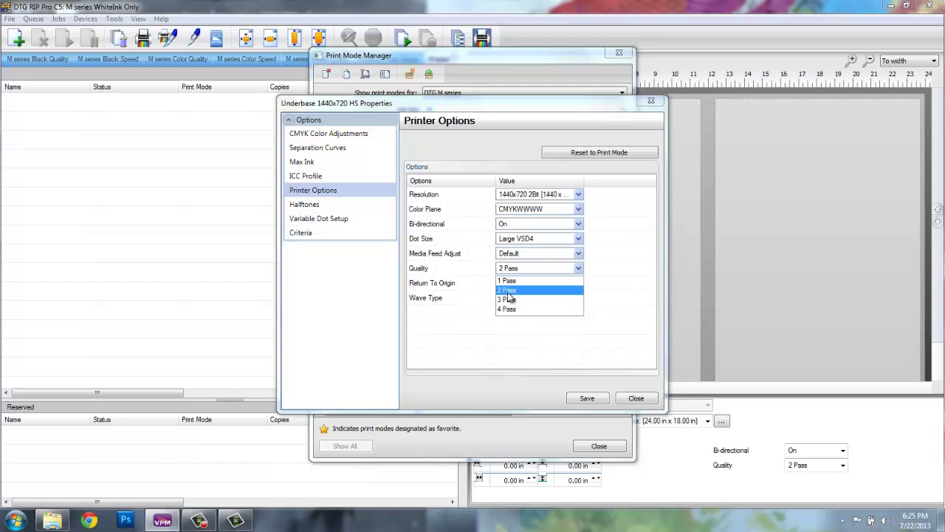
click(512, 293)
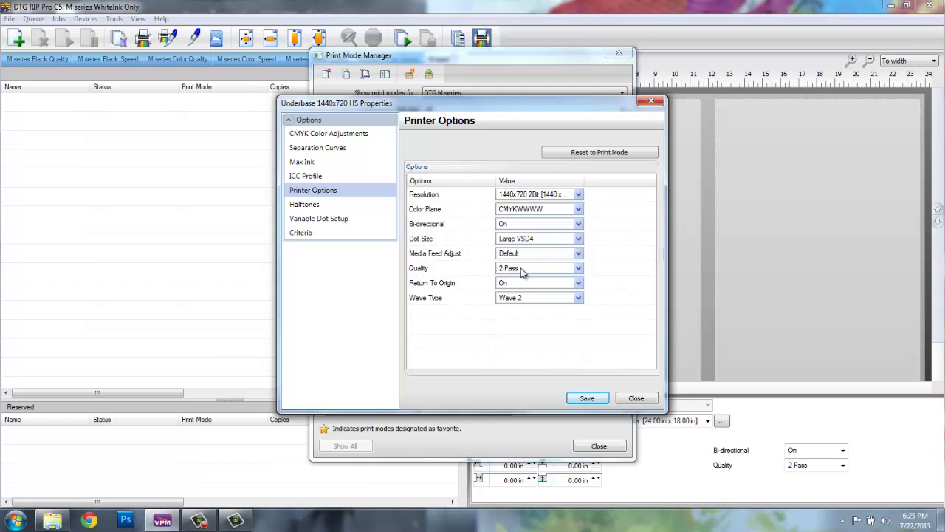
Smooth the White separation curve of Underbase 1440x720 HS through about 11 at 50%, 37 at 70%, 72 at 90% and 98 at 100%, and save.
click(315, 150)
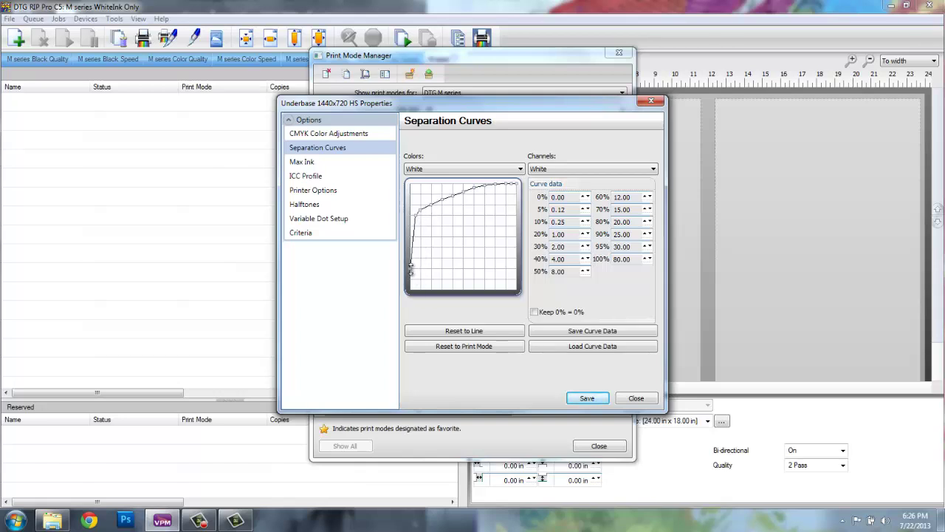
drag(411, 268, 406, 280)
drag(410, 286, 410, 290)
drag(416, 214, 418, 272)
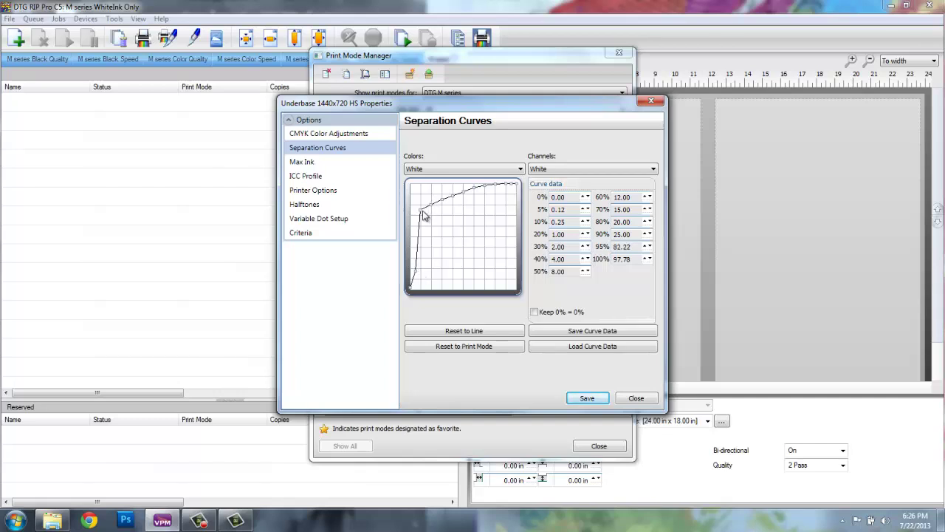
drag(421, 211, 421, 262)
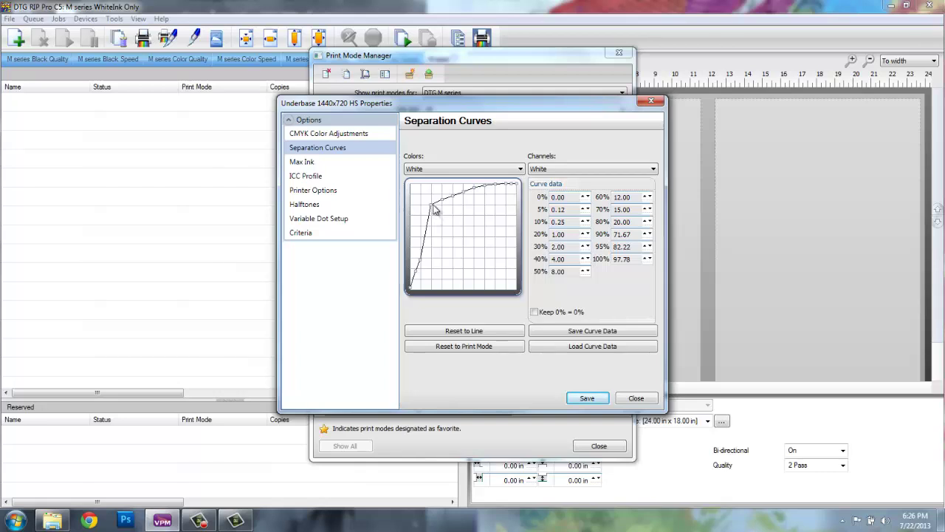
drag(432, 203, 454, 198)
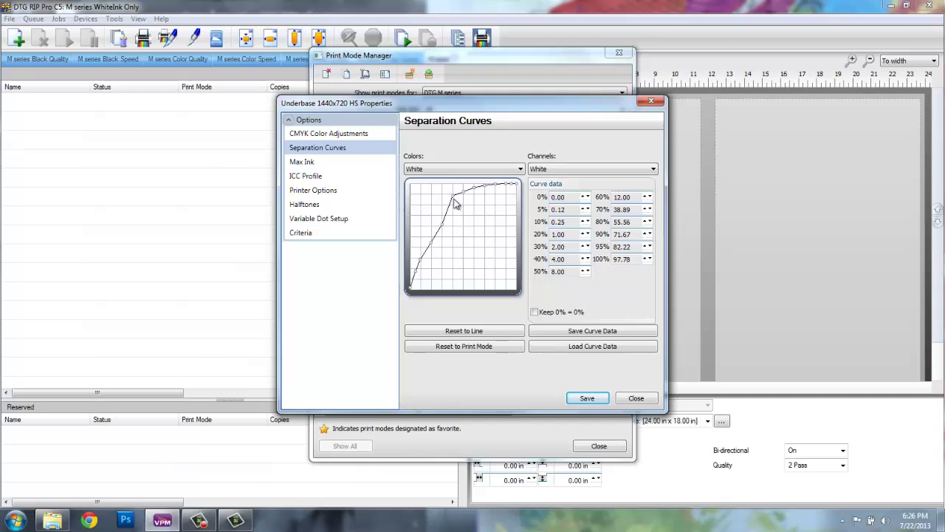
mouse_move(452, 195)
mouse_down()
mouse_move(453, 210)
mouse_move(464, 189)
mouse_up()
drag(443, 225, 434, 247)
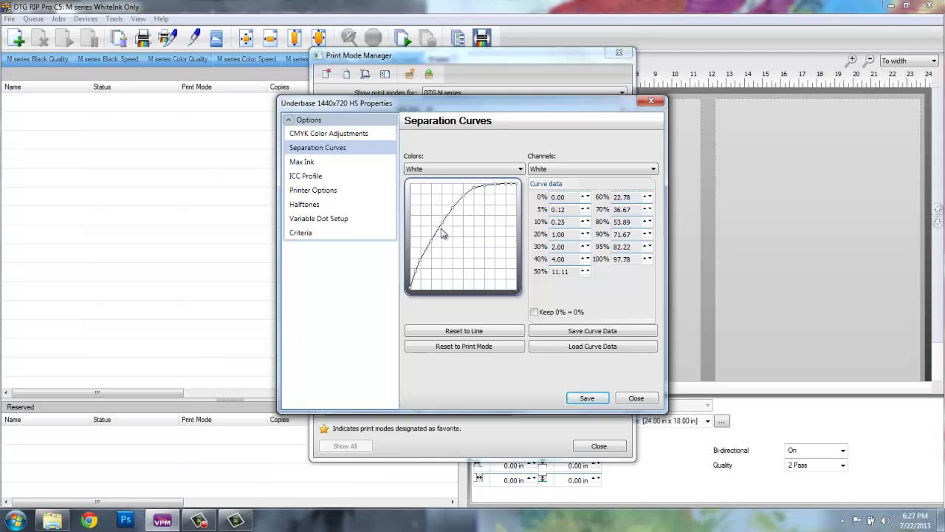
click(583, 400)
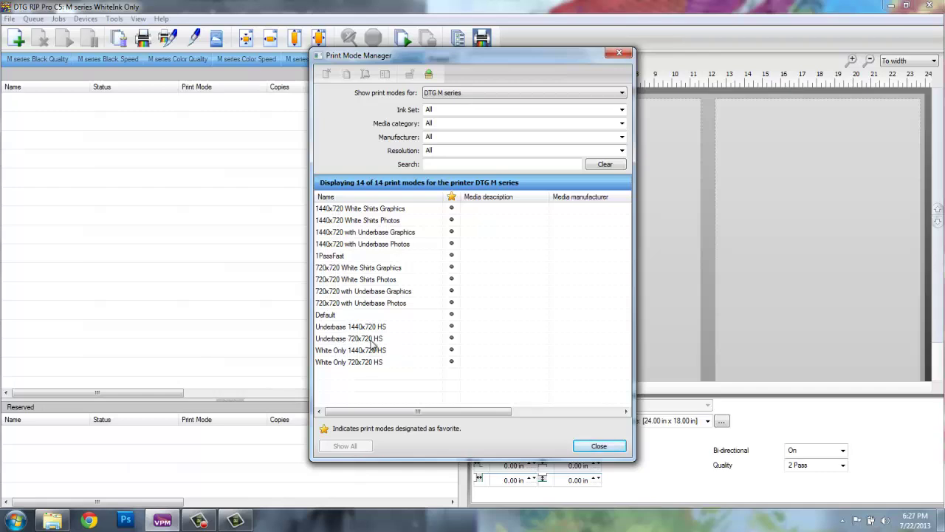
Smooth the White separation curve of Underbase 720x720 HS through about 13 at 50%, 29 at 70%, 54 at 90% and 72 at 95%, and save.
double_click(371, 340)
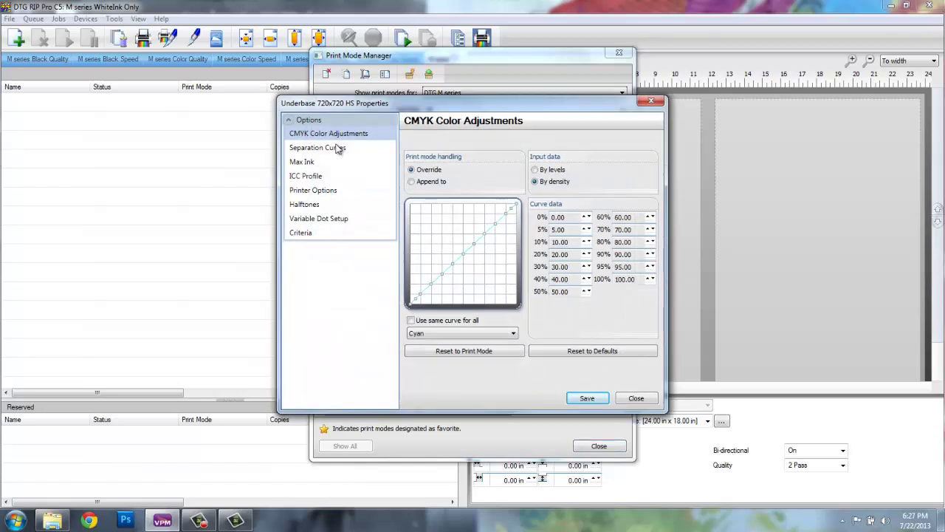
click(338, 150)
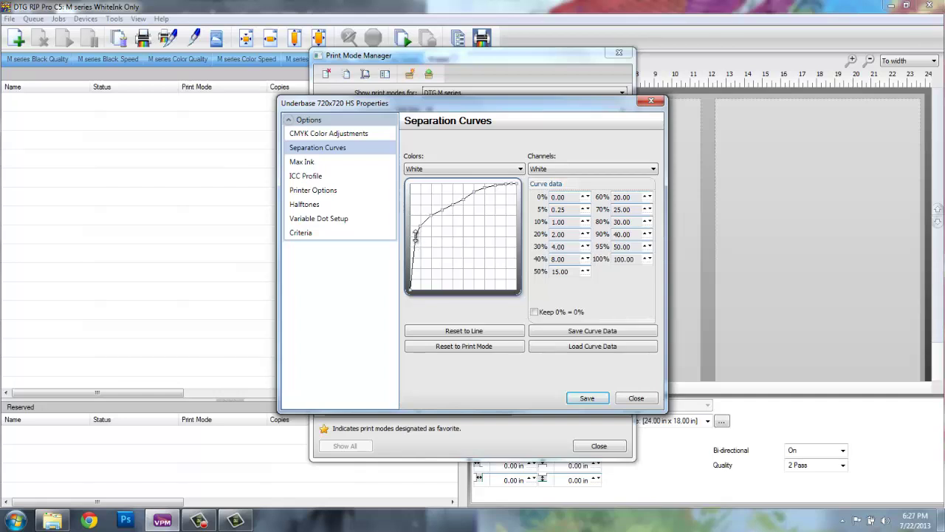
drag(416, 235, 466, 196)
click(466, 196)
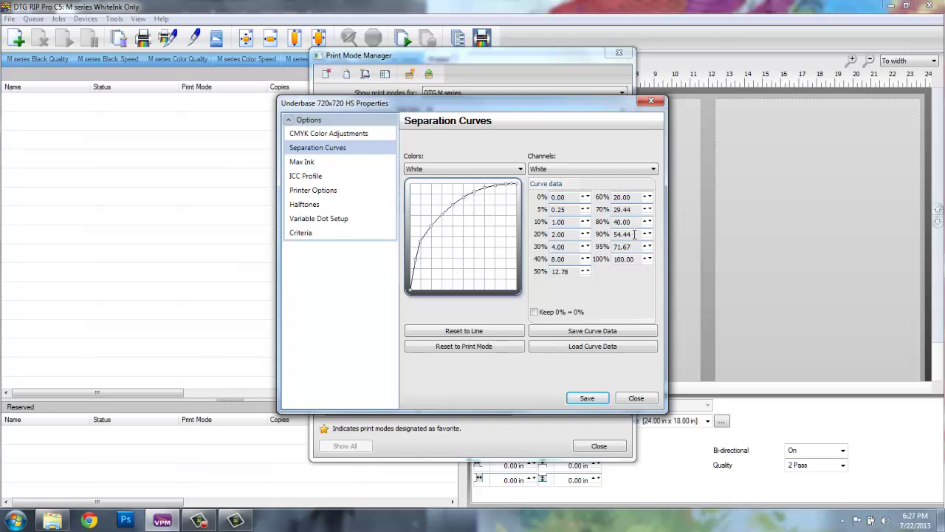
click(586, 399)
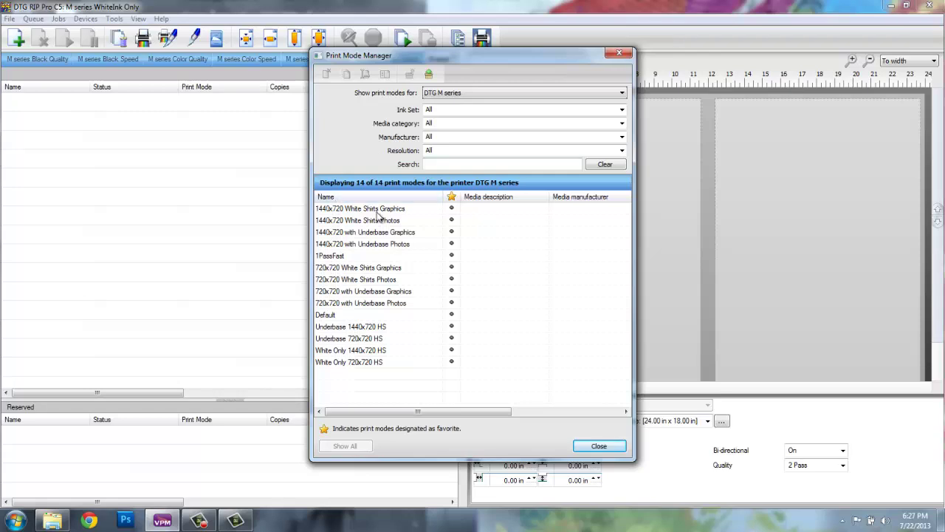
Close the Print Mode Manager and switch to the M series Black Quality queue.
click(598, 447)
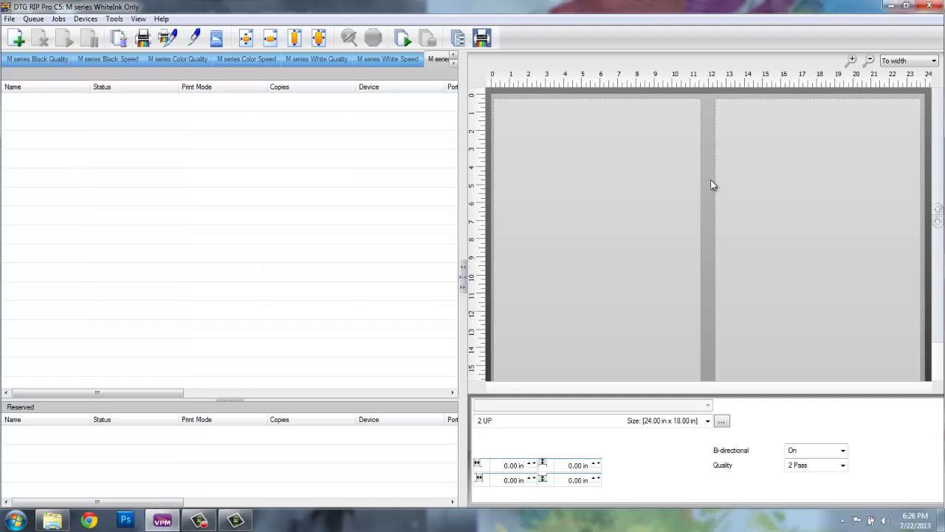
click(23, 59)
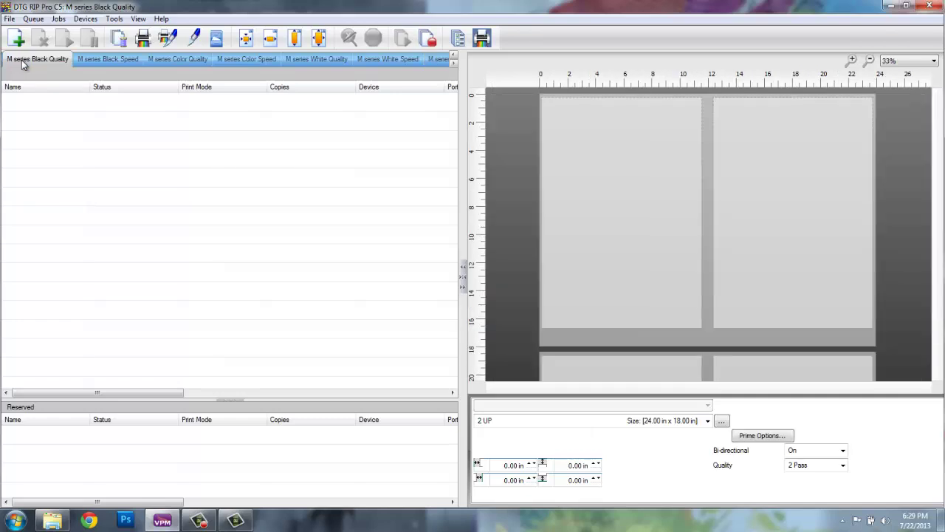
Open the M series Black Quality queue's properties and set its print mode to 1440x720 with Underbase Photos.
double_click(23, 62)
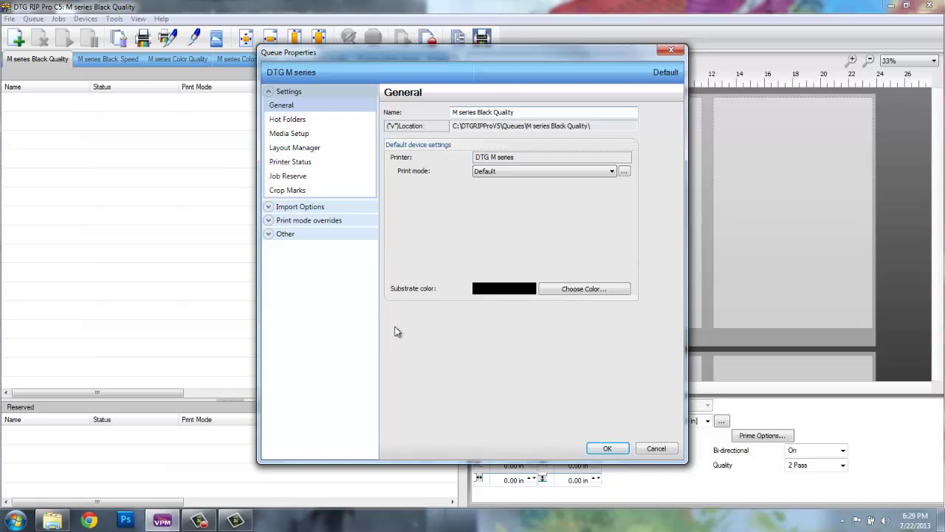
click(504, 174)
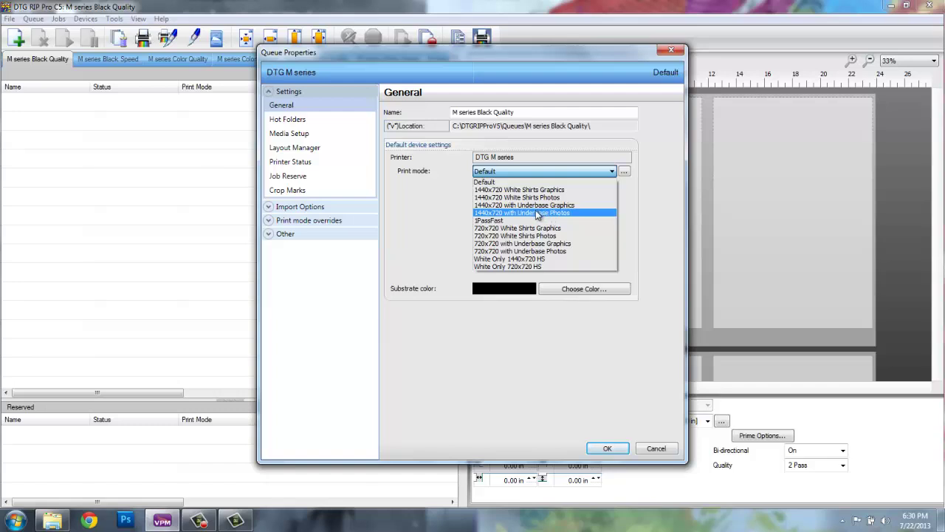
click(537, 213)
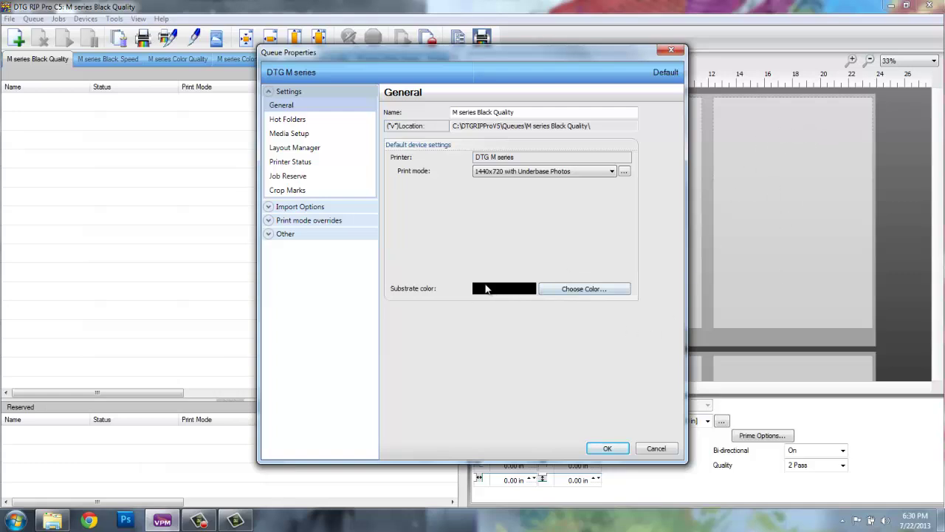
Check the queue's hot folder settings and choose the 2 UP template as its media.
click(294, 121)
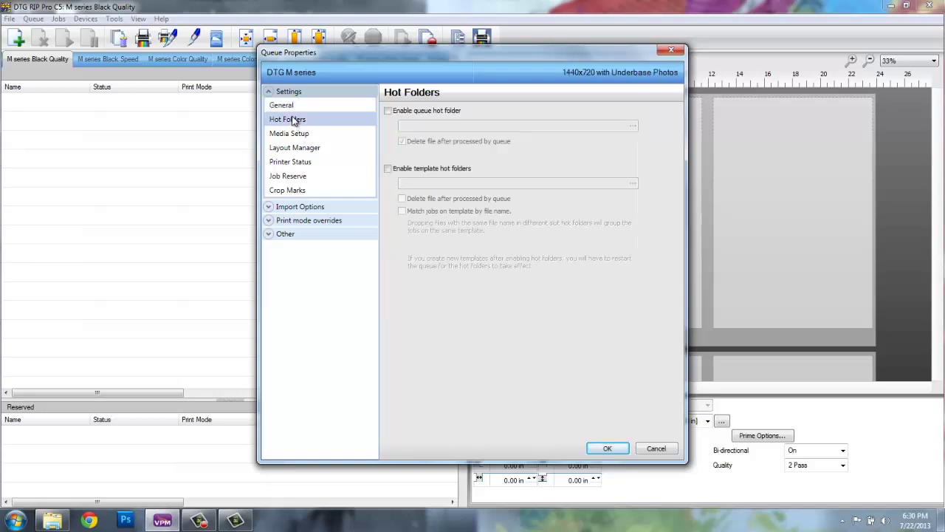
click(400, 142)
click(298, 138)
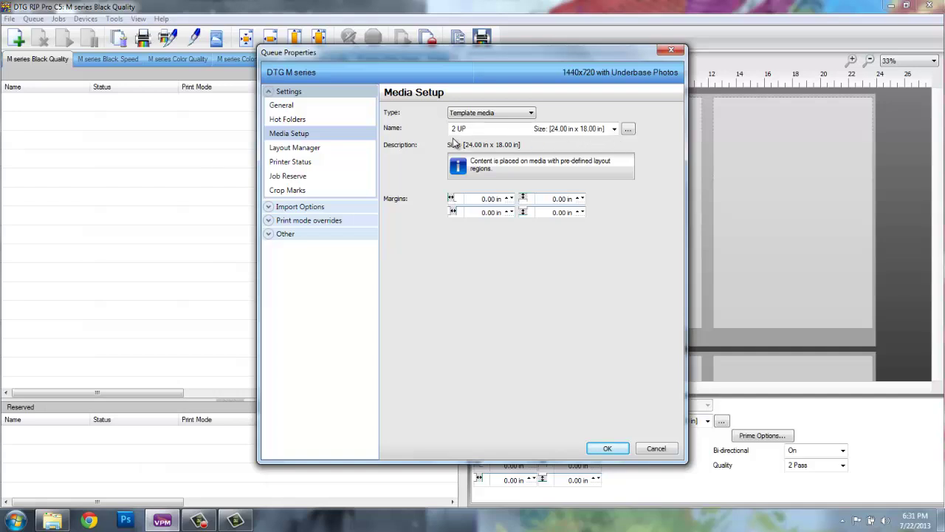
click(613, 130)
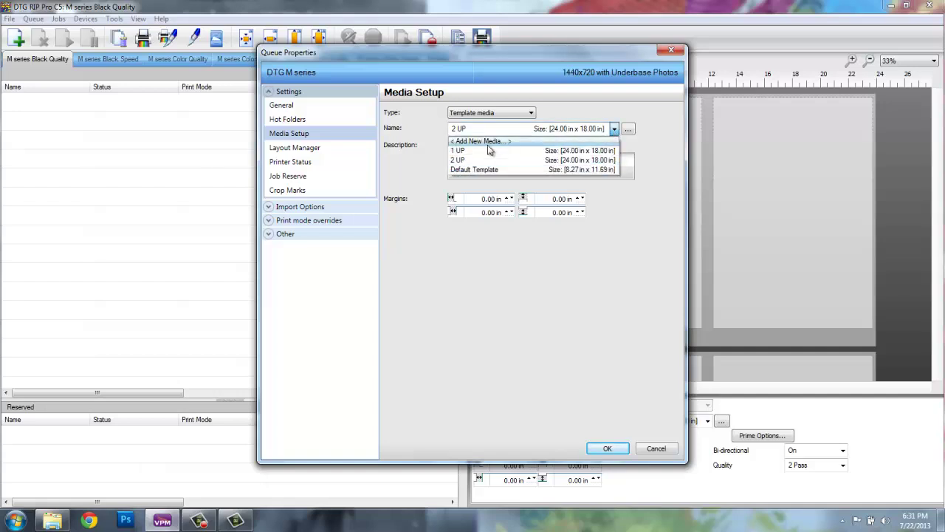
click(471, 161)
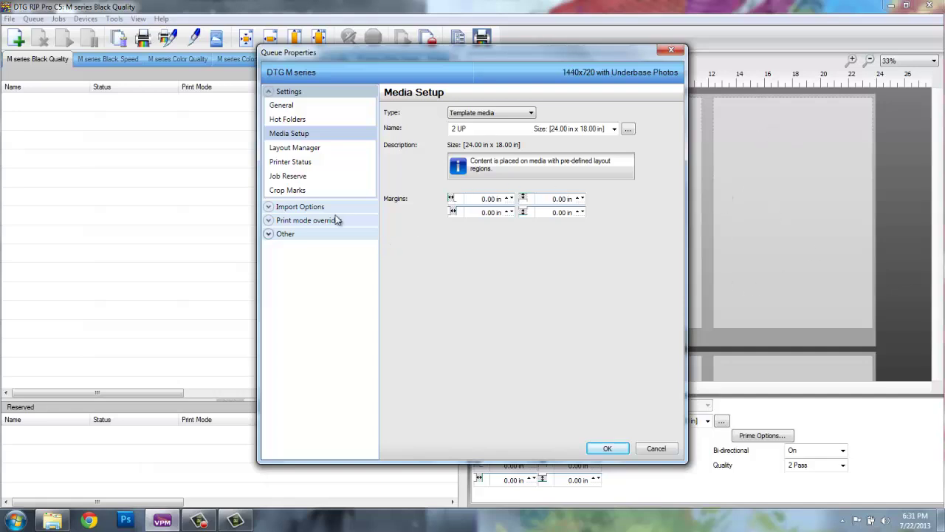
Review the queue's Layout Manager and Crop Marks settings and enable saving the spool file on job reserve.
click(307, 152)
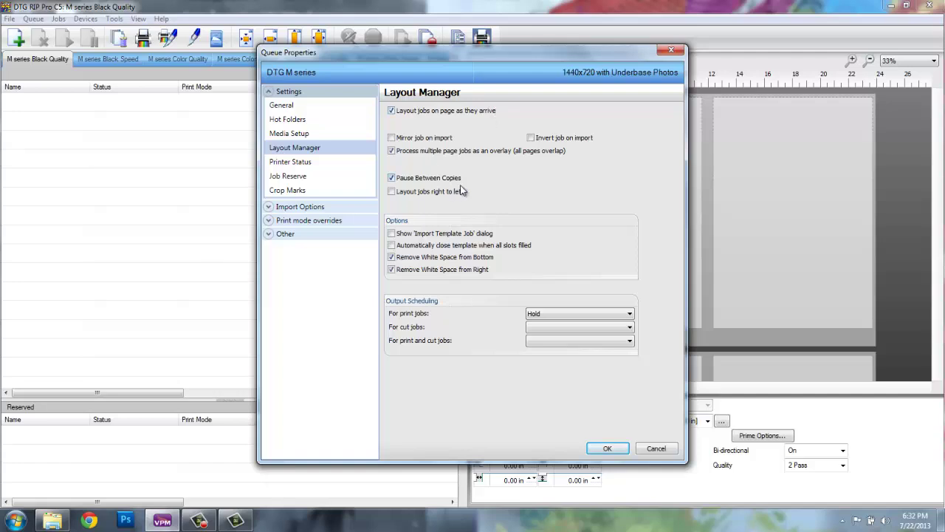
click(301, 164)
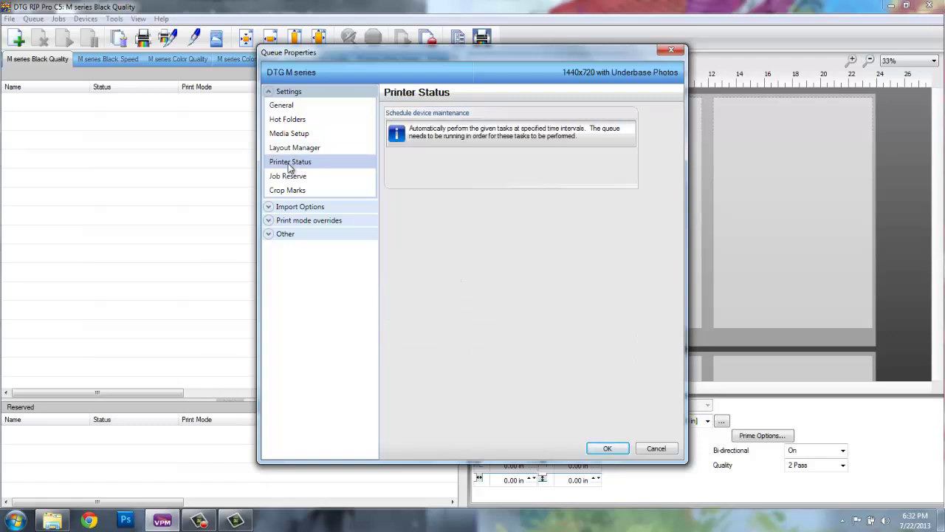
click(281, 179)
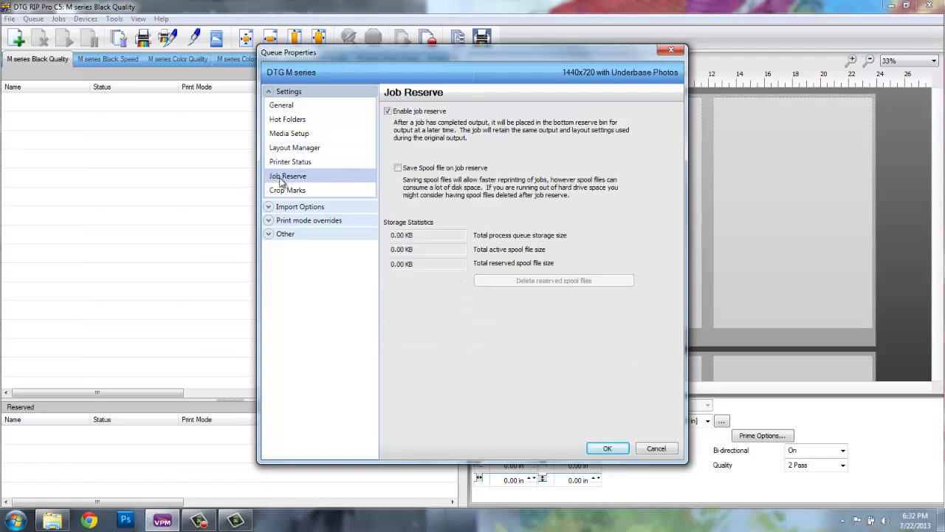
click(398, 169)
click(296, 191)
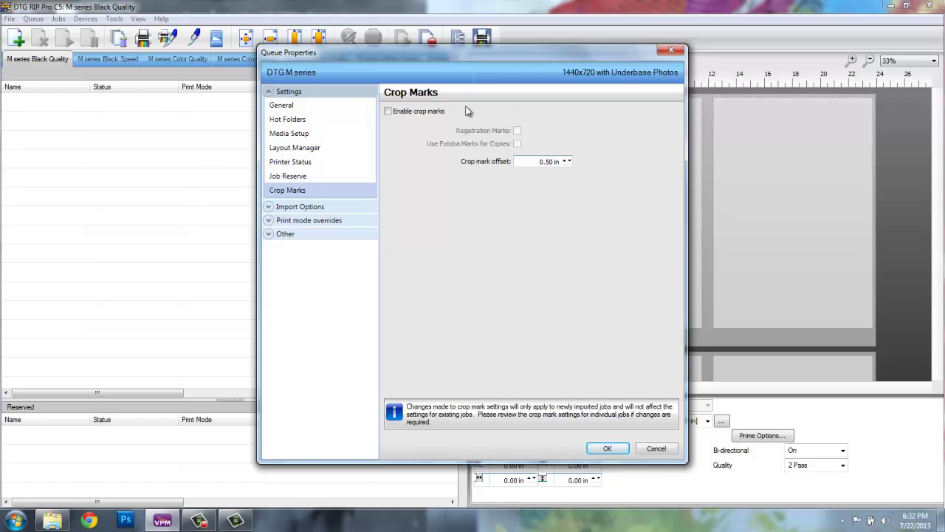
In the underbase import options, choose Underbase 1440x720 HS as the underbase print mode and 19 Medium as the underbase strength.
click(284, 209)
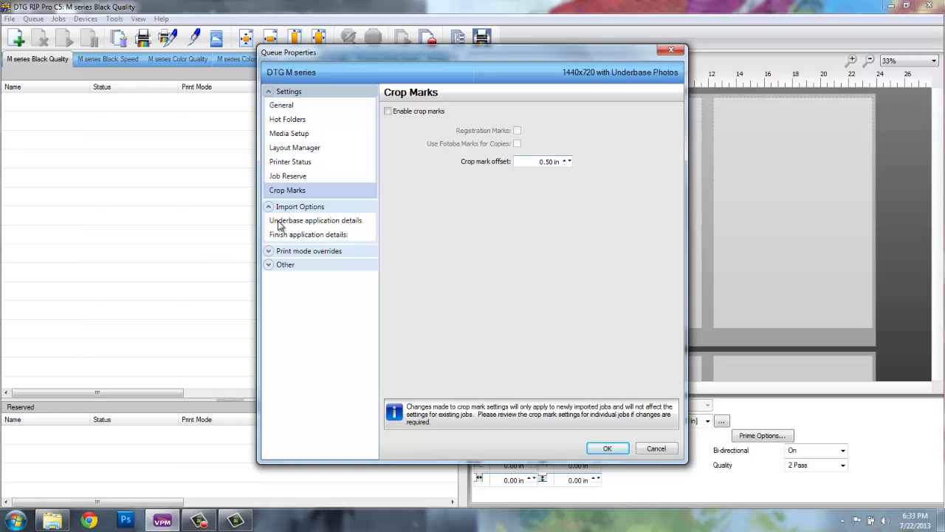
click(280, 221)
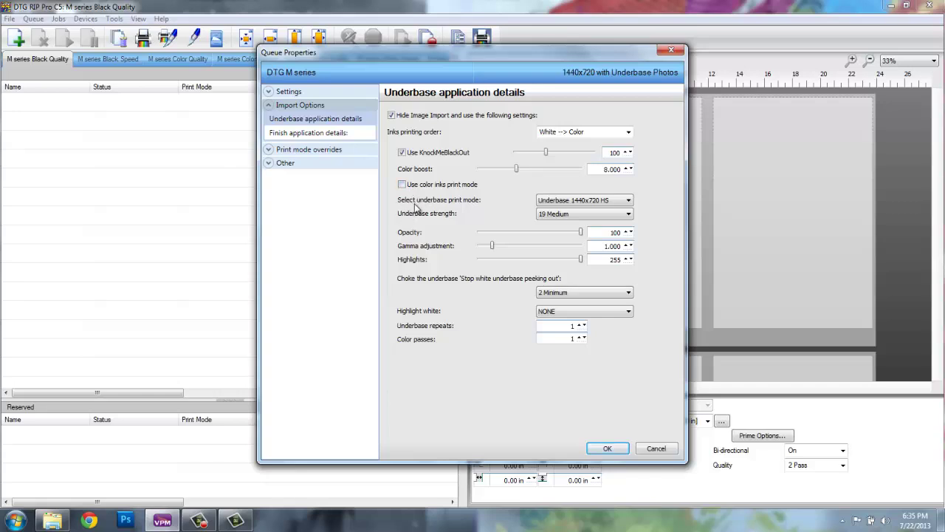
click(583, 213)
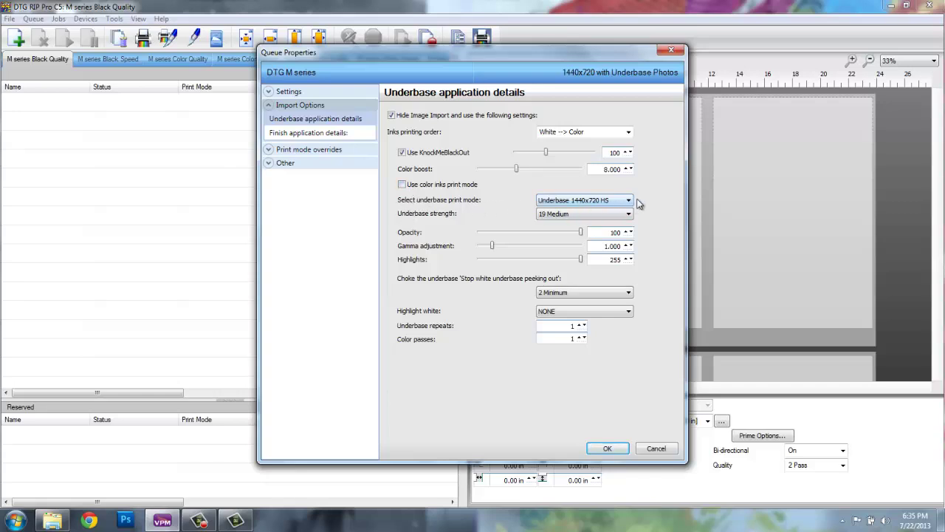
click(629, 201)
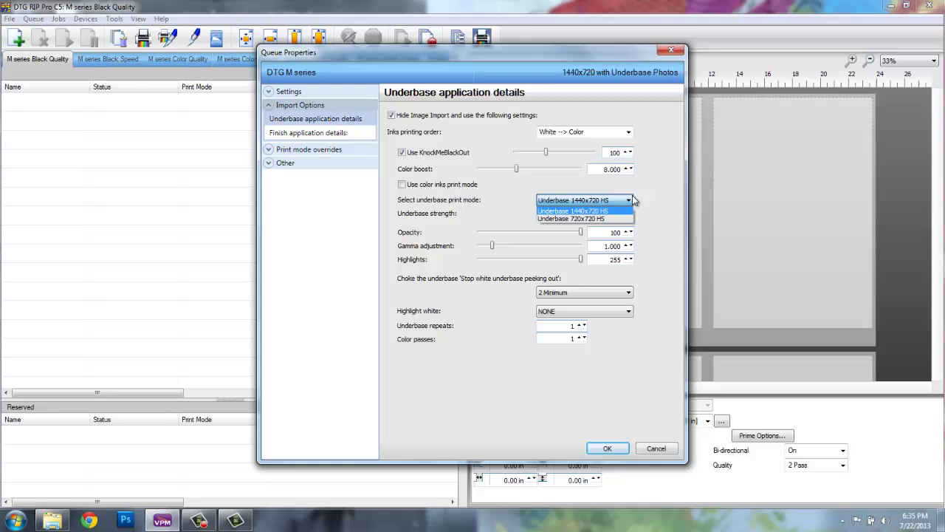
click(597, 211)
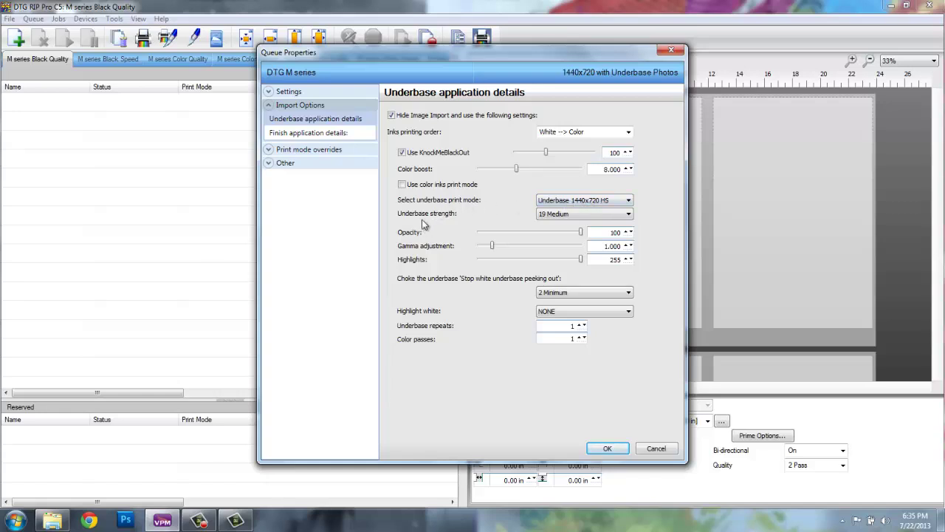
click(628, 214)
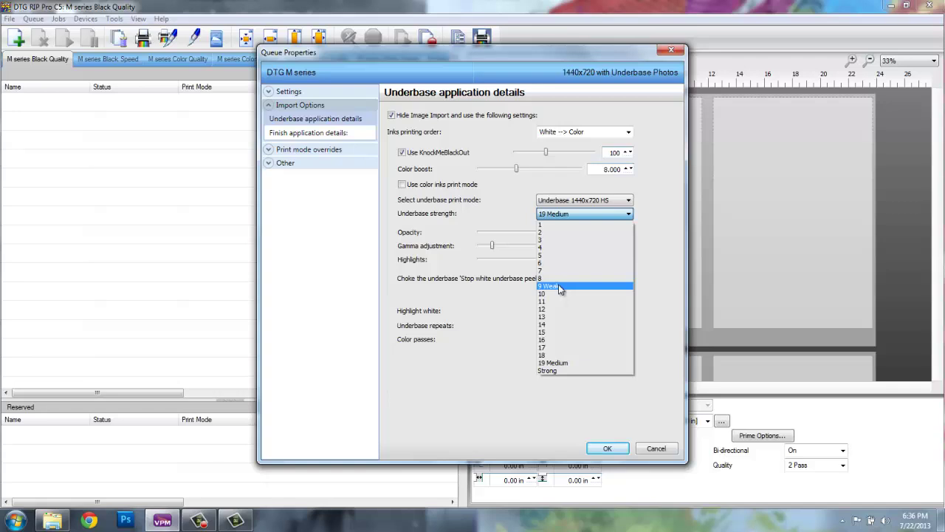
click(566, 363)
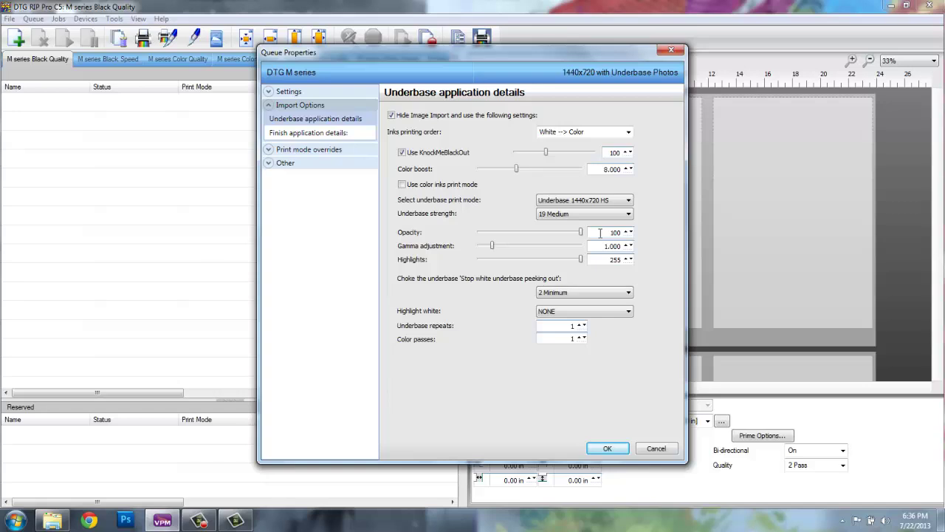
Try adjusting the underbase opacity and return it to 100.
click(578, 232)
click(629, 231)
click(630, 230)
click(629, 231)
click(630, 230)
click(630, 230)
click(629, 230)
click(630, 230)
click(630, 231)
click(630, 231)
click(629, 230)
click(630, 231)
click(630, 230)
Set the underbase choke to 3 Medium and leave Highlight white at NONE.
click(579, 291)
click(579, 293)
click(581, 295)
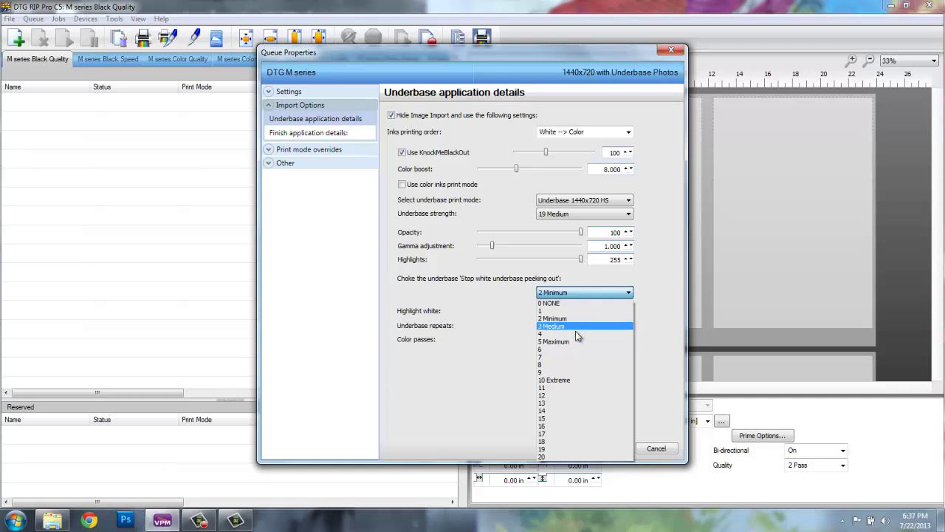
click(573, 326)
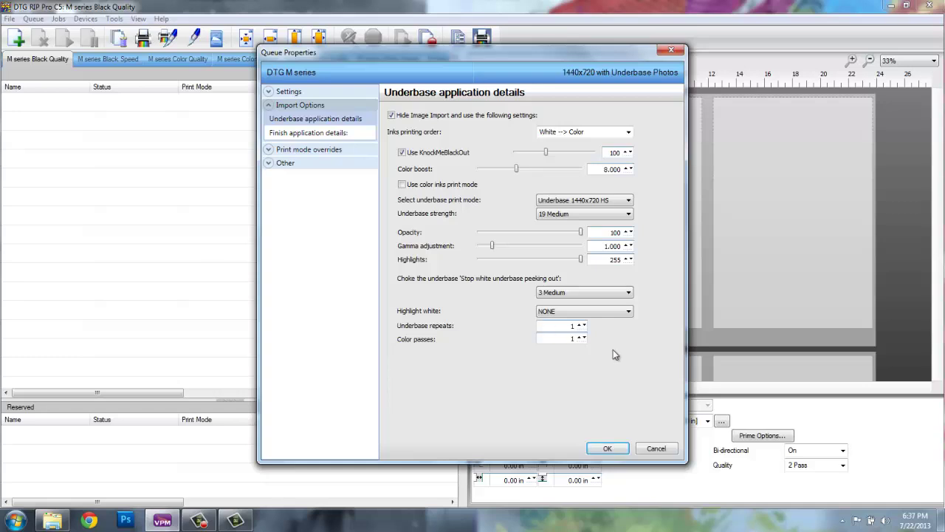
click(580, 315)
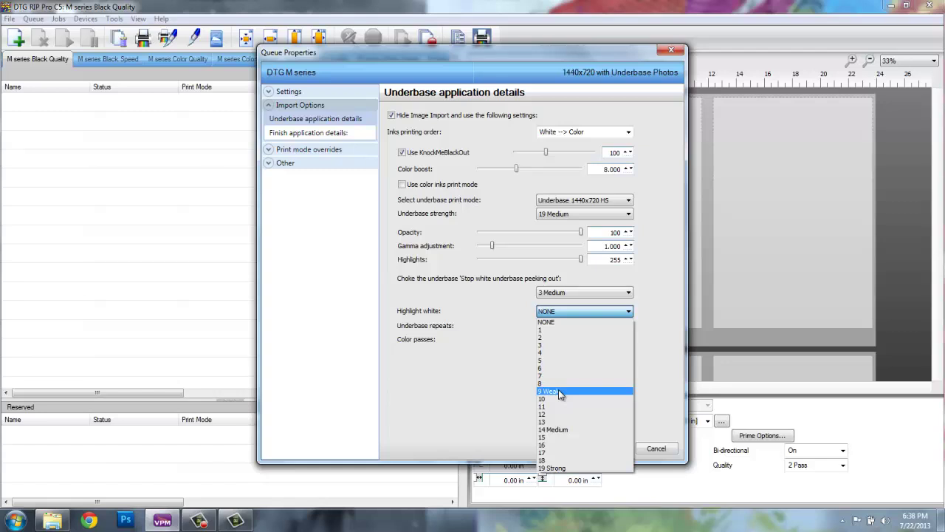
click(497, 402)
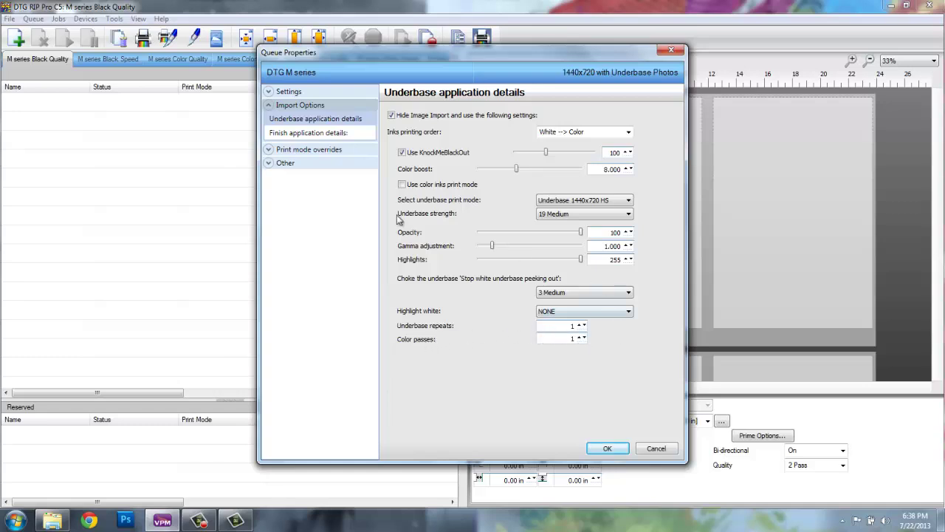
click(562, 201)
Review the finish application details and the available print mode overrides.
click(316, 137)
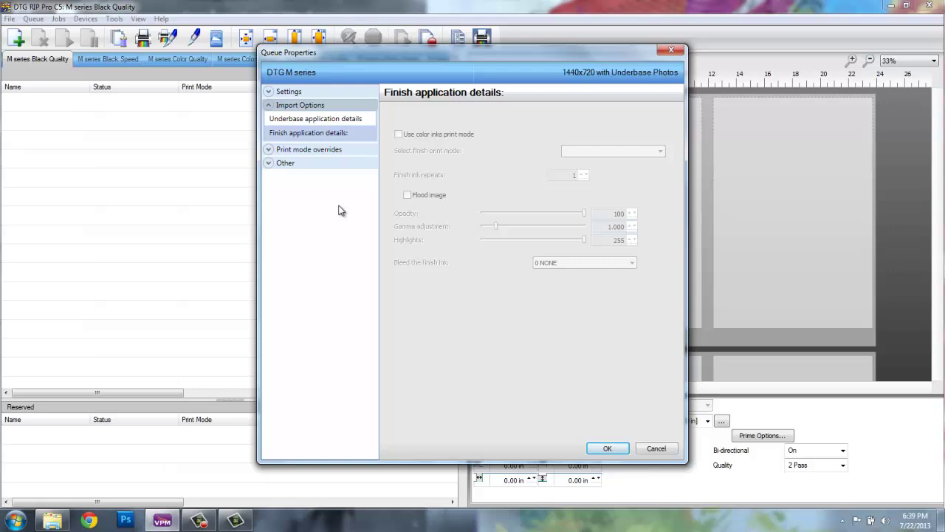
click(284, 151)
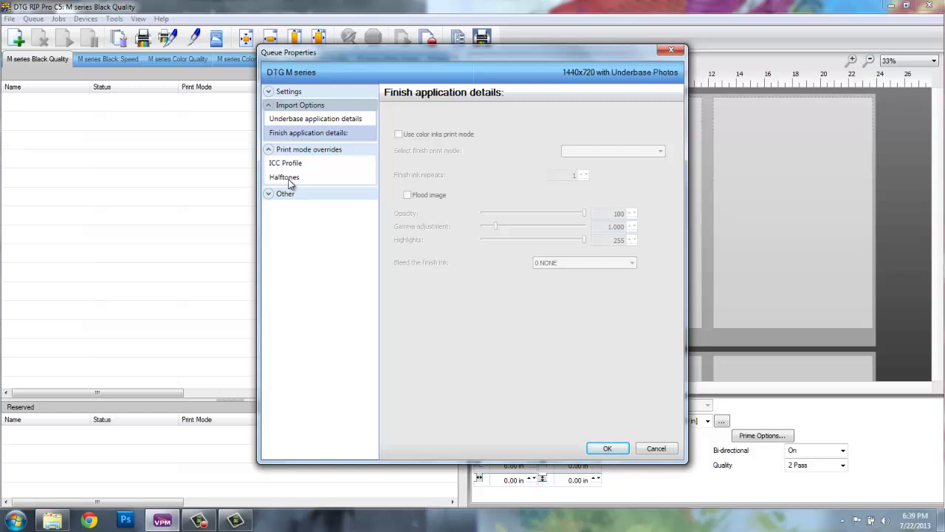
click(269, 150)
In the queue's costing values, set the black and colored ink costs to 284 and the white ink cost to 299 per liter.
click(268, 163)
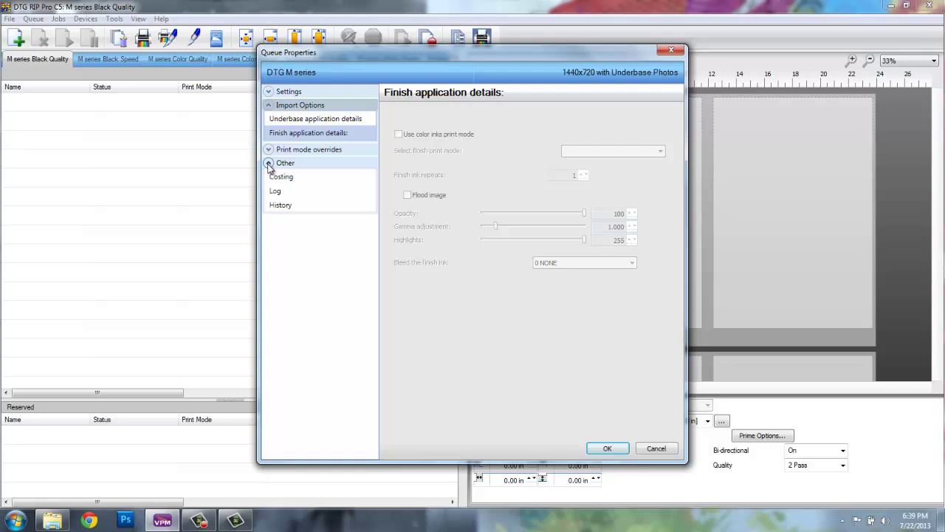
click(281, 178)
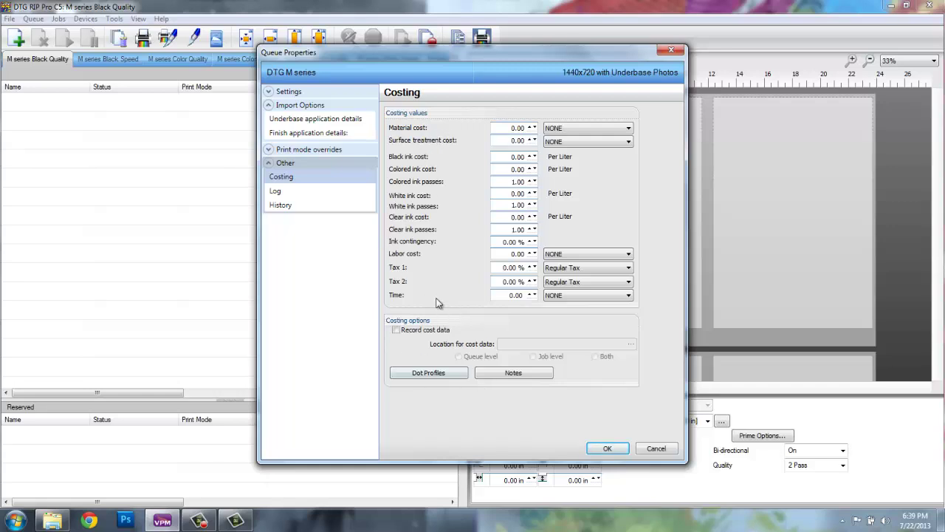
double_click(516, 157)
text(284)
click(497, 171)
double_click(497, 173)
text(284)
double_click(504, 193)
text(299)
key(Tab)
Check the queue's log and job history settings, and confirm the Black Quality queue properties.
click(284, 191)
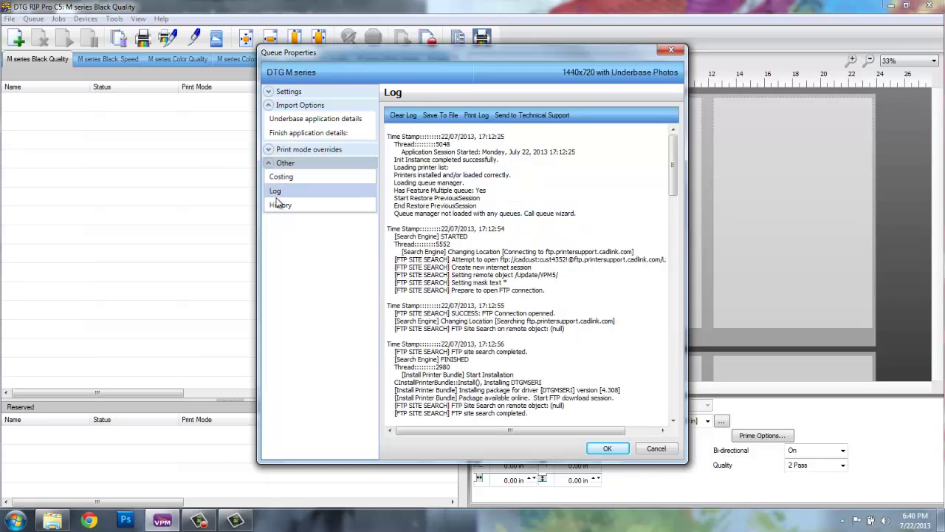
click(279, 206)
click(272, 193)
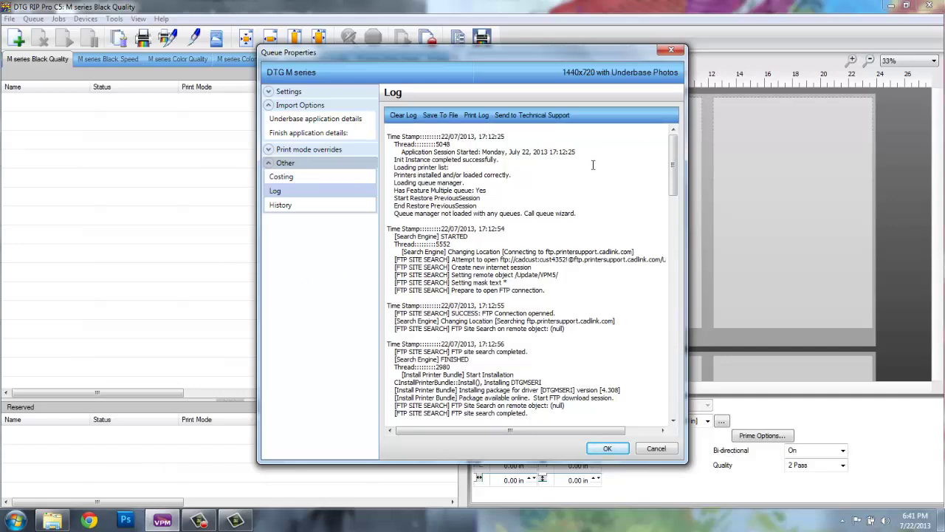
click(285, 206)
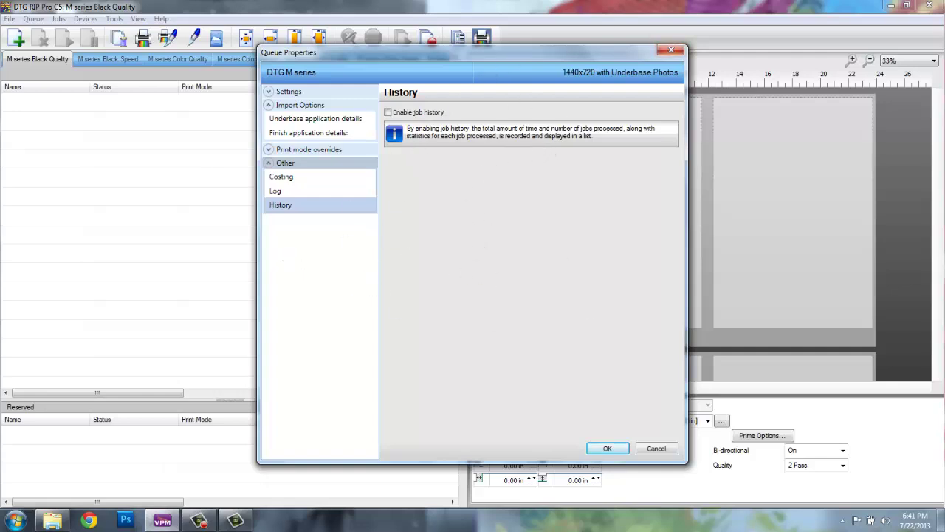
click(604, 449)
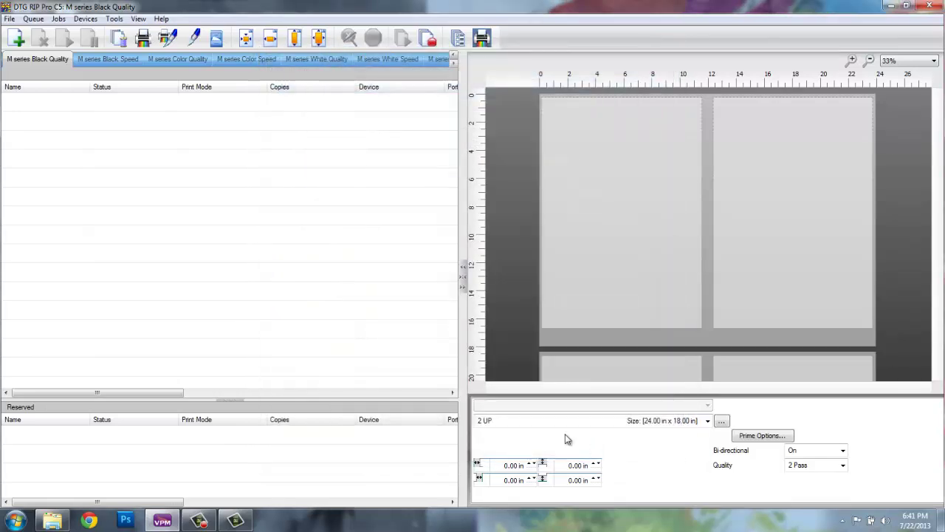
Set the M series Black Speed queue's print mode to 720x720 White Shirts Photos and enable saving the spool file on job reserve.
double_click(118, 59)
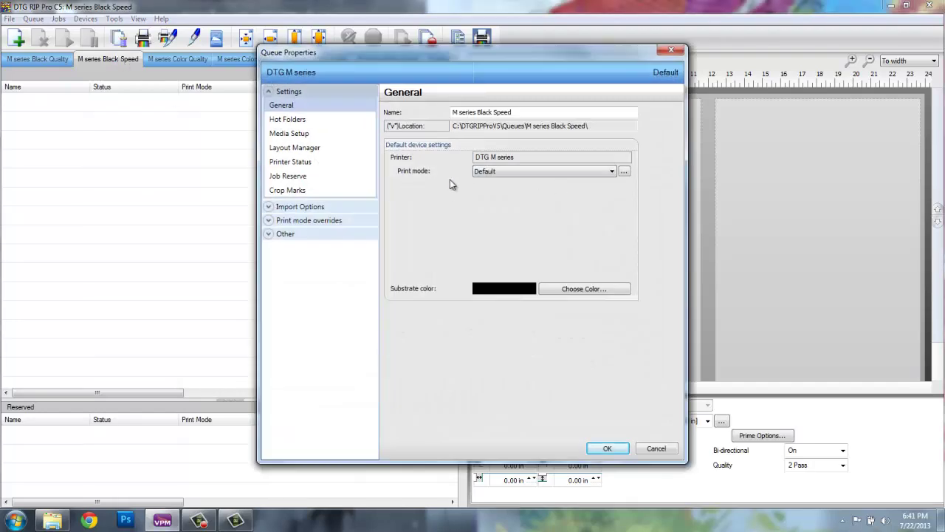
click(497, 173)
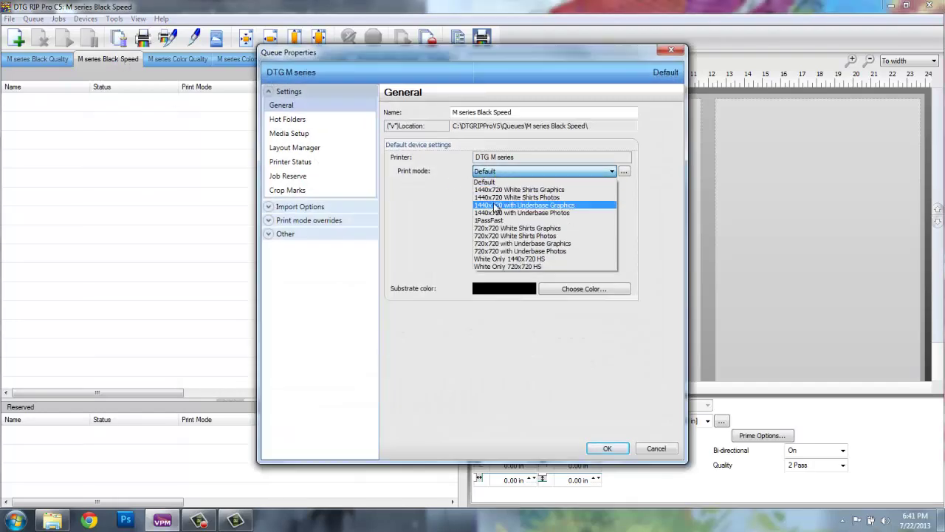
click(488, 236)
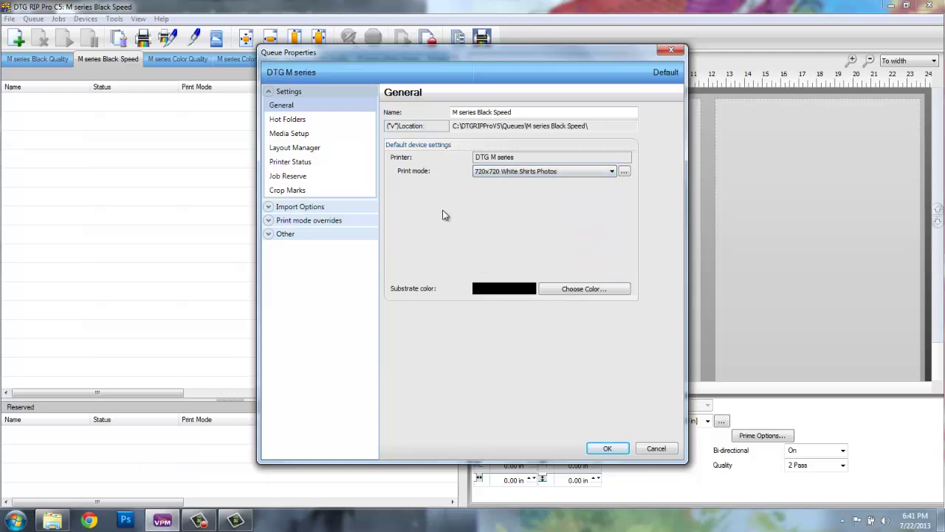
click(288, 178)
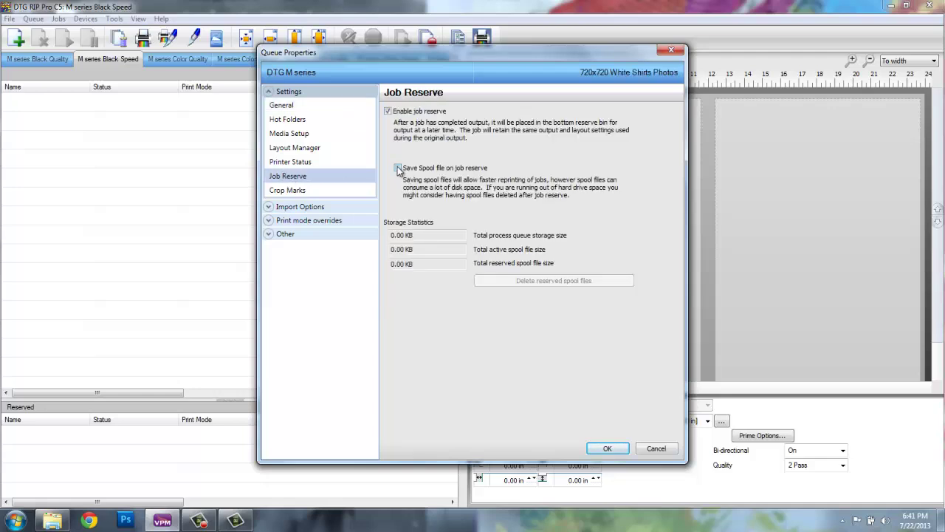
click(398, 169)
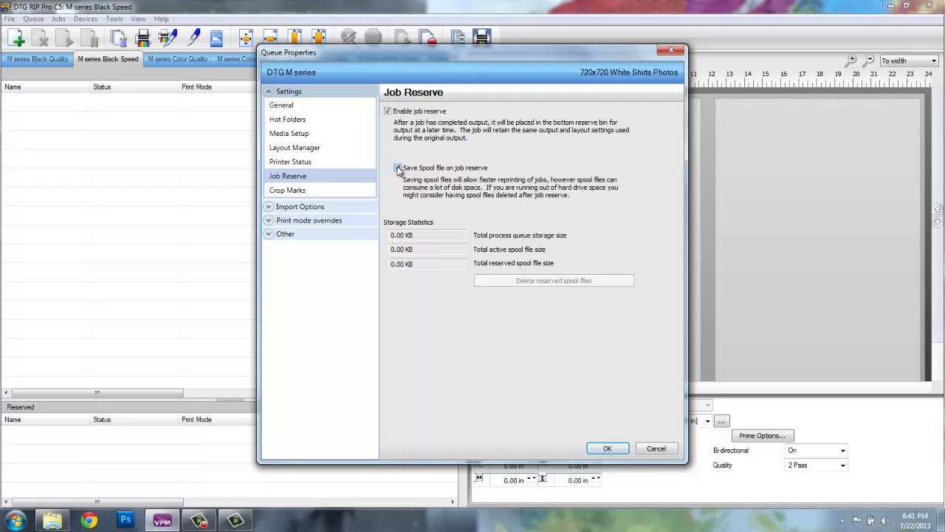
In the Black Speed queue's underbase application details, set the underbase choke to 3 Medium.
click(298, 209)
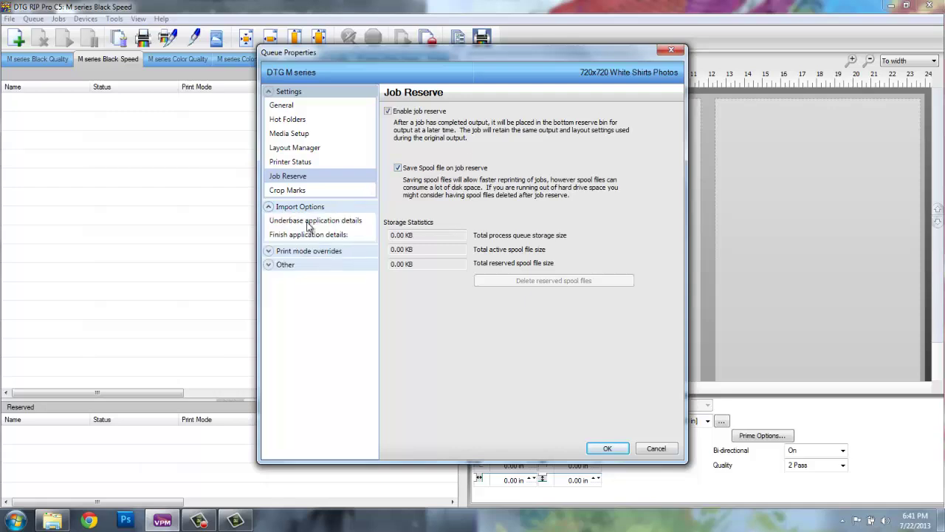
click(314, 220)
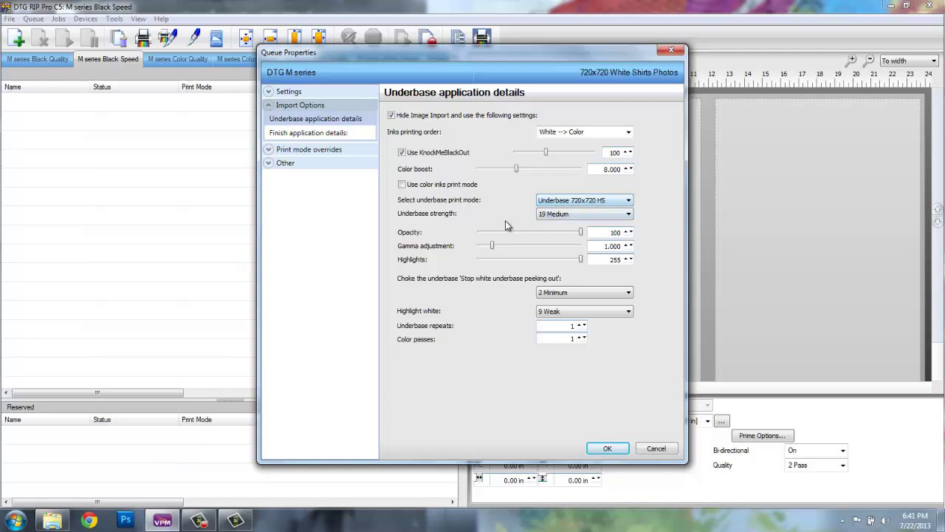
click(547, 292)
click(546, 326)
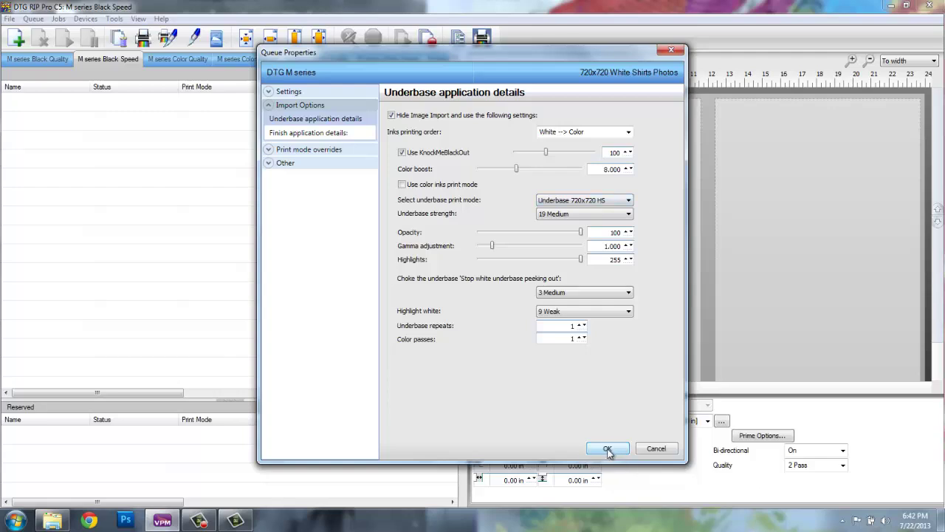
Enter the Black Speed queue's ink costs, with 284 per liter for colored ink, and confirm the queue properties.
click(285, 165)
click(280, 180)
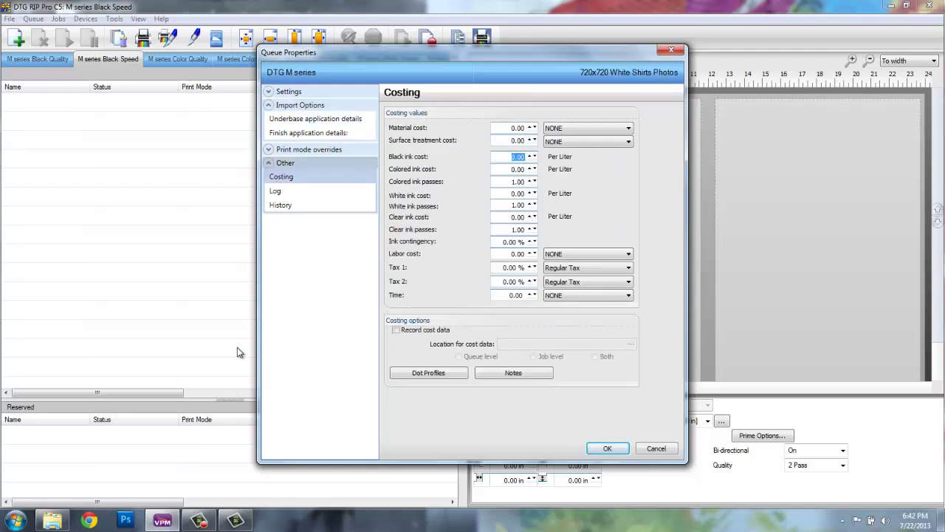
key(Tab)
text(284)
key(Tab)
key(Tab)
click(607, 448)
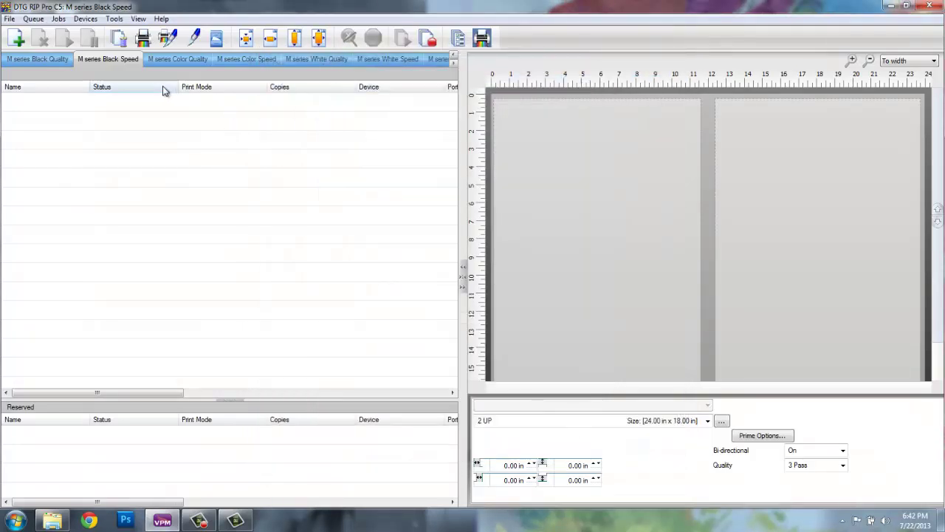
Set the M series Color Quality queue's print mode to 1440x720 with Underbase Photos and enable saving the spool file on job reserve.
click(177, 59)
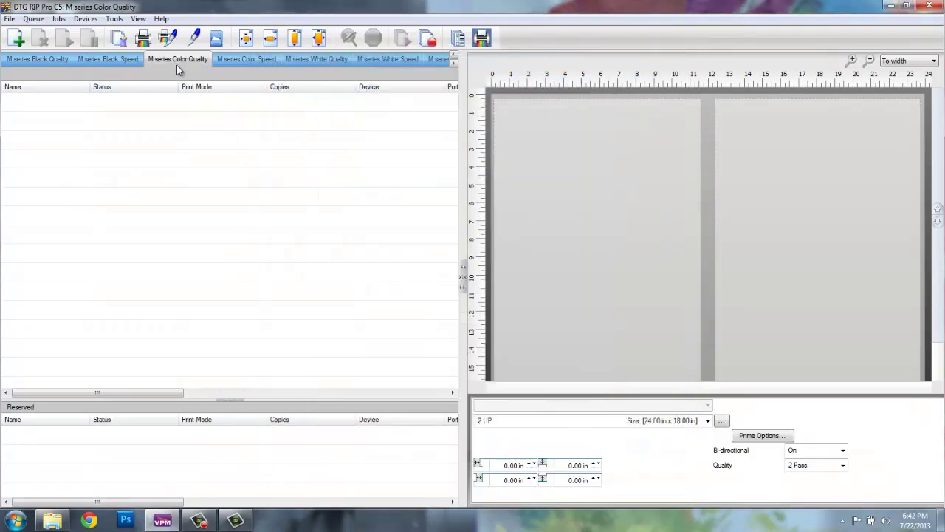
double_click(180, 59)
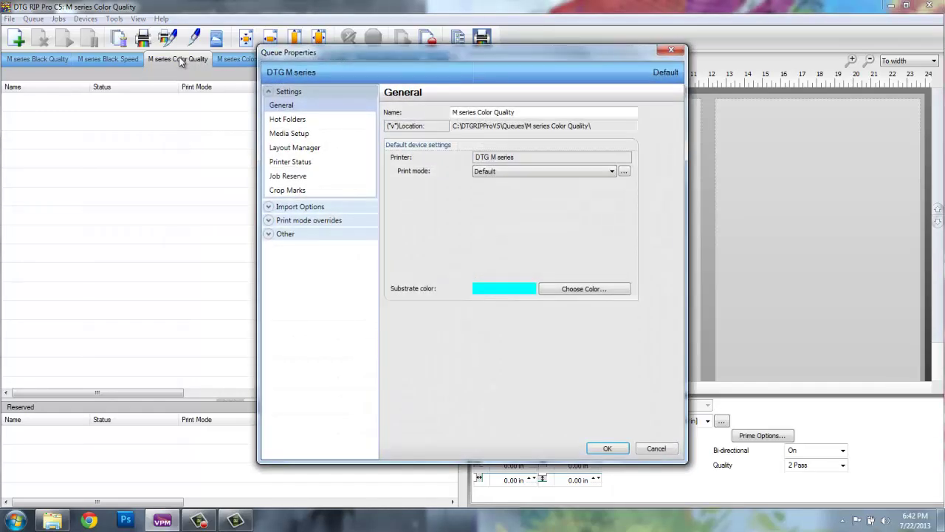
click(511, 172)
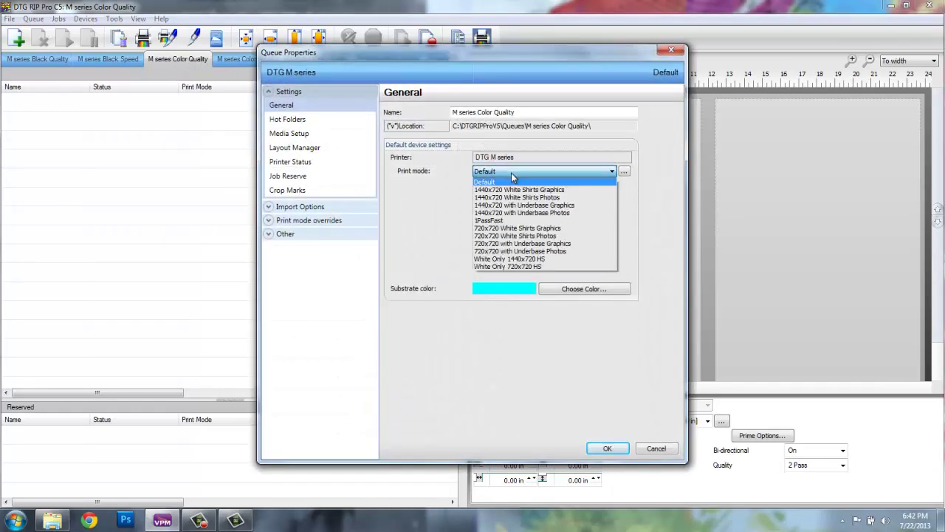
click(511, 214)
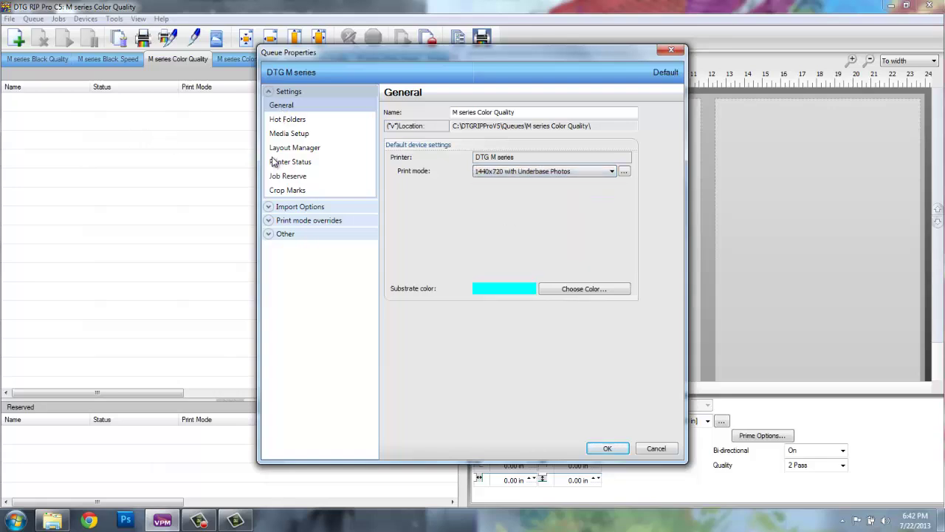
click(285, 179)
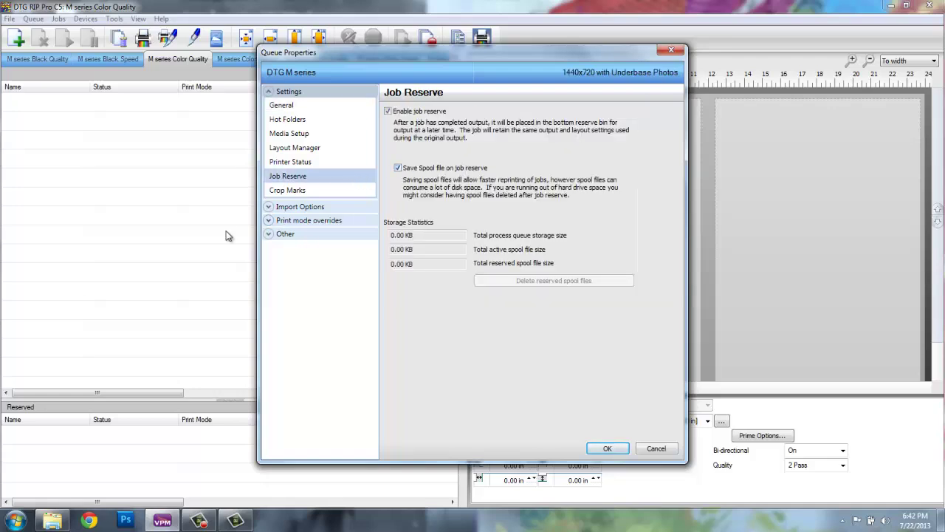
Review the Color Quality queue's underbase details, and set its black and colored ink costs to 284 and white ink cost to 299 per liter.
click(299, 210)
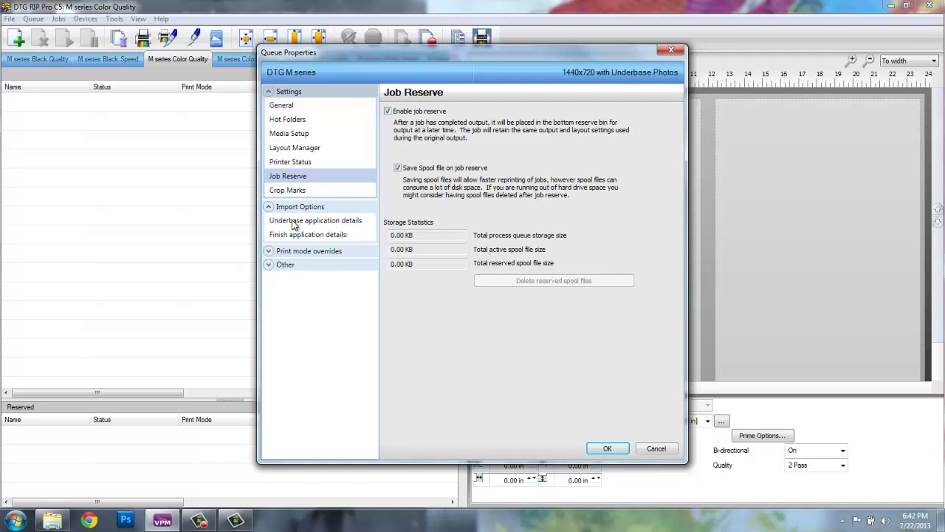
click(294, 220)
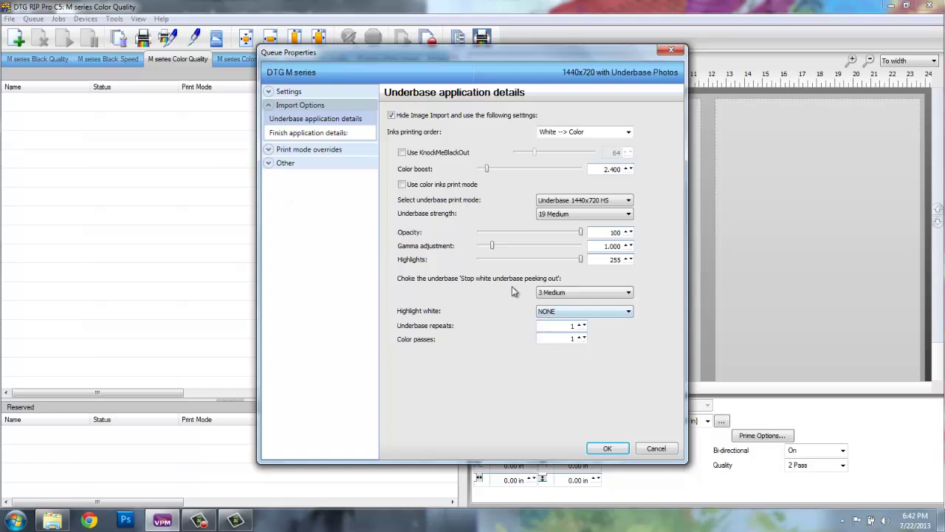
click(287, 162)
click(288, 177)
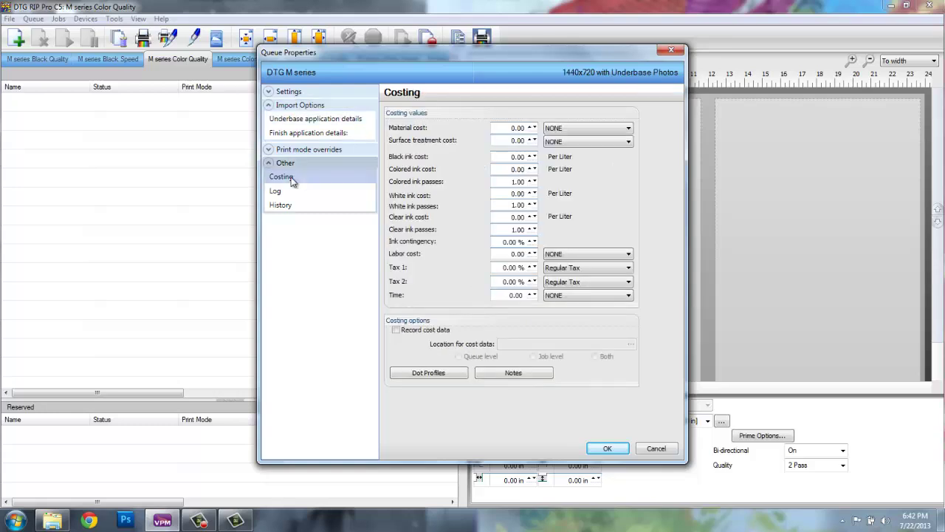
click(503, 155)
key(Tab)
key(Tab)
text(2)
key(Tab)
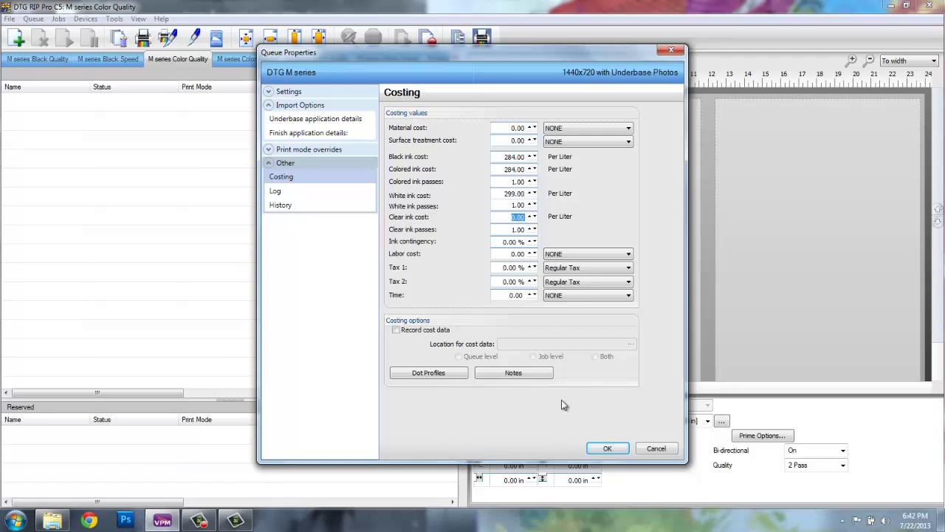
click(607, 448)
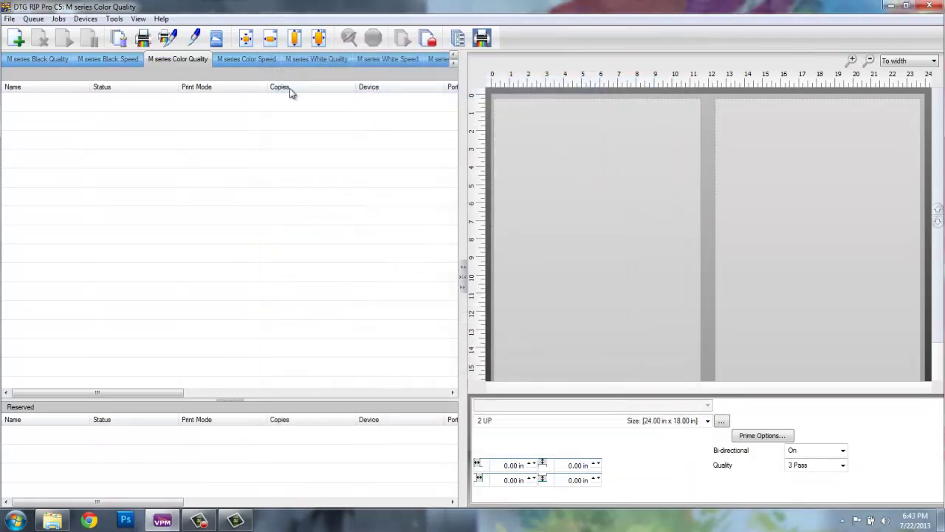
Set the M series Color Speed queue's print mode to 720x720 with Underbase Photos and enable saving the spool file on job reserve.
click(273, 62)
double_click(273, 62)
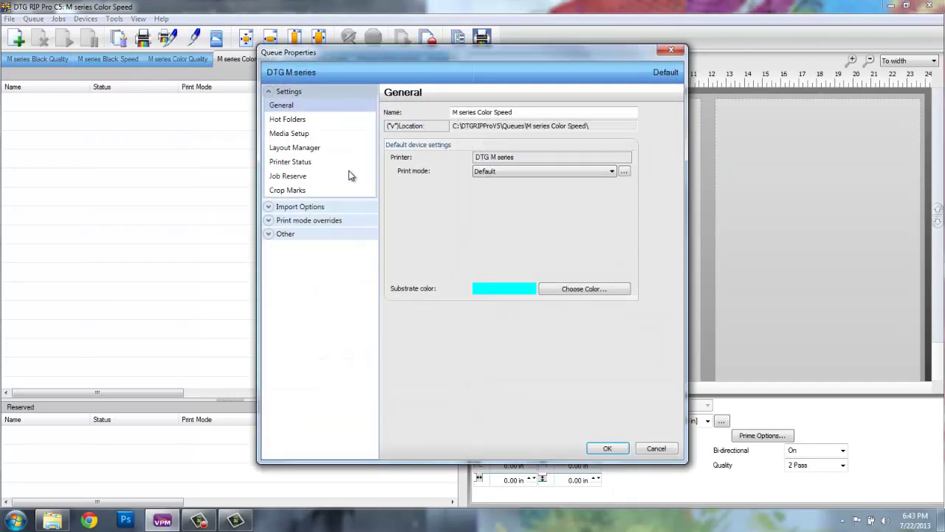
click(522, 173)
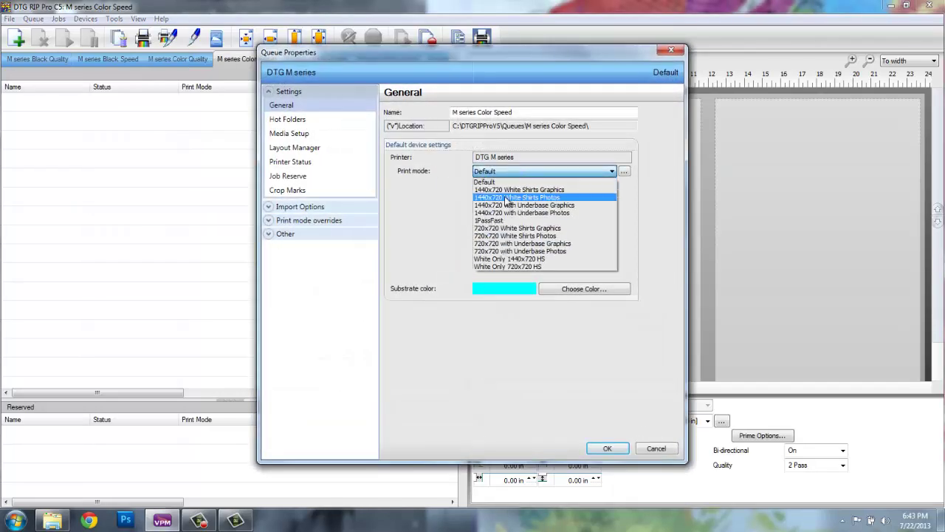
click(500, 251)
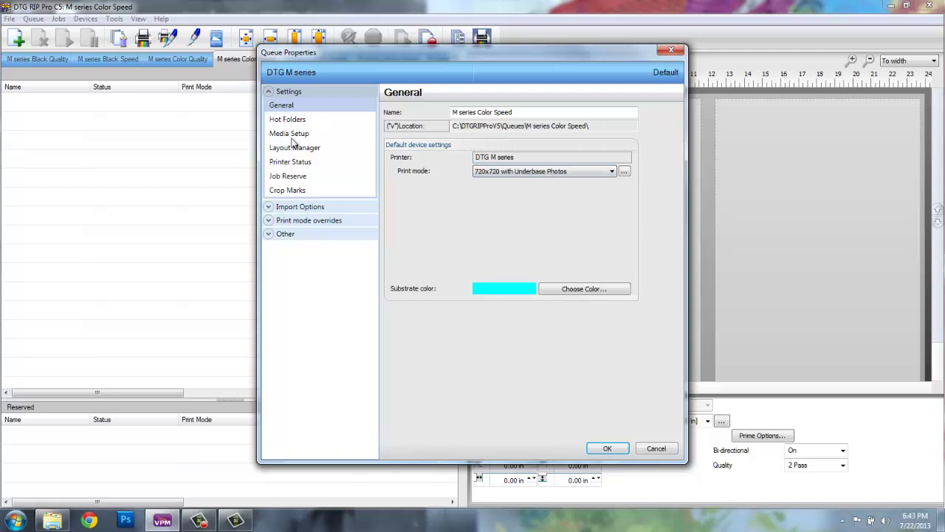
click(282, 179)
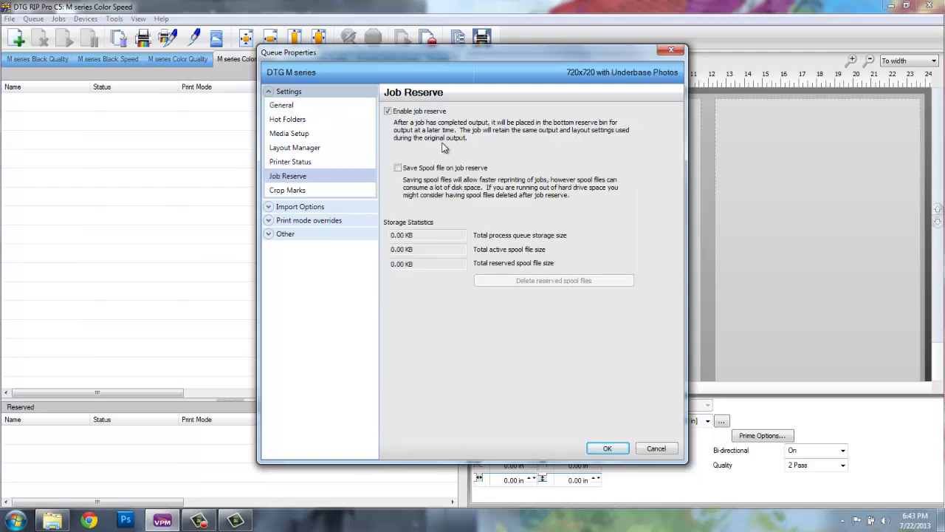
In the Color Speed queue's underbase application details, set the underbase choke to 3 Medium.
click(299, 206)
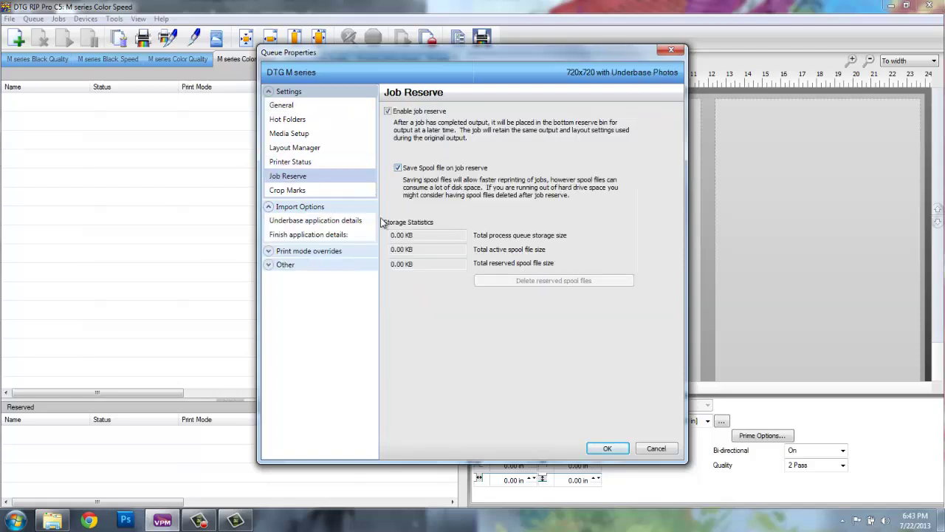
click(318, 222)
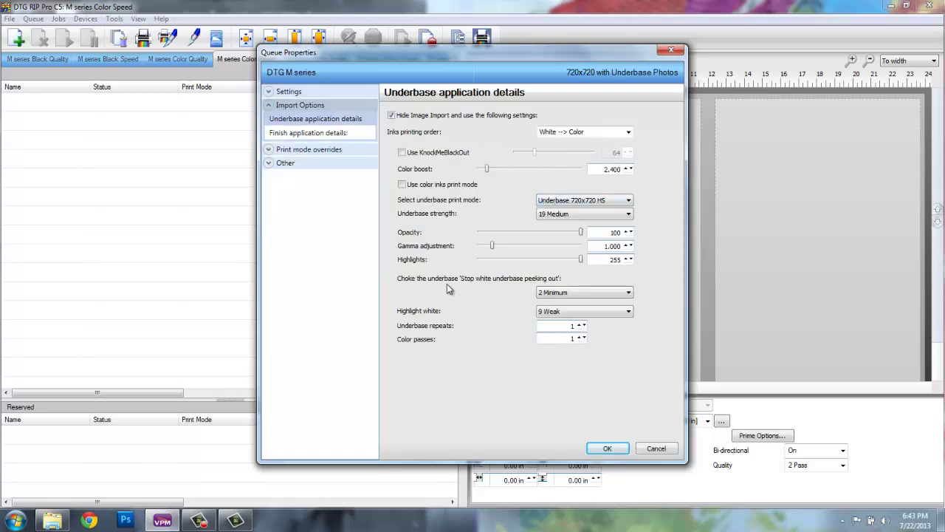
click(581, 292)
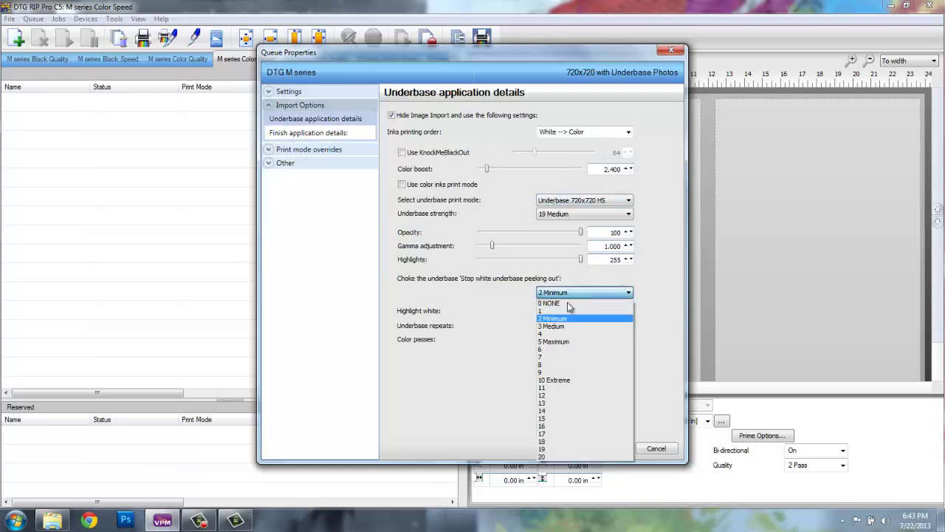
click(561, 325)
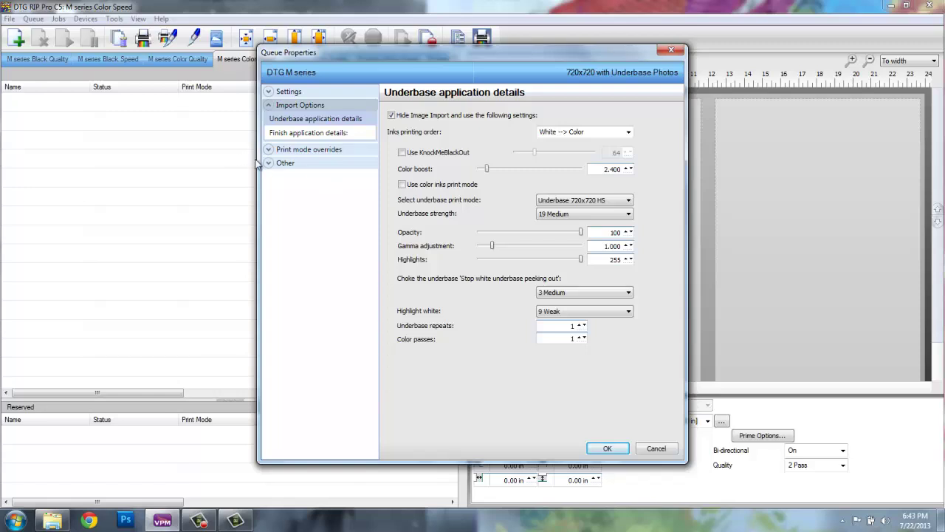
Enter the Color Speed queue's ink costs, with 284 per liter for black ink, and confirm the queue properties.
click(281, 164)
click(287, 179)
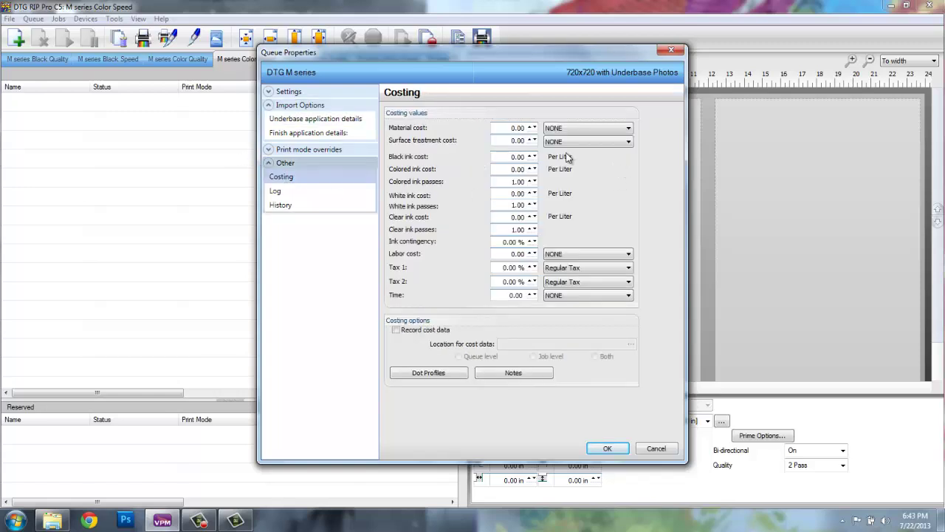
double_click(512, 157)
text(284)
key(Tab)
key(Tab)
key(Tab)
key(Tab)
key(Tab)
click(623, 453)
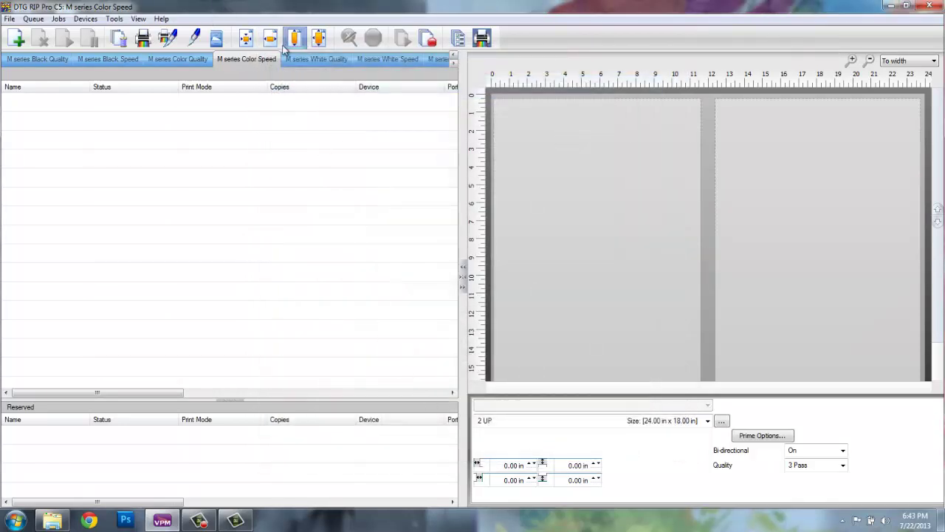
Set the M series White Quality queue's print mode to 1440x720 White Shirts Photos and enable saving the spool file on job reserve.
click(307, 62)
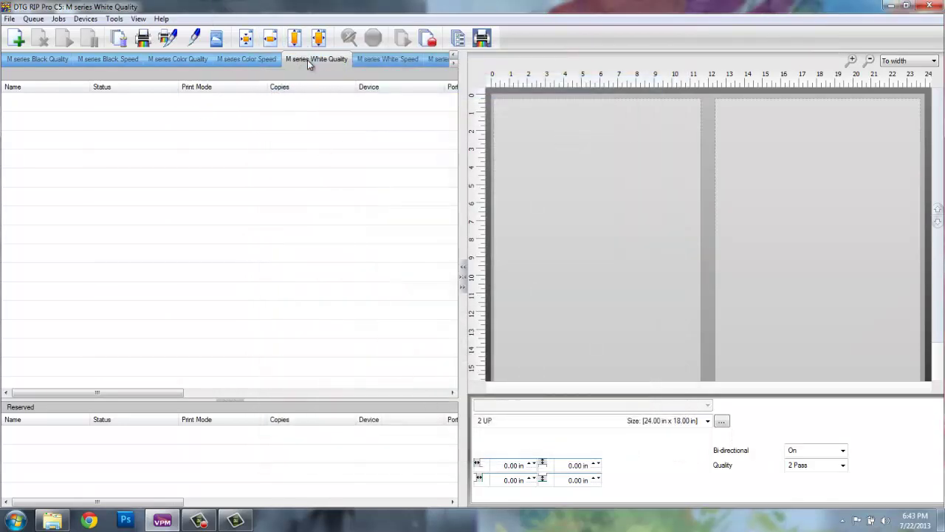
double_click(307, 60)
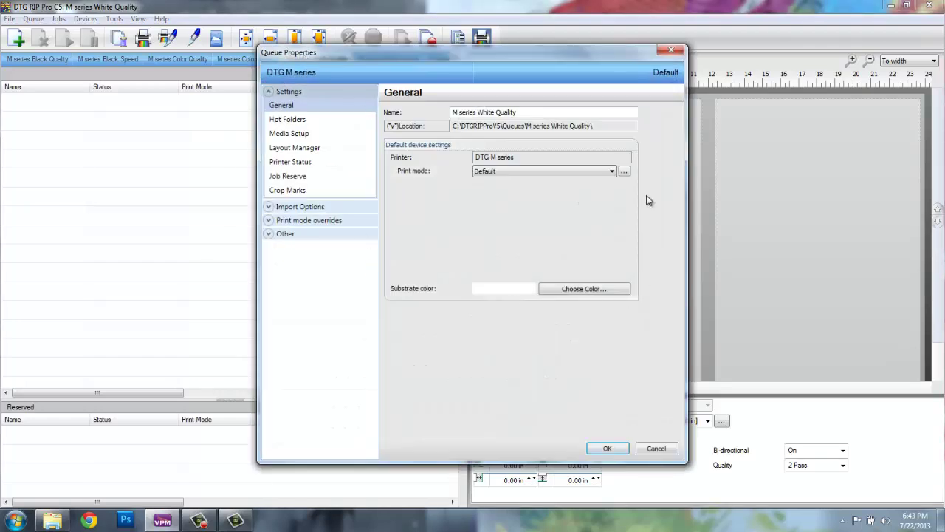
click(562, 170)
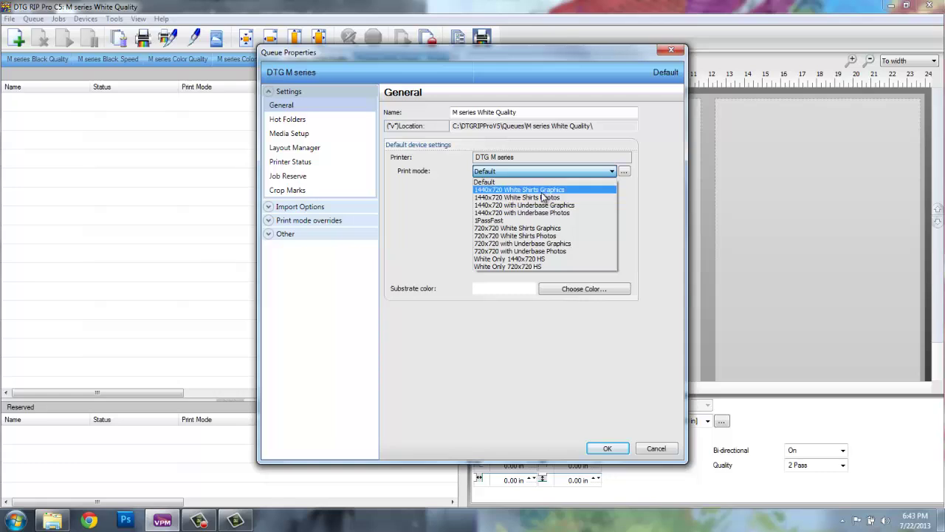
click(486, 197)
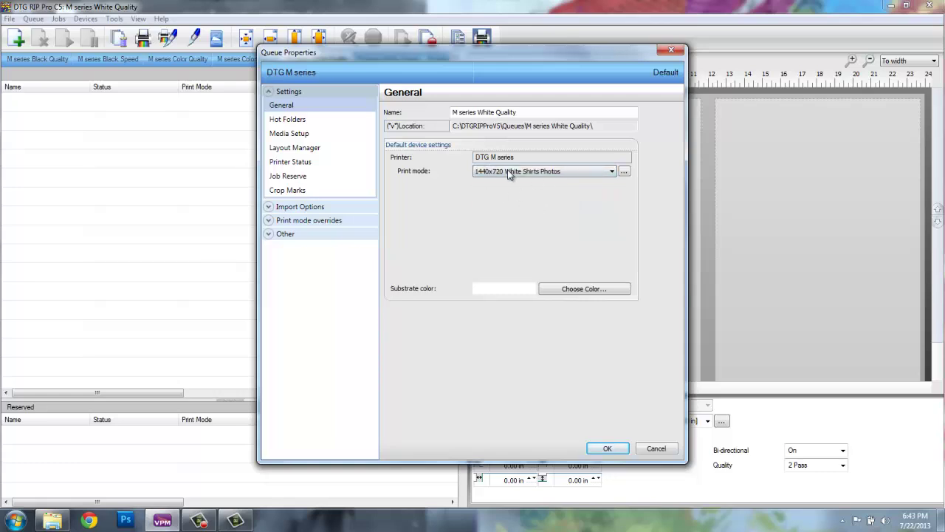
click(288, 177)
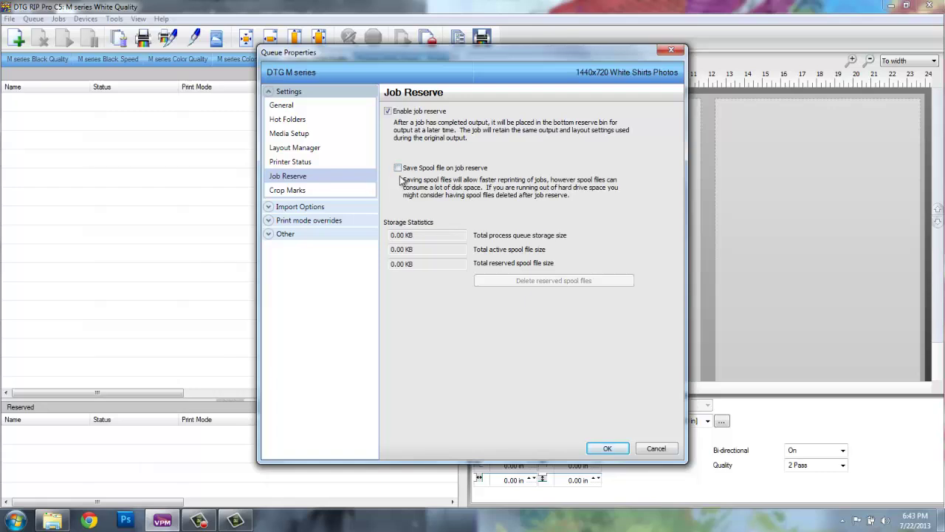
click(397, 168)
Review the White Quality queue's underbase details, and set its black and colored ink costs to 284 and white ink cost to 299 per liter.
click(300, 210)
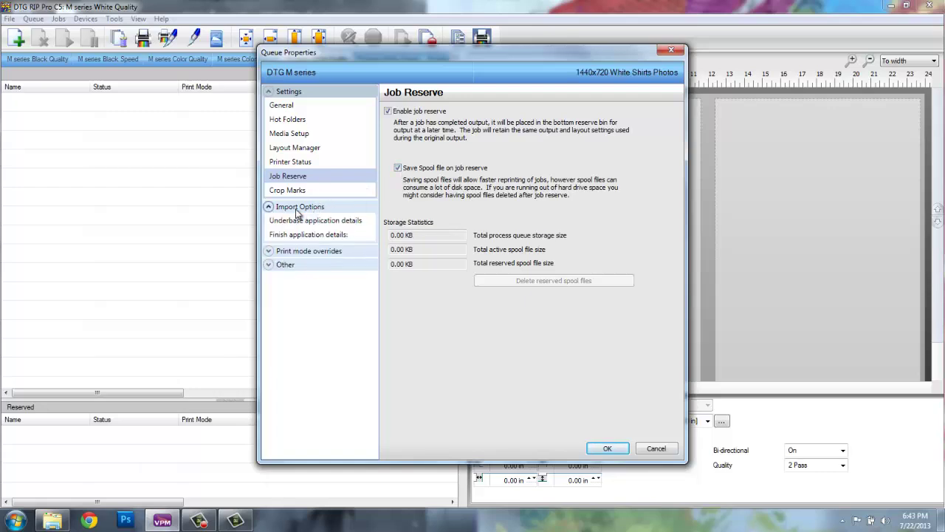
click(309, 222)
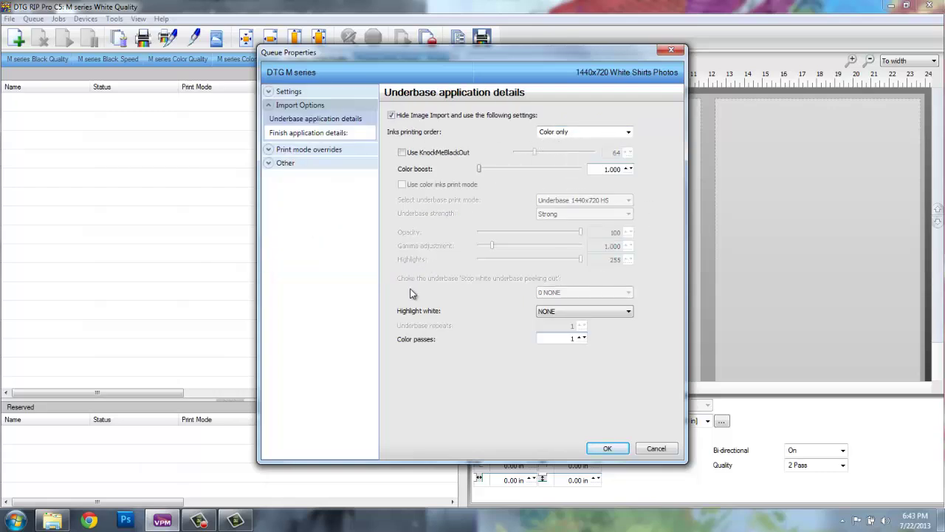
click(279, 166)
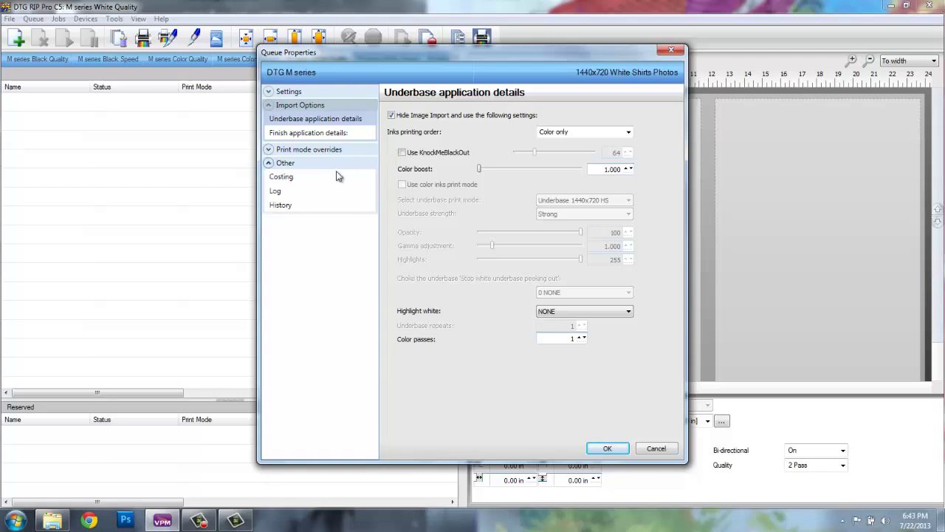
click(284, 177)
click(505, 157)
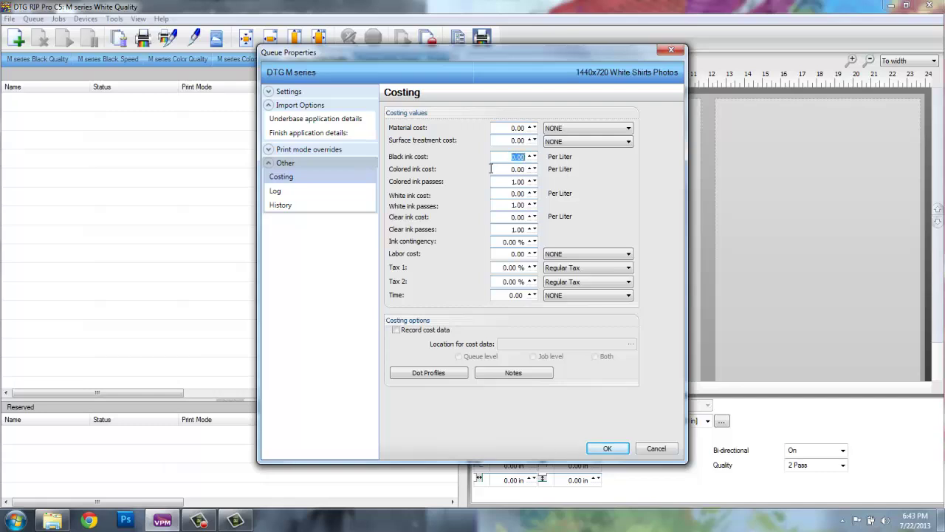
key(Tab)
key(Tab)
key(Tab)
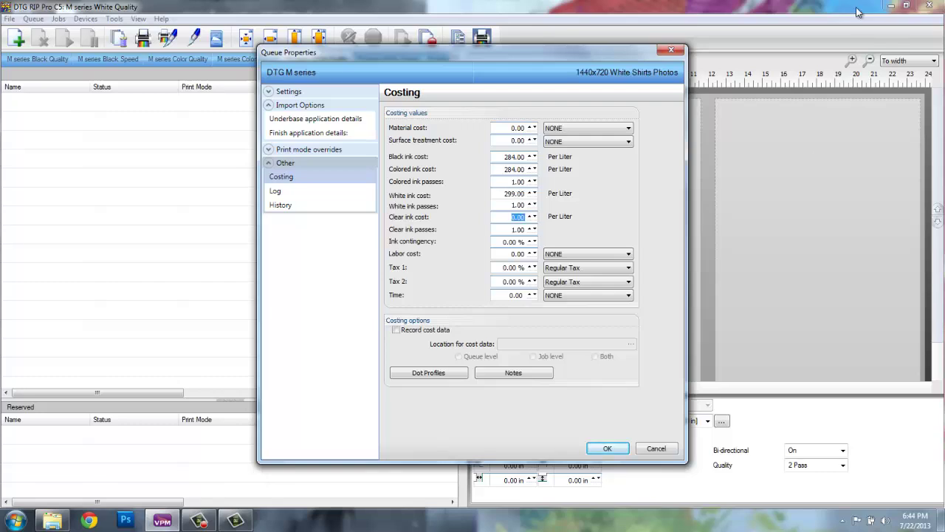
Confirm the White Quality properties, and set the White Speed queue to 720x720 White Shirts Photos with spool file saving on job reserve.
click(606, 448)
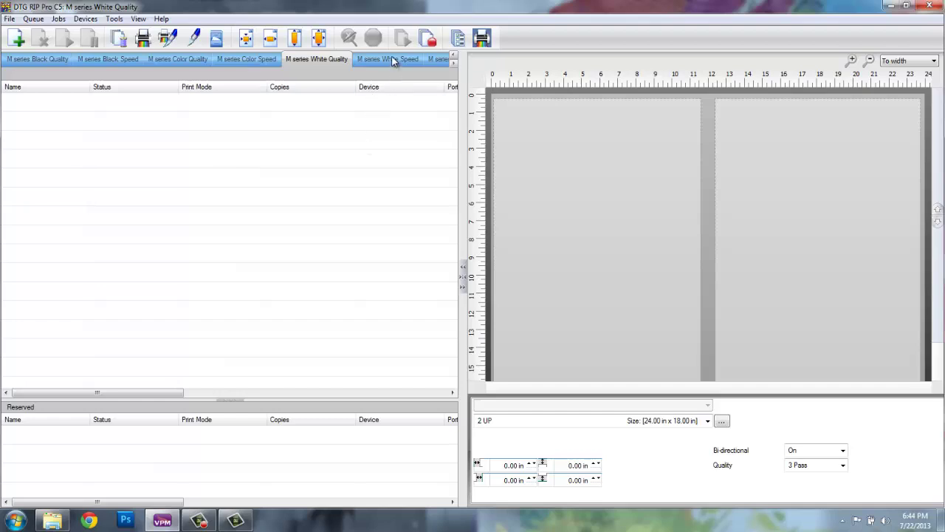
click(390, 59)
double_click(391, 59)
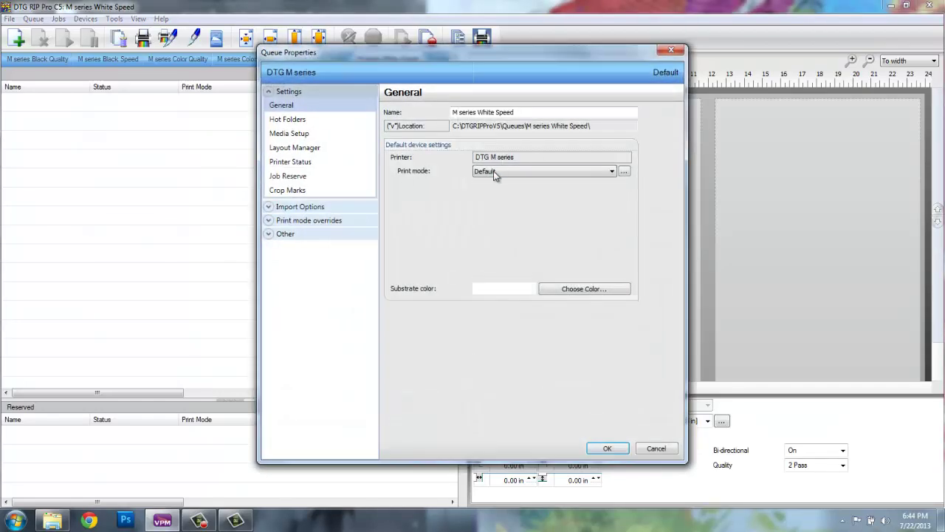
click(493, 170)
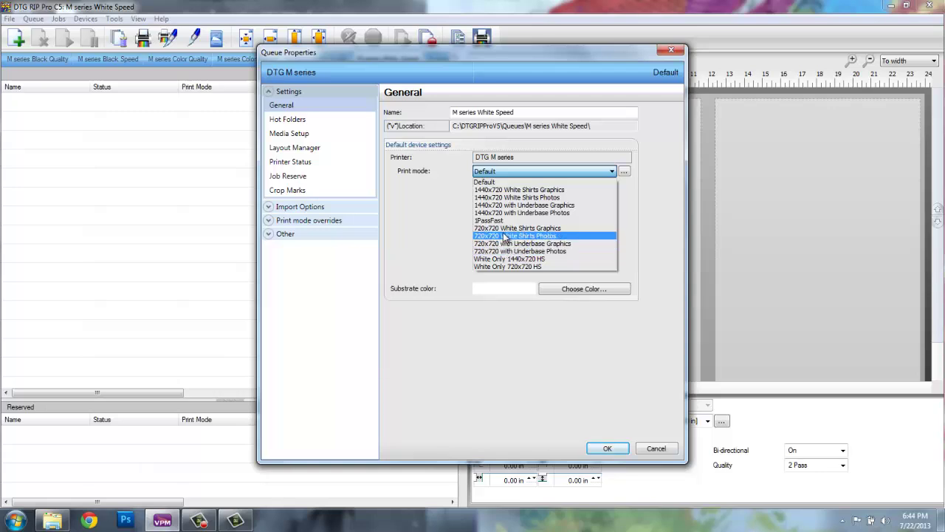
click(504, 236)
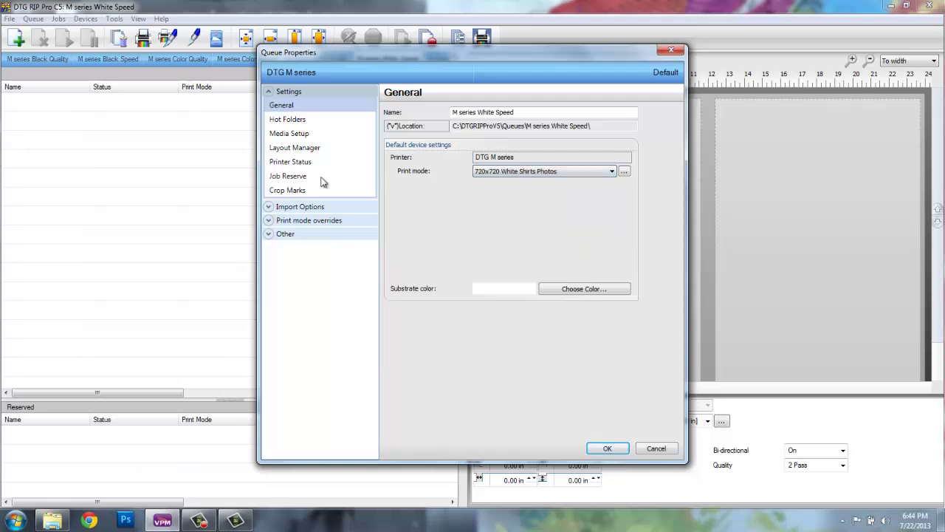
click(297, 177)
click(397, 167)
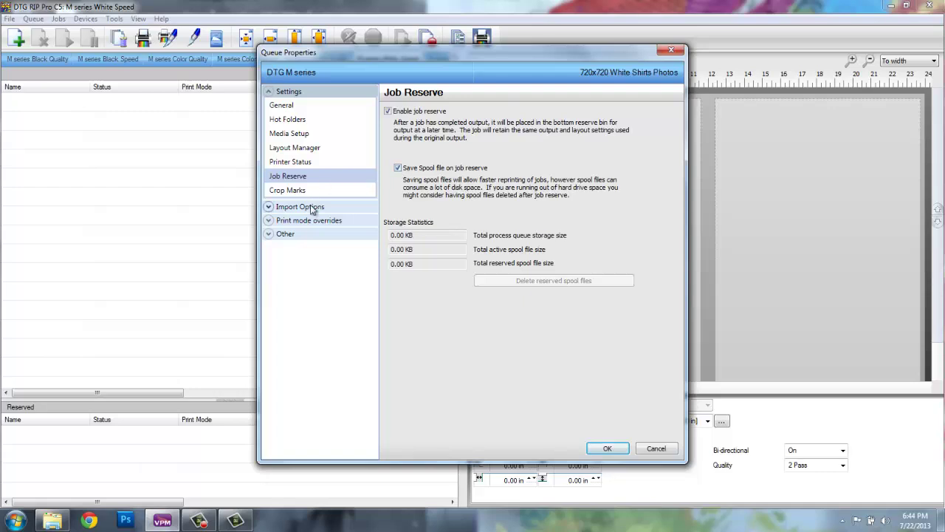
Set the White Speed queue's black and colored ink costs to 284 per liter and confirm the queue properties.
click(287, 234)
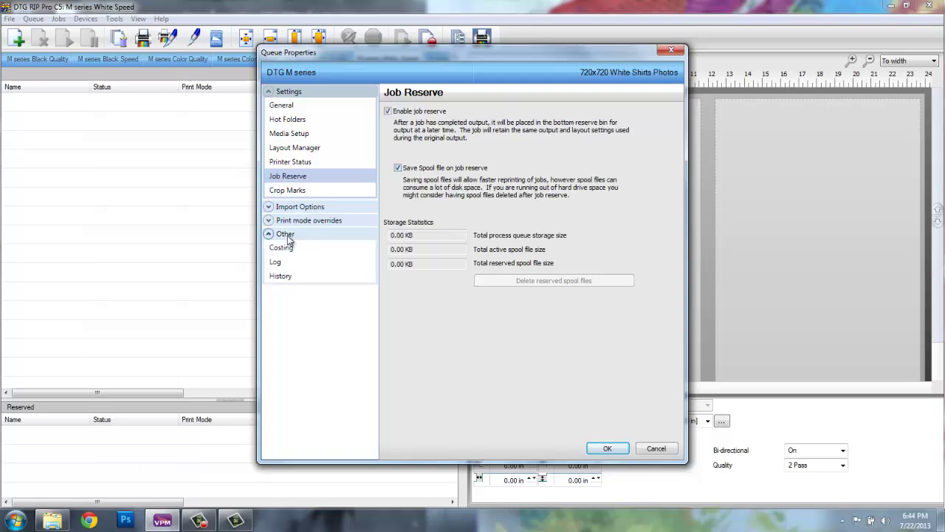
click(282, 248)
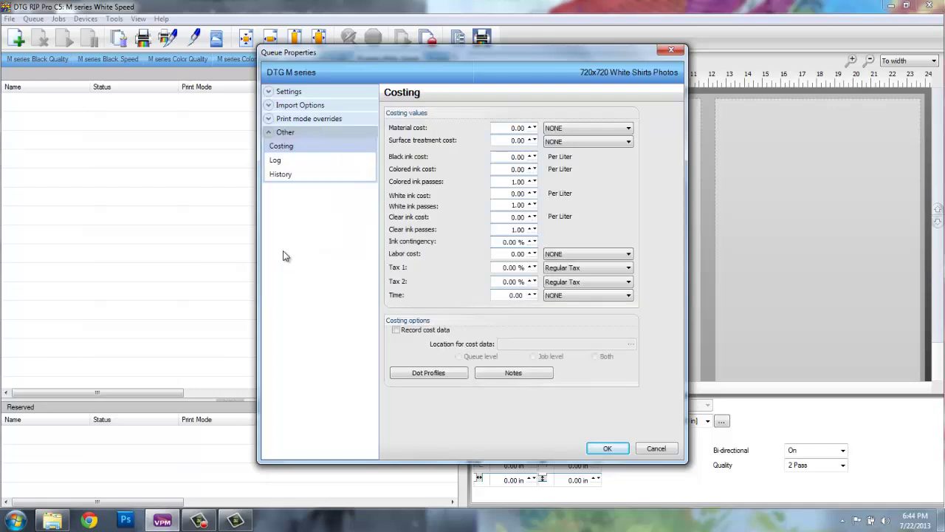
click(501, 158)
text(284)
key(Tab)
text(284)
key(Tab)
click(625, 450)
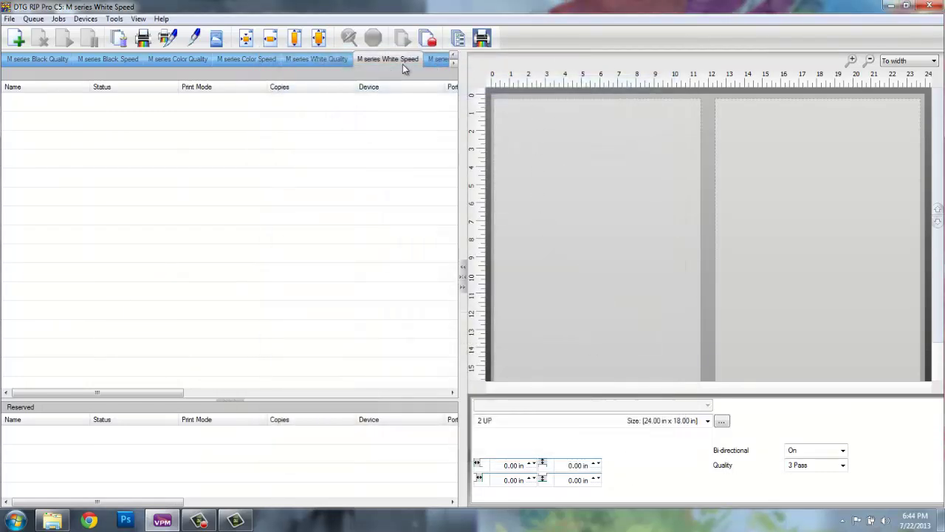
Set the M series WhiteInk Only queue's print mode to White Only 1440x720 HS and enable saving the spool file on job reserve.
click(453, 64)
click(453, 64)
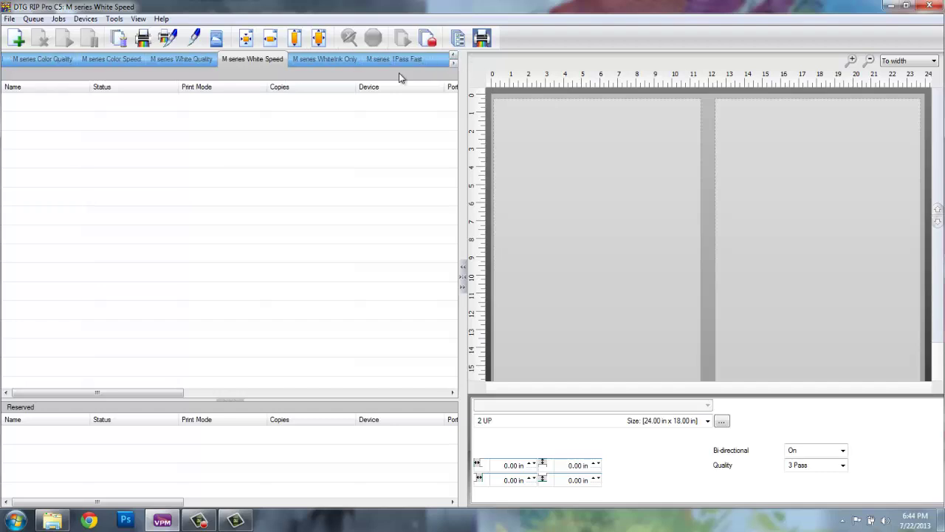
double_click(322, 58)
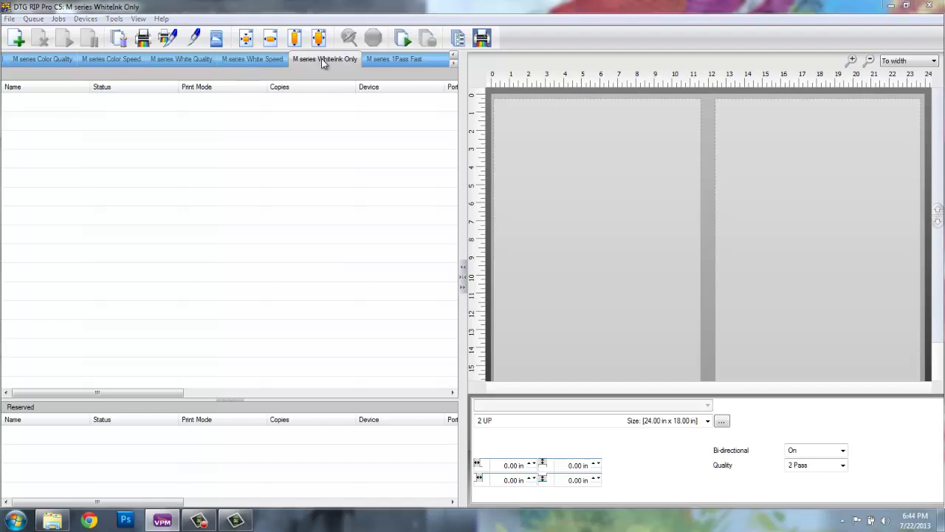
click(478, 172)
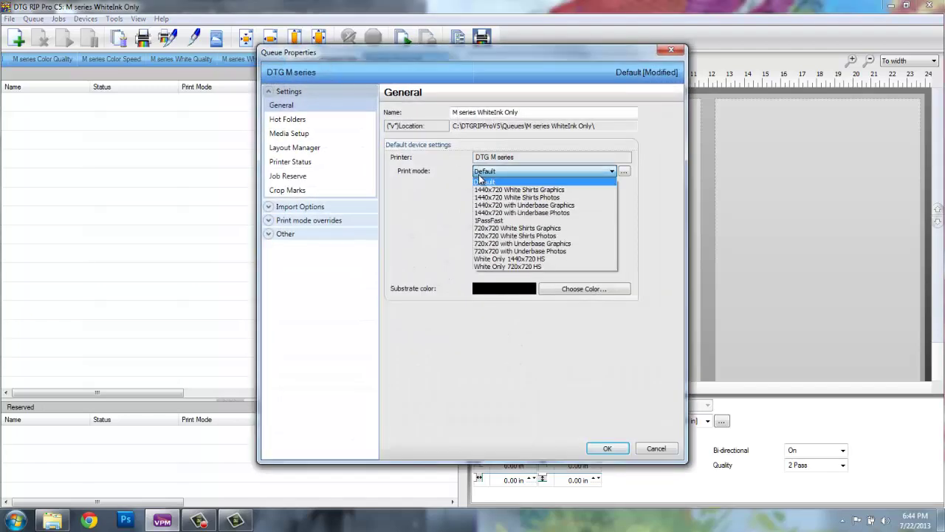
click(515, 260)
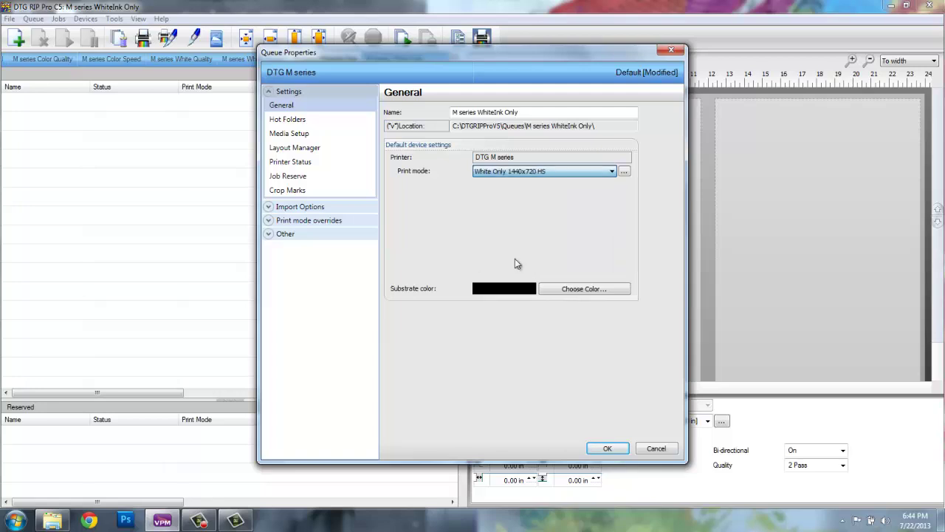
click(544, 172)
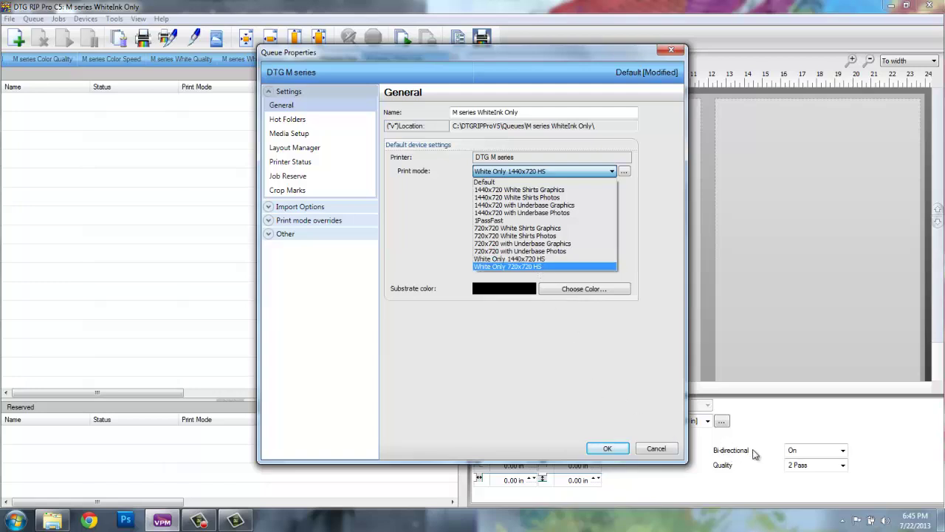
click(533, 259)
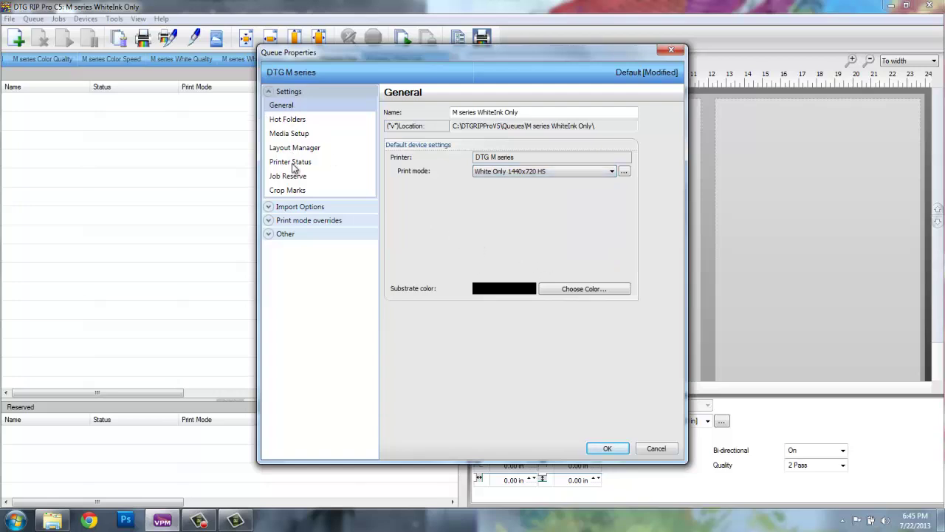
click(292, 177)
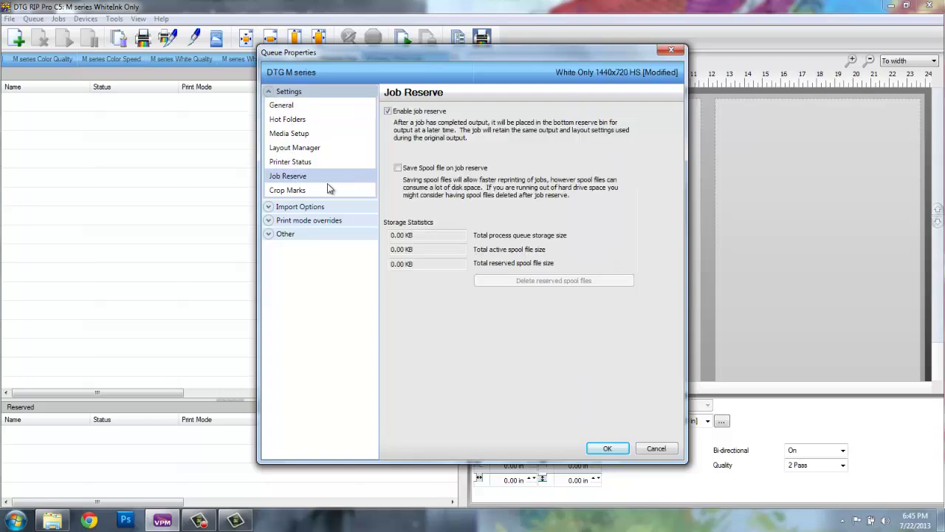
click(397, 167)
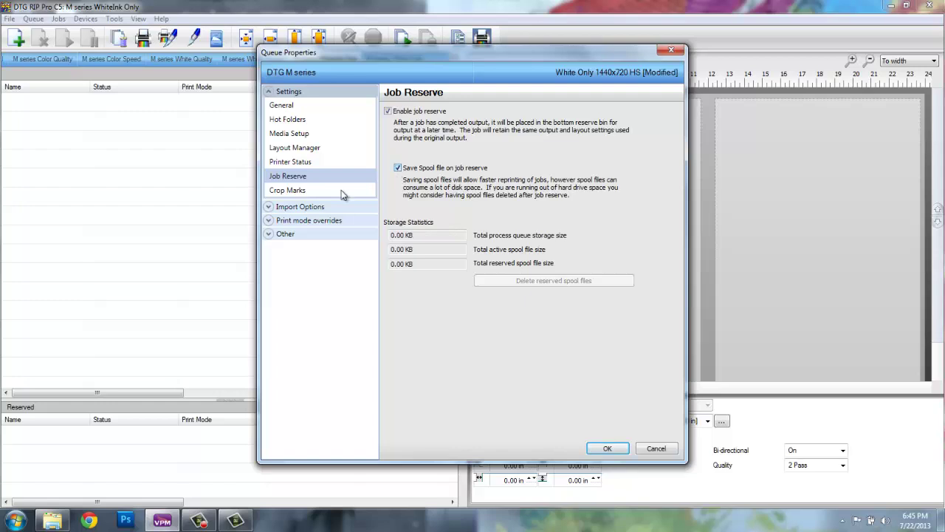
Check the WhiteInk Only queue's underbase details, set its black, colored and white ink costs to 299 per liter, and confirm.
click(304, 210)
click(304, 222)
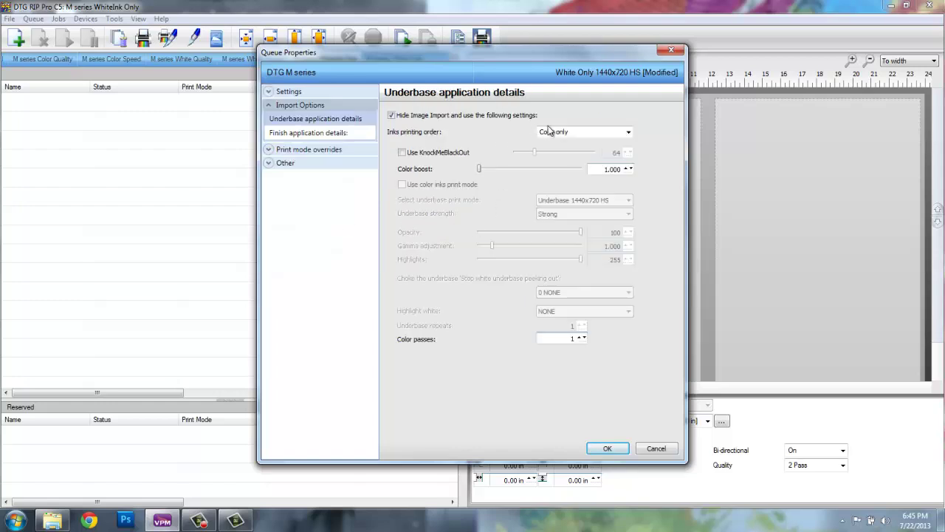
click(284, 163)
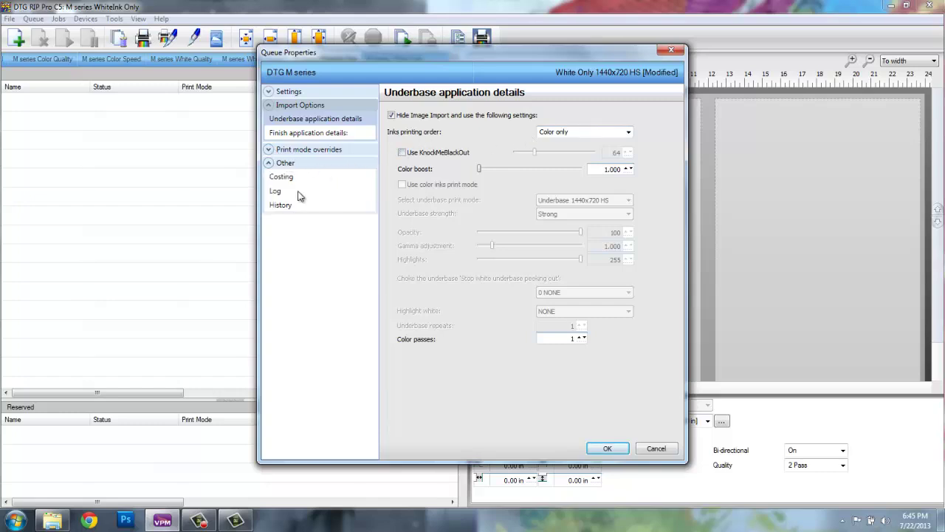
click(293, 178)
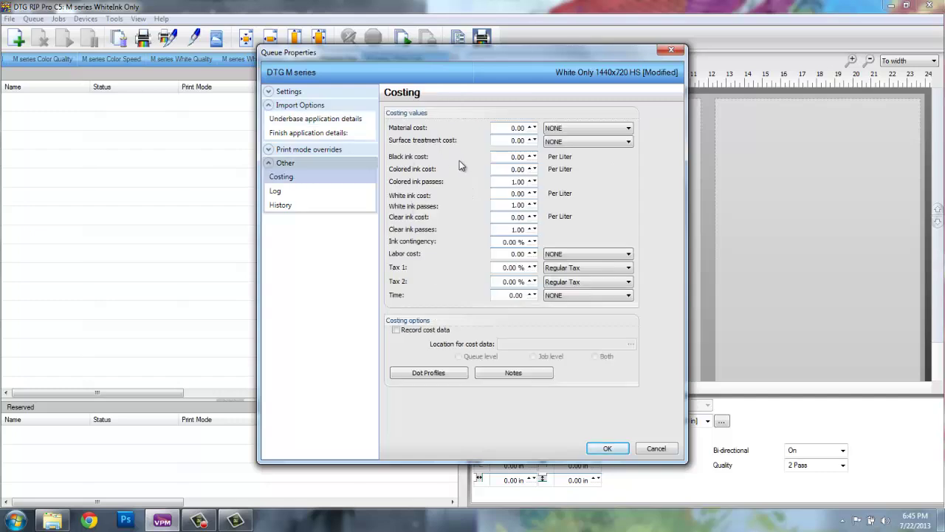
double_click(511, 157)
text(299)
key(Tab)
text(2)
key(Tab)
text(299)
key(Tab)
click(607, 448)
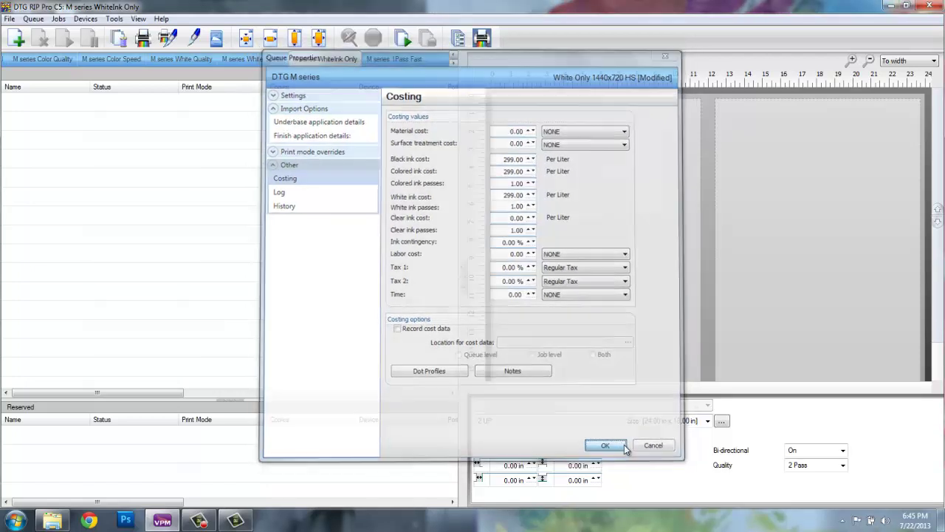
In the M series 1Pass Fast queue's properties, enable saving the spool file on job reserve.
click(408, 60)
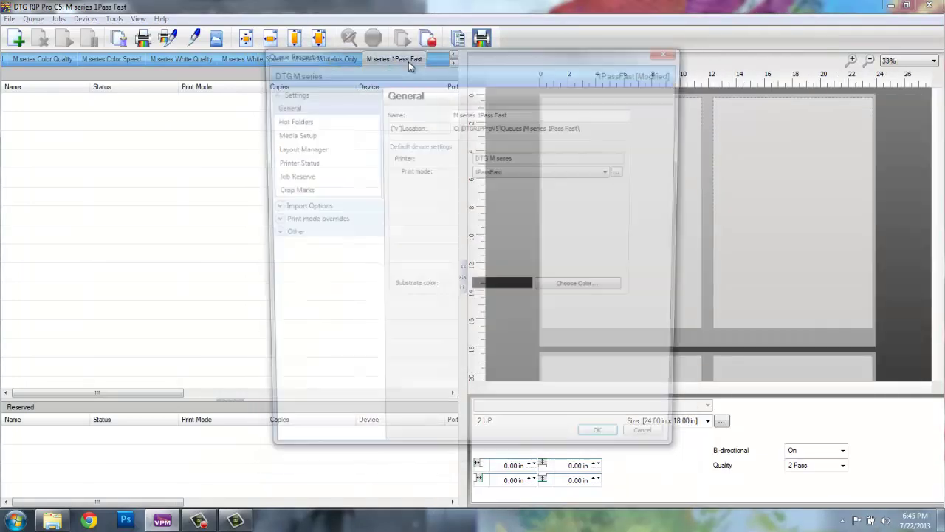
click(283, 177)
click(398, 168)
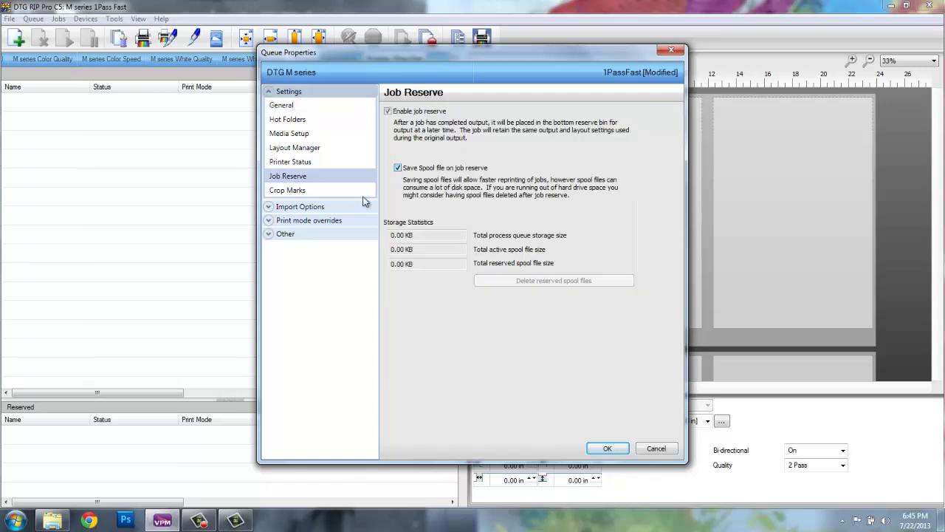
Set the 1Pass Fast queue's black and colored ink costs to 284 and white ink cost to 299 per liter, and confirm.
click(284, 234)
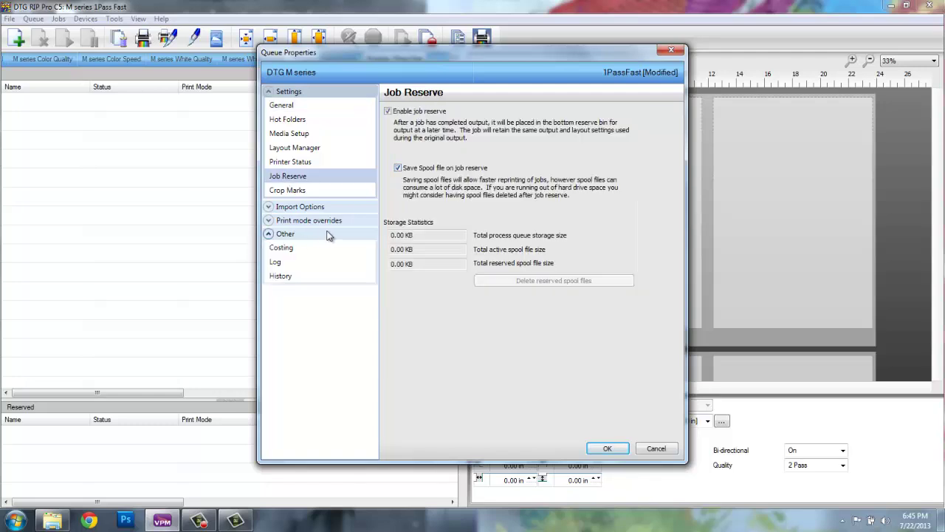
click(281, 248)
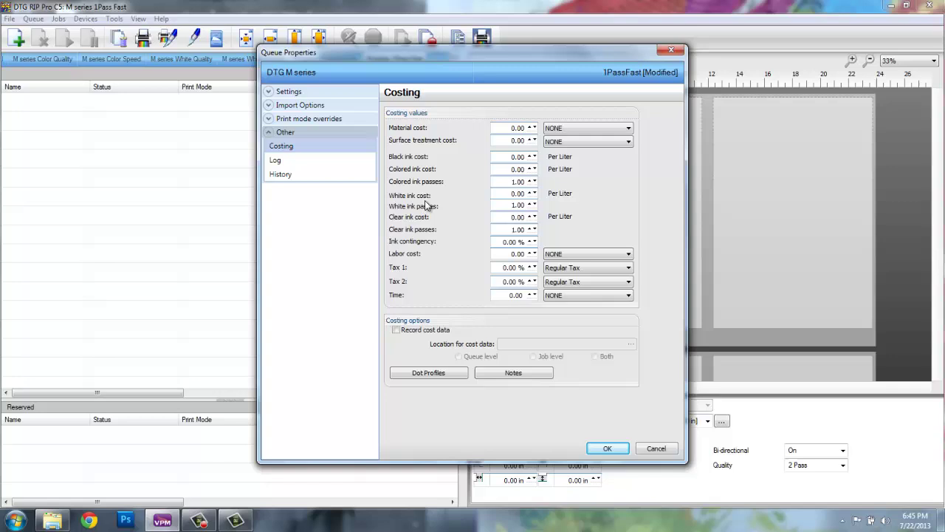
double_click(519, 158)
text(284)
key(Tab)
text(284)
key(Tab)
text(2)
key(Tab)
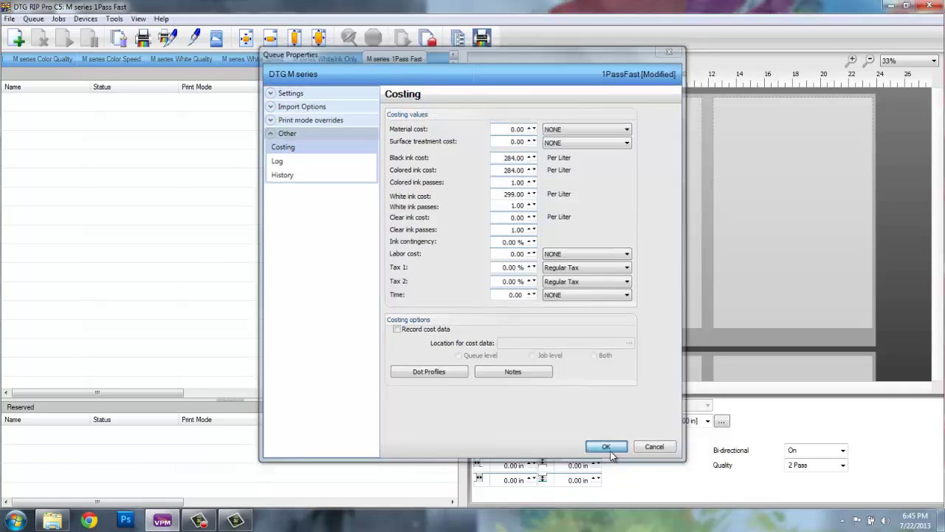
click(618, 445)
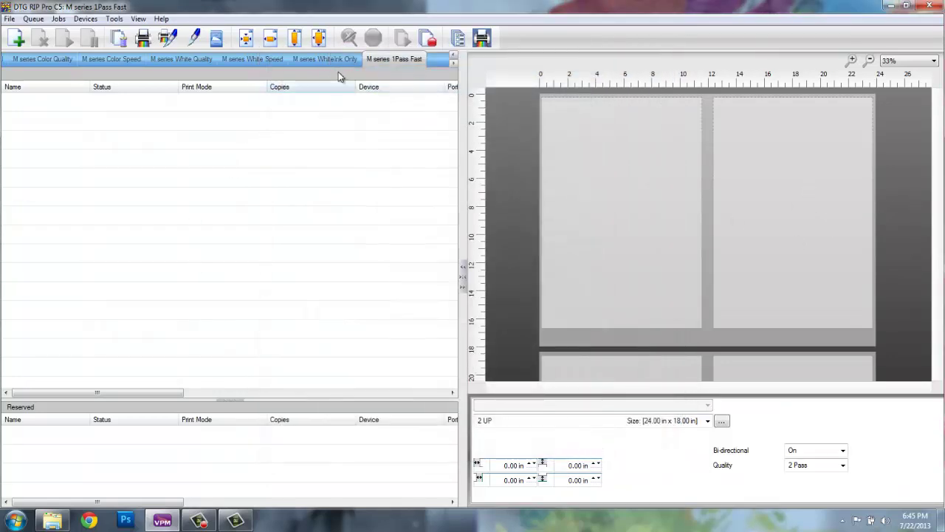
Review the program's general, storage and archiving, and RIP options, and raise the maximum number of concurrent jobs.
click(453, 58)
click(453, 58)
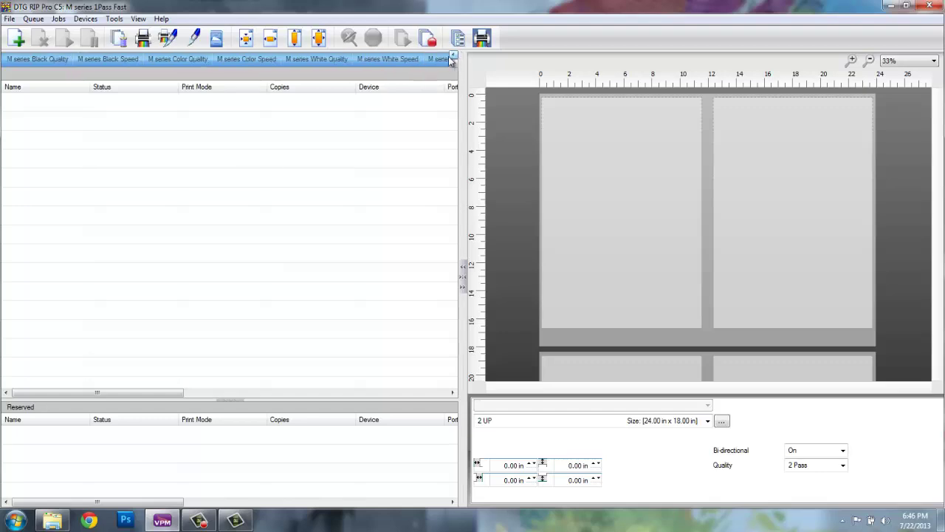
click(114, 20)
click(126, 33)
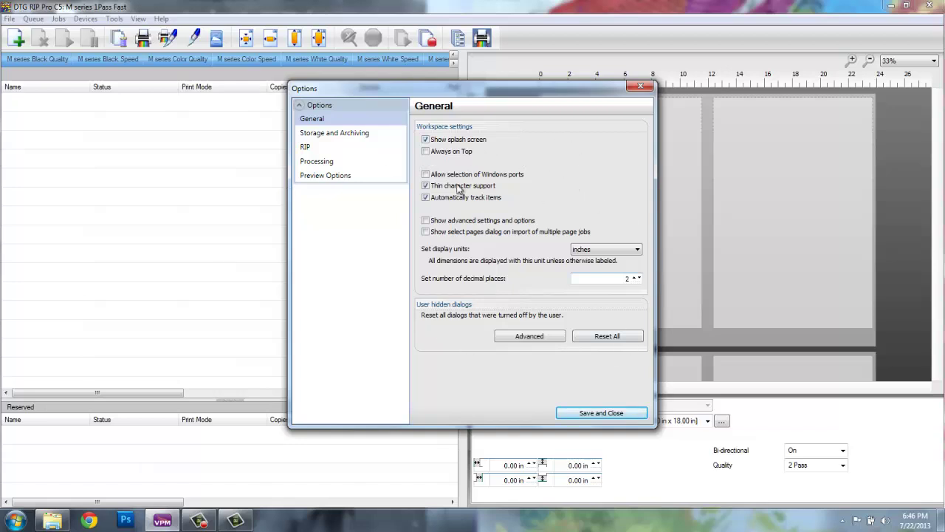
click(343, 135)
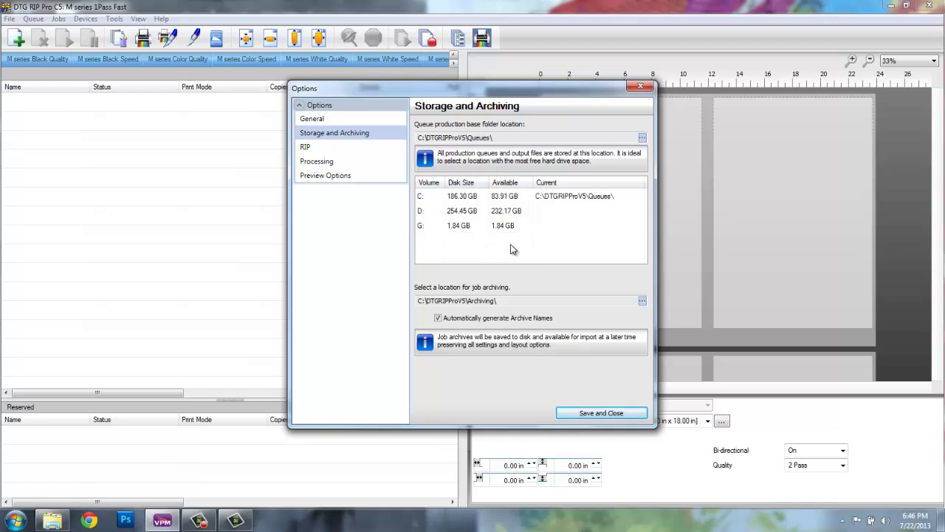
click(306, 149)
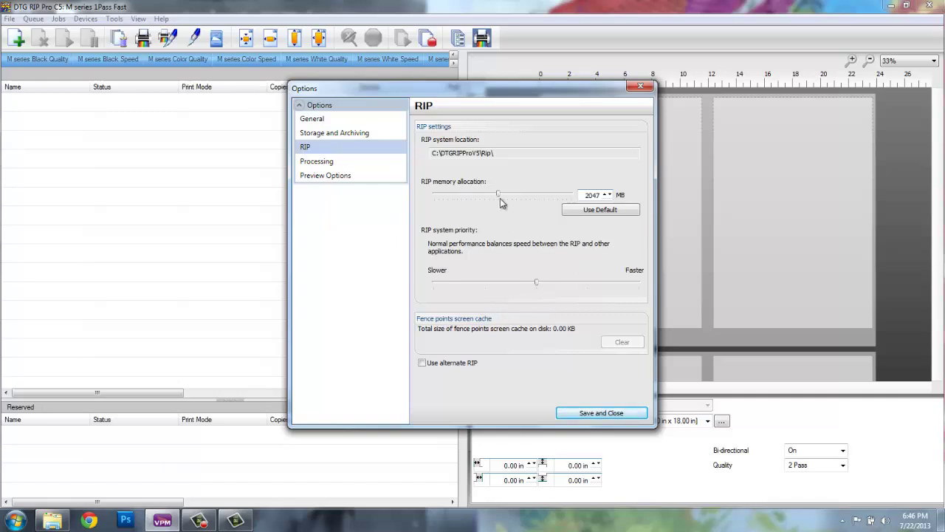
click(322, 169)
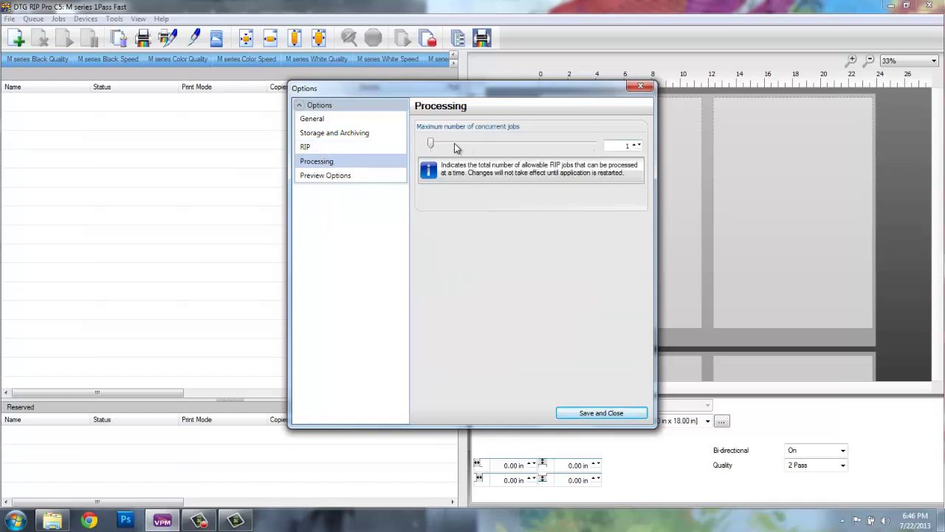
click(479, 145)
Set previews to very high quality, 8 bits per pixel using Bitmap driver, limited to 3 at the same time, and save the options.
click(341, 178)
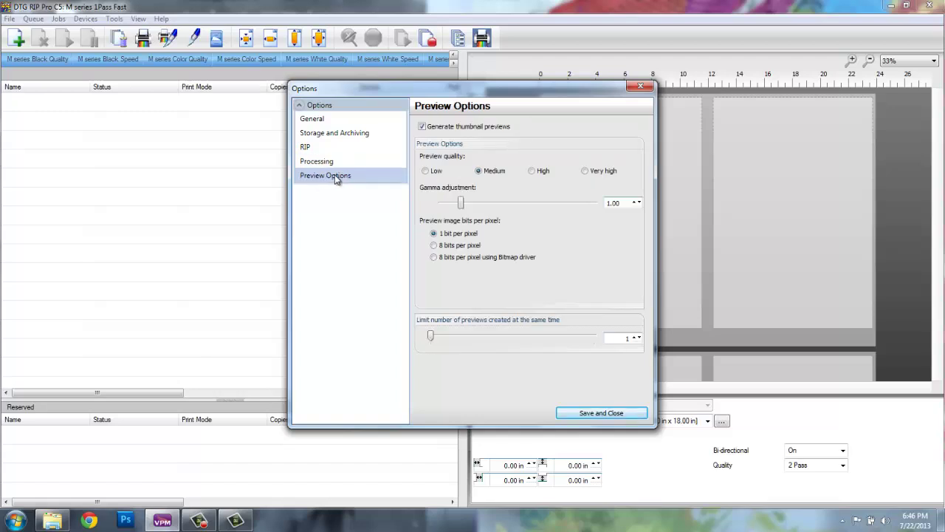
drag(562, 98, 357, 113)
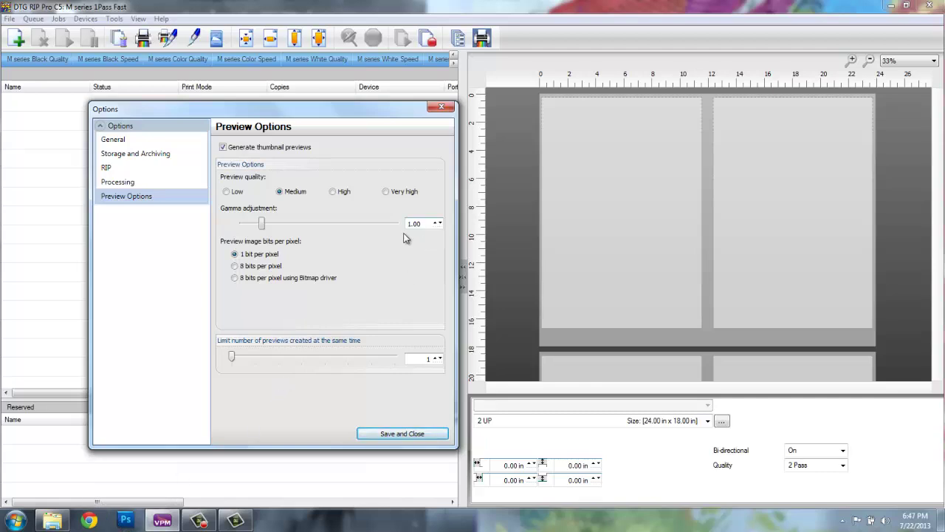
click(386, 192)
click(236, 278)
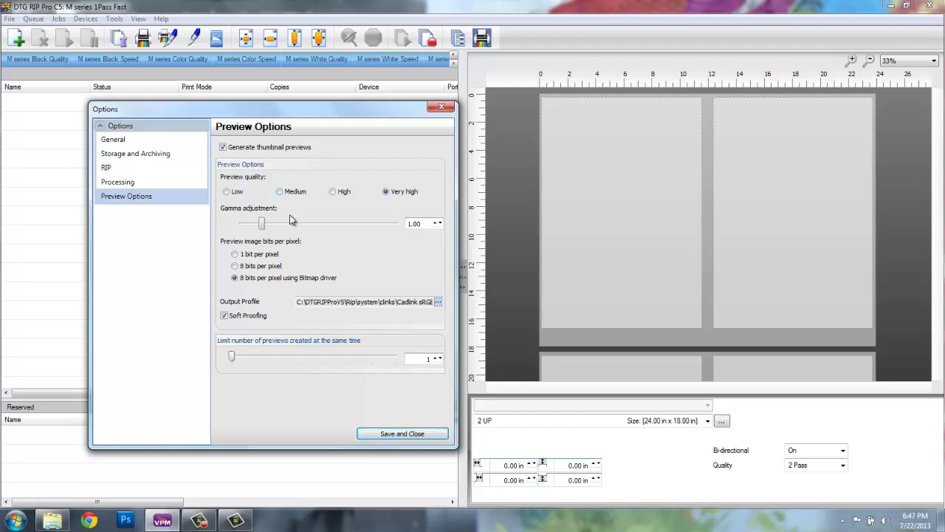
click(265, 357)
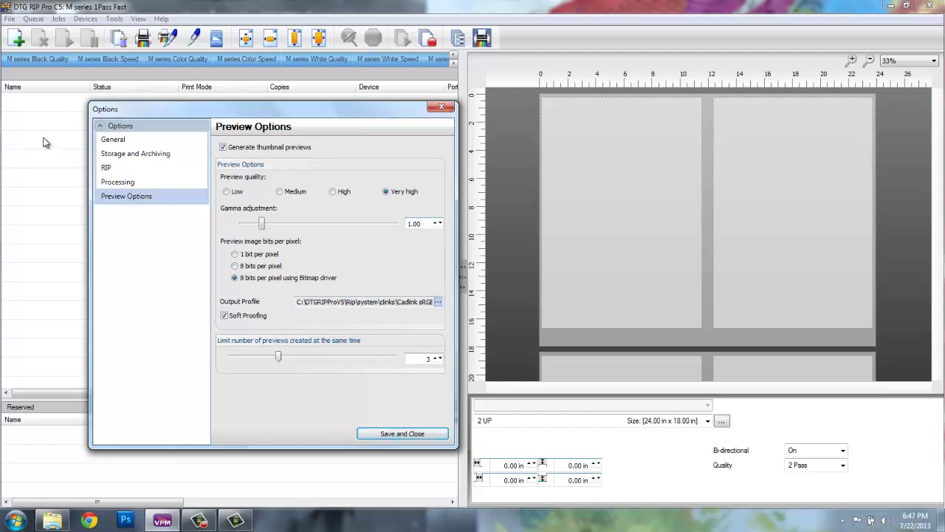
click(383, 435)
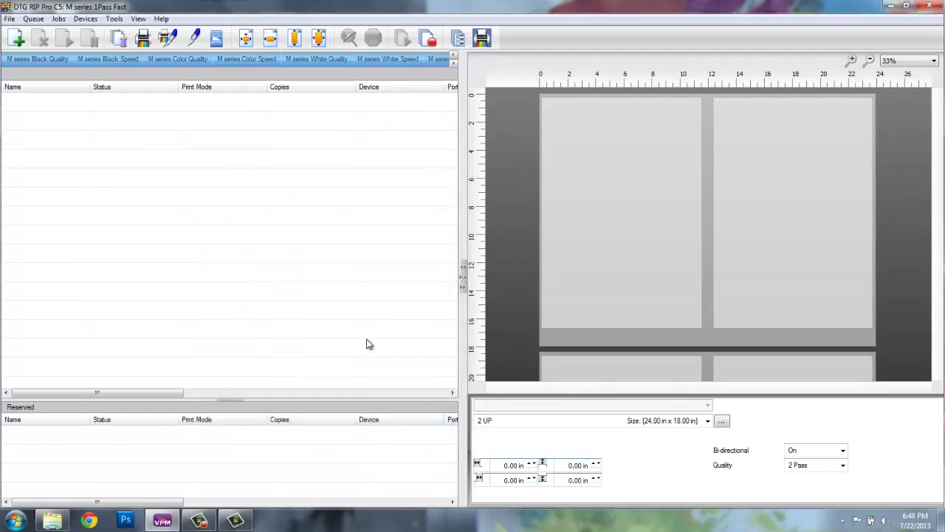